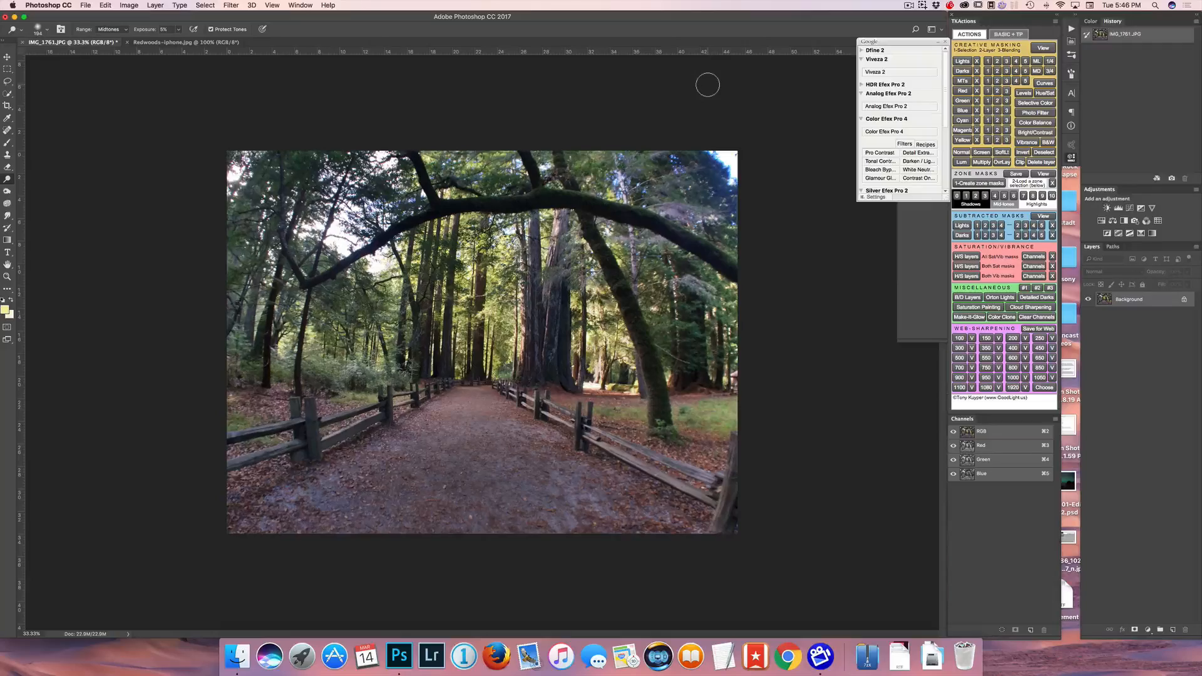
- Inspect the path, fences and trees of the forest photo up close and compare it with the edited Redwoods-iphone.jpg
key("super+plus")
key("super+plus")
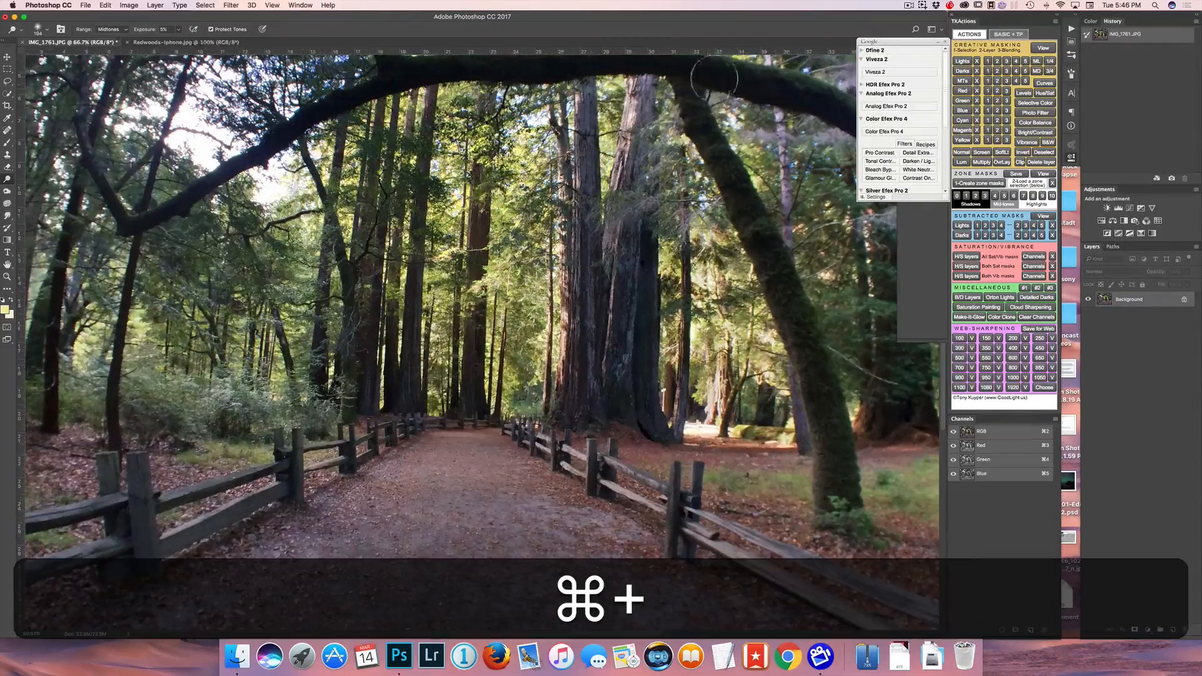
key("super+space")
left_click_drag(722, 436, 524, 369)
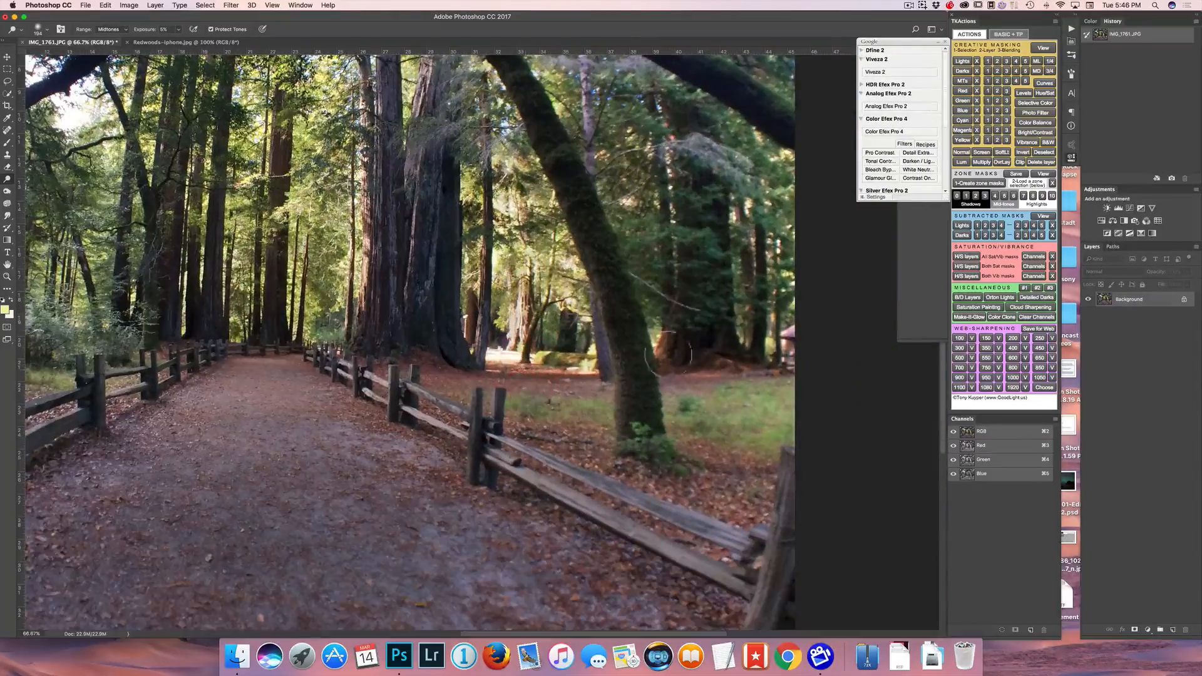
left_click_drag(671, 333, 636, 173)
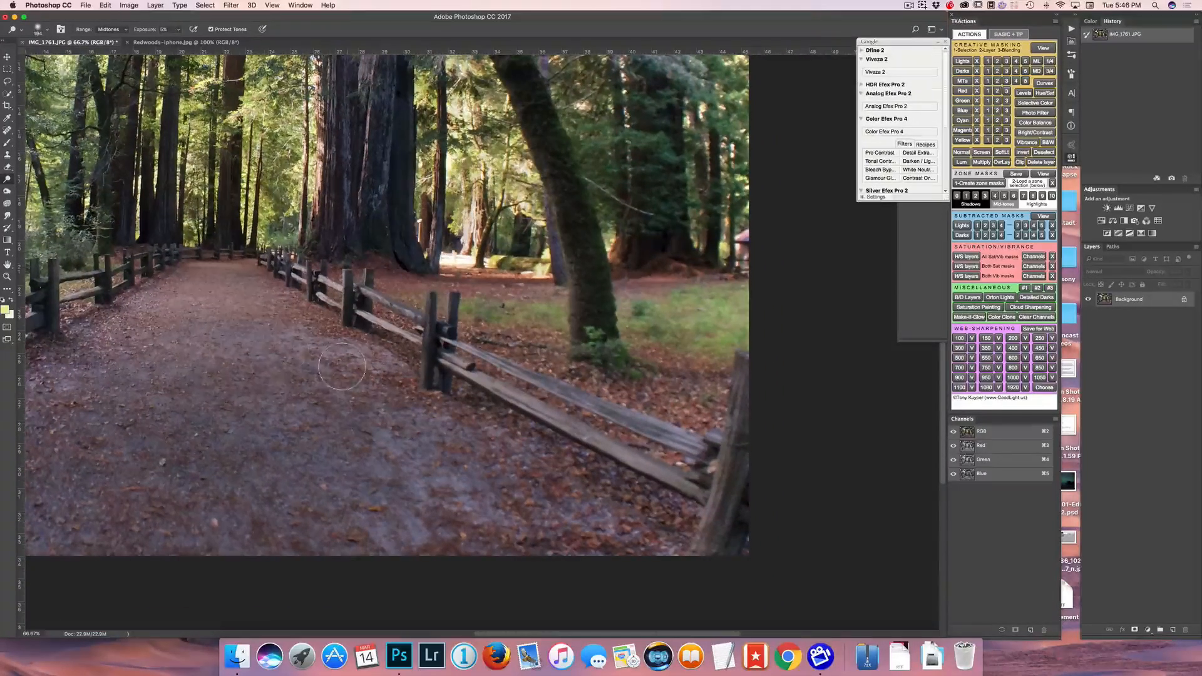
left_click_drag(415, 395, 547, 405)
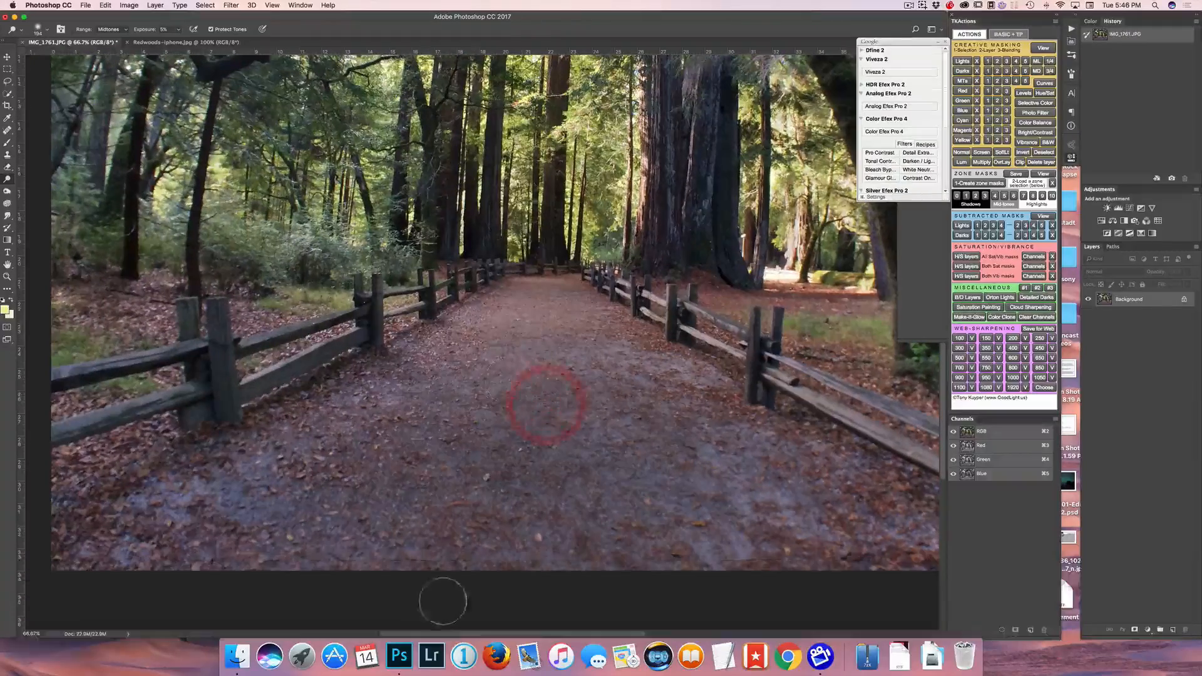
key("space")
left_click_drag(446, 308, 481, 437)
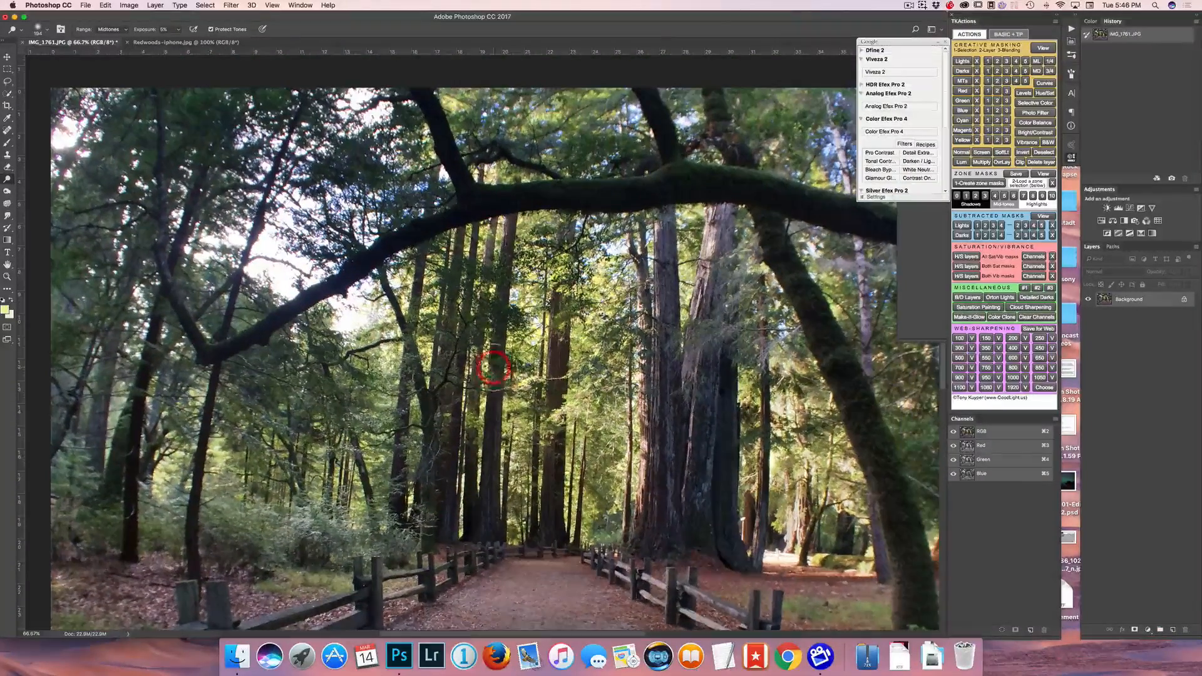
key("super+minus")
key("super+minus")
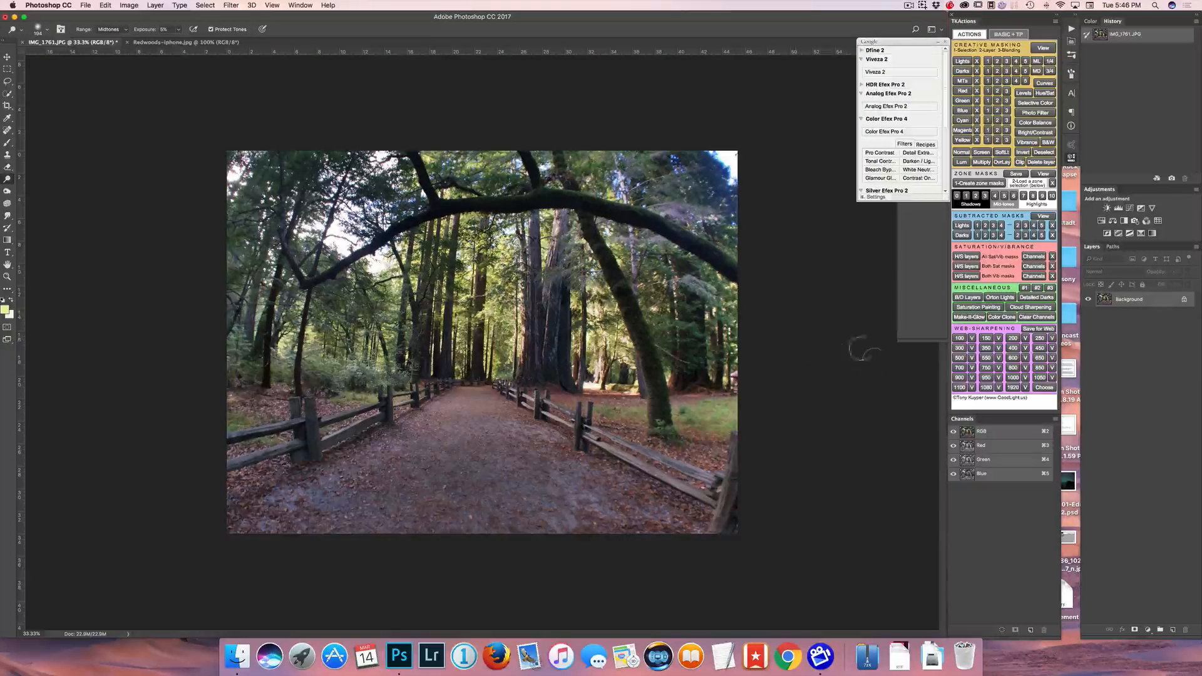
left_click(187, 43)
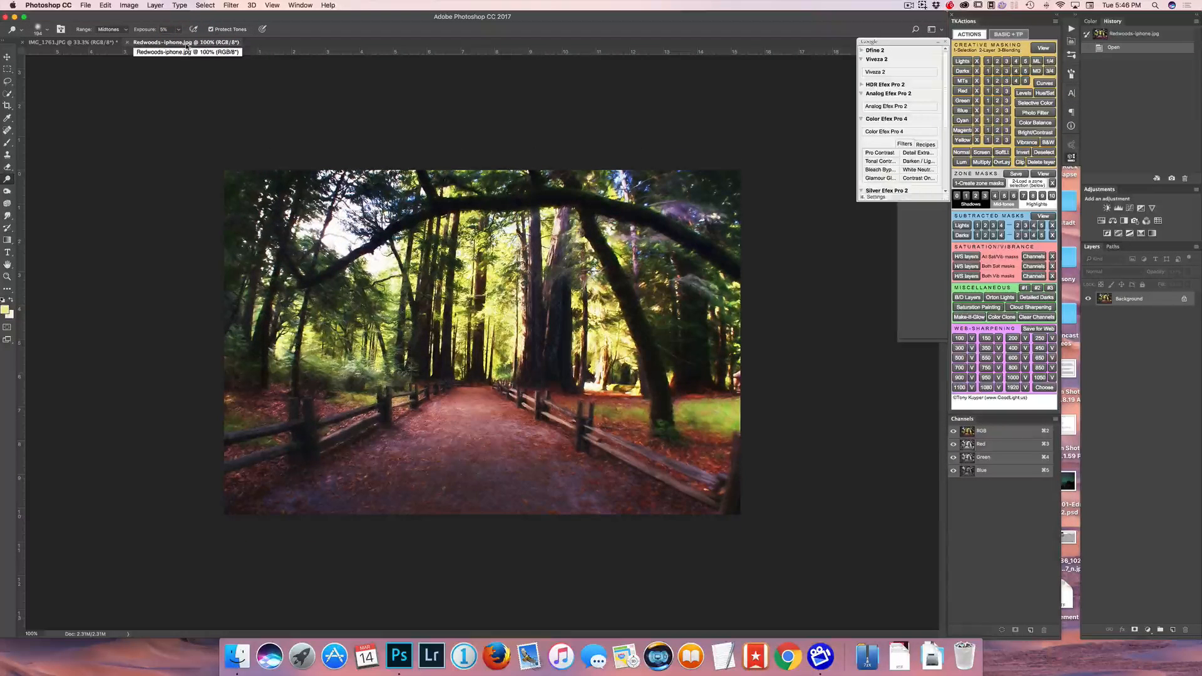
left_click(76, 42)
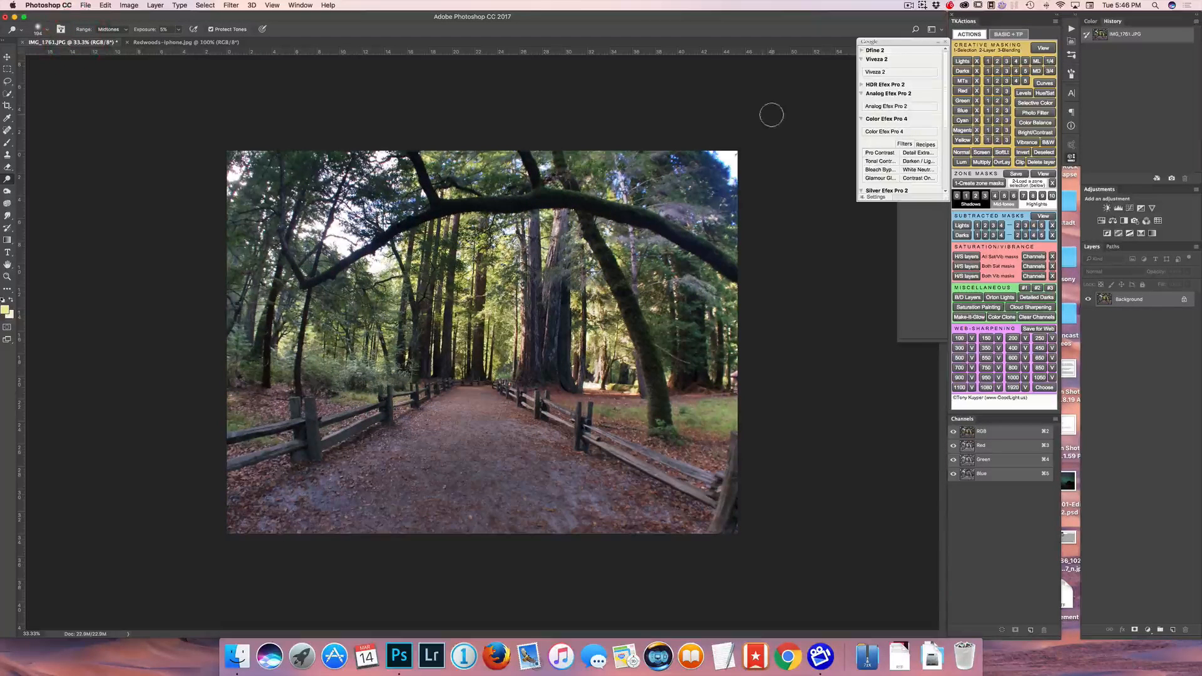
- Add a Hue/Saturation adjustment layer with Saturation +16 and compare the photo with and without it
left_click(1101, 221)
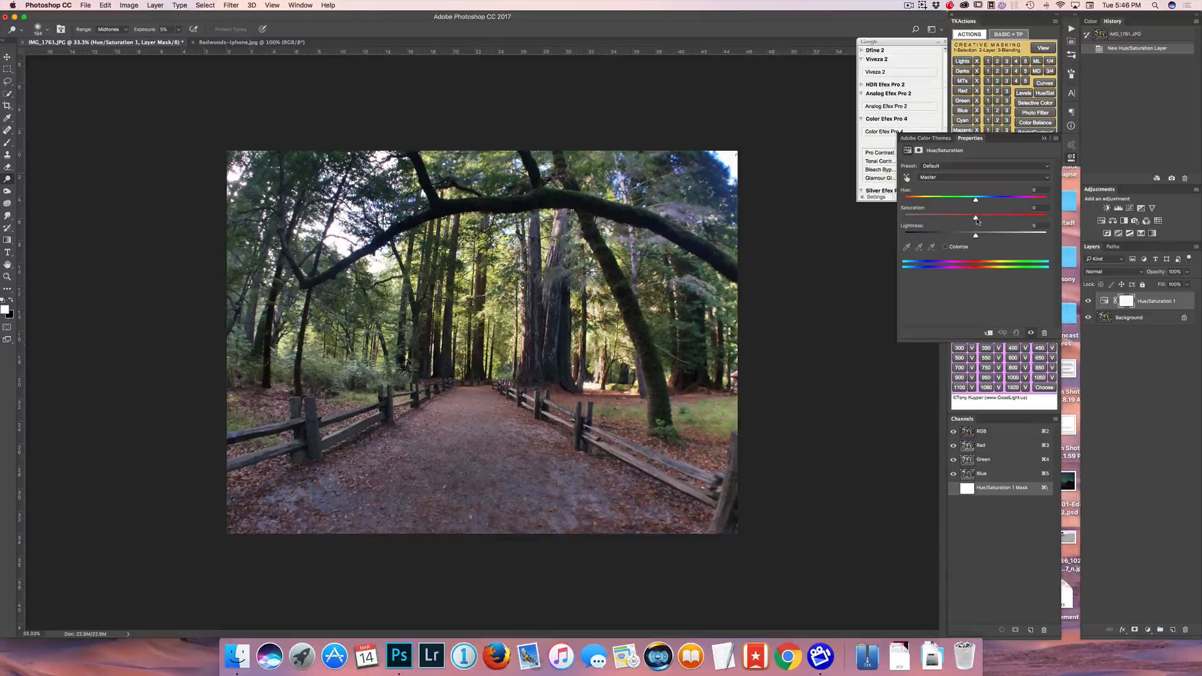
left_click_drag(976, 218, 990, 220)
left_click_drag(987, 219, 986, 219)
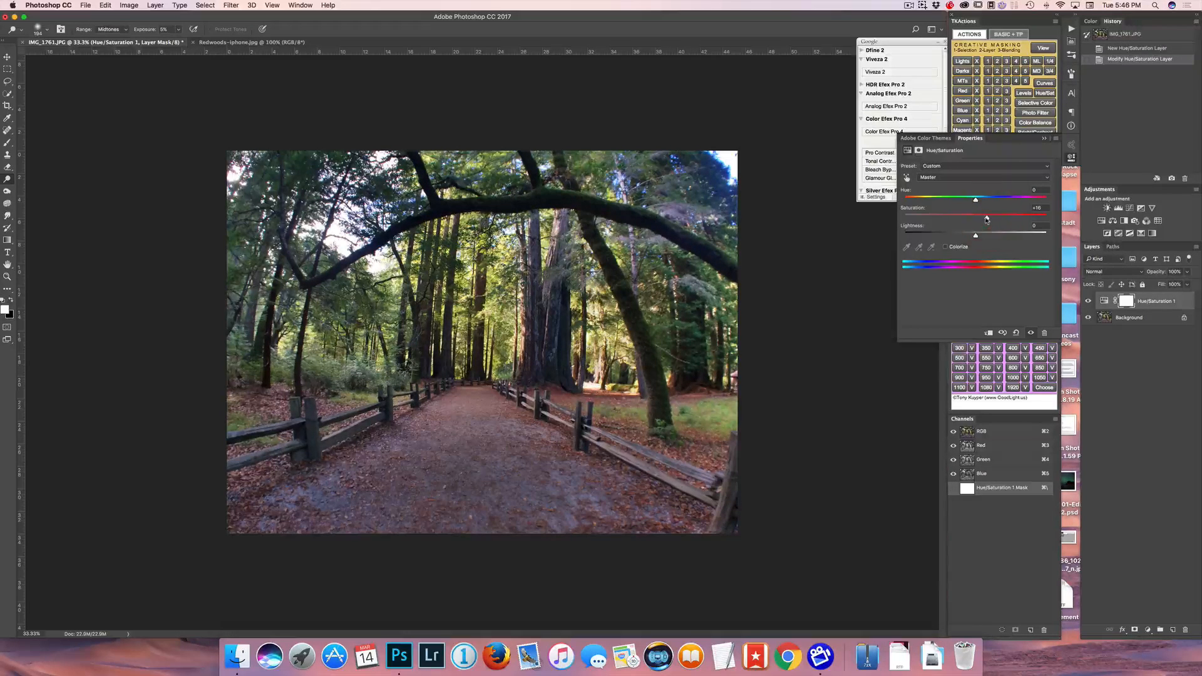
left_click(1088, 301)
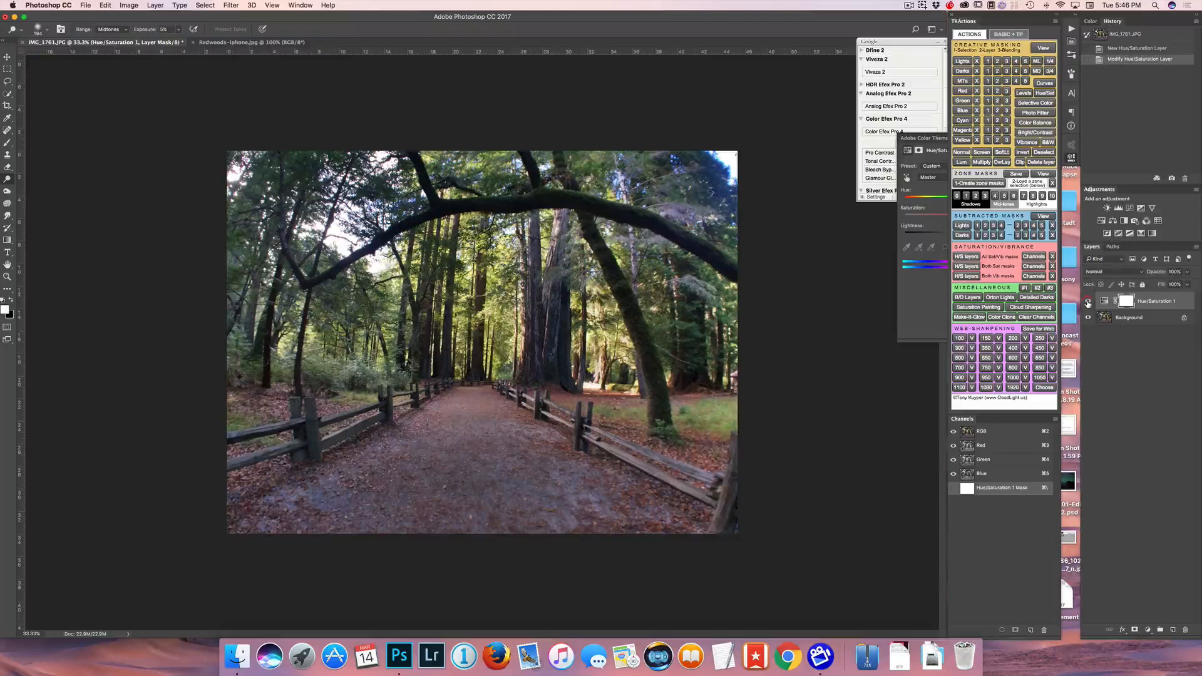
left_click(933, 291)
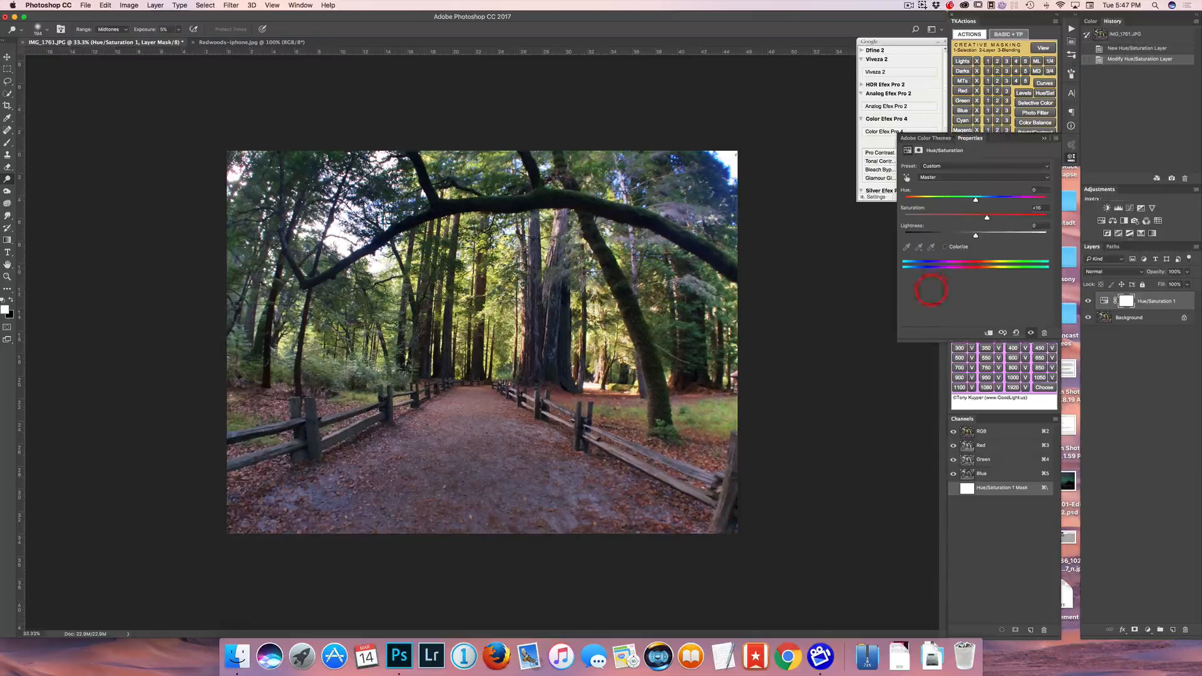
- Add a Color Balance adjustment layer, shift its midtones slightly toward red, magenta and yellow, and compare the photo with and without it
left_click(1113, 223)
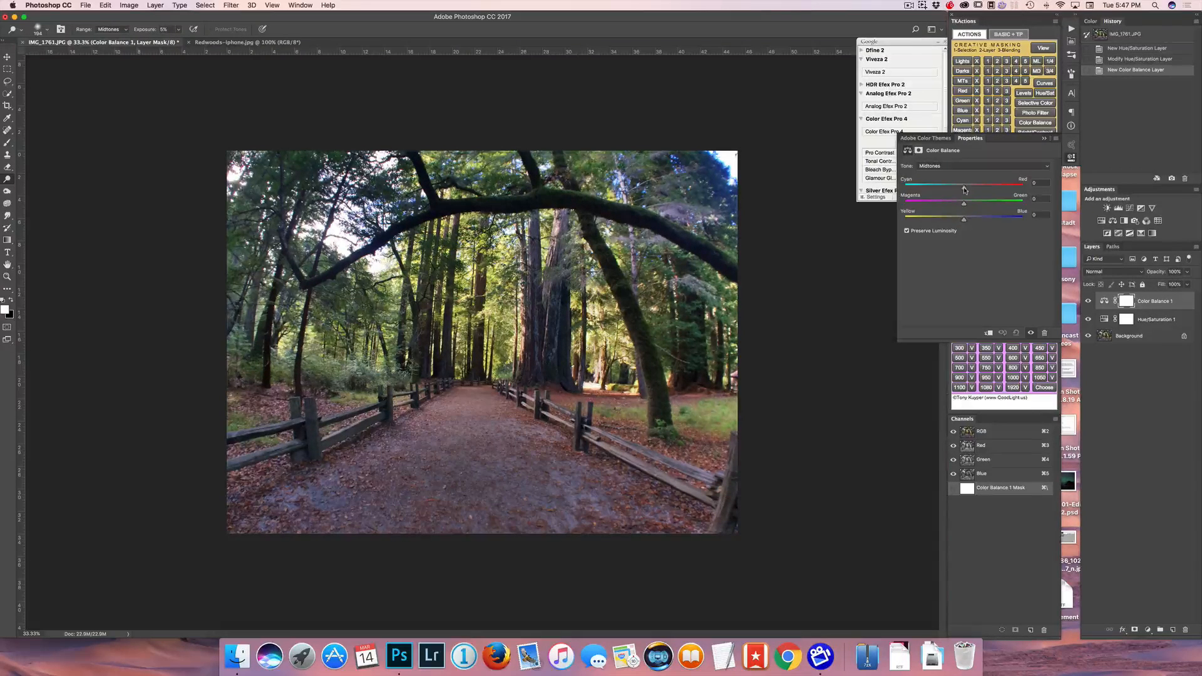
left_click_drag(964, 189, 967, 190)
left_click_drag(969, 189, 970, 189)
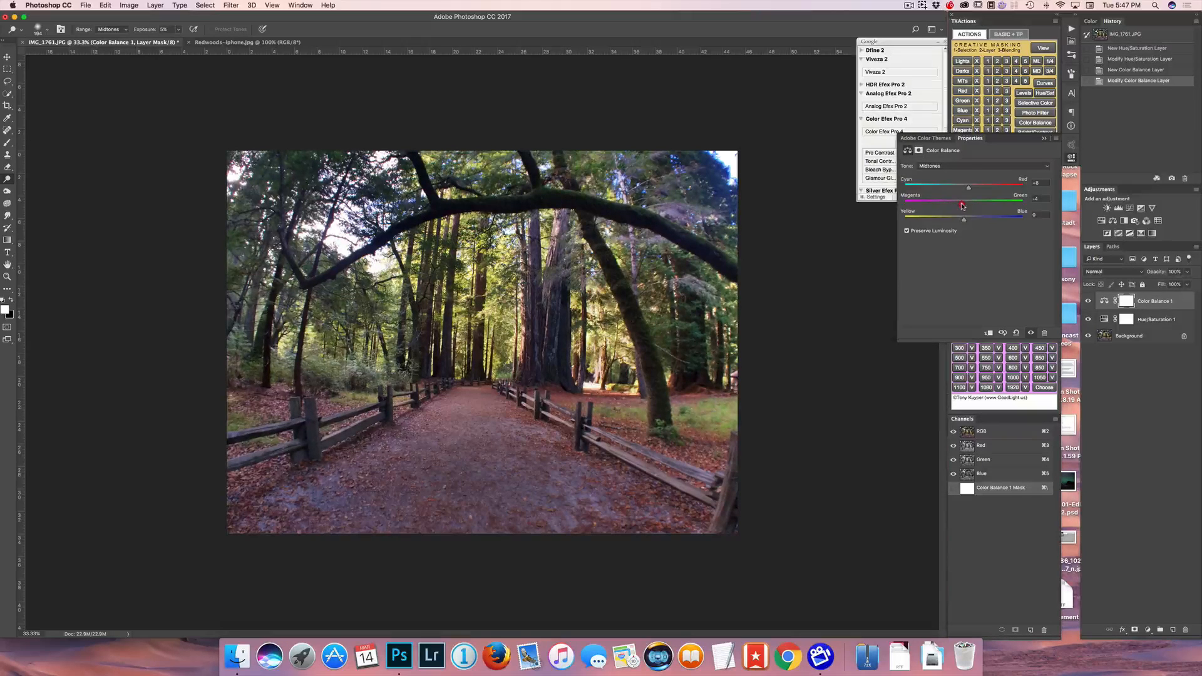
left_click_drag(963, 205, 962, 204)
left_click_drag(962, 221, 963, 223)
left_click(1089, 302)
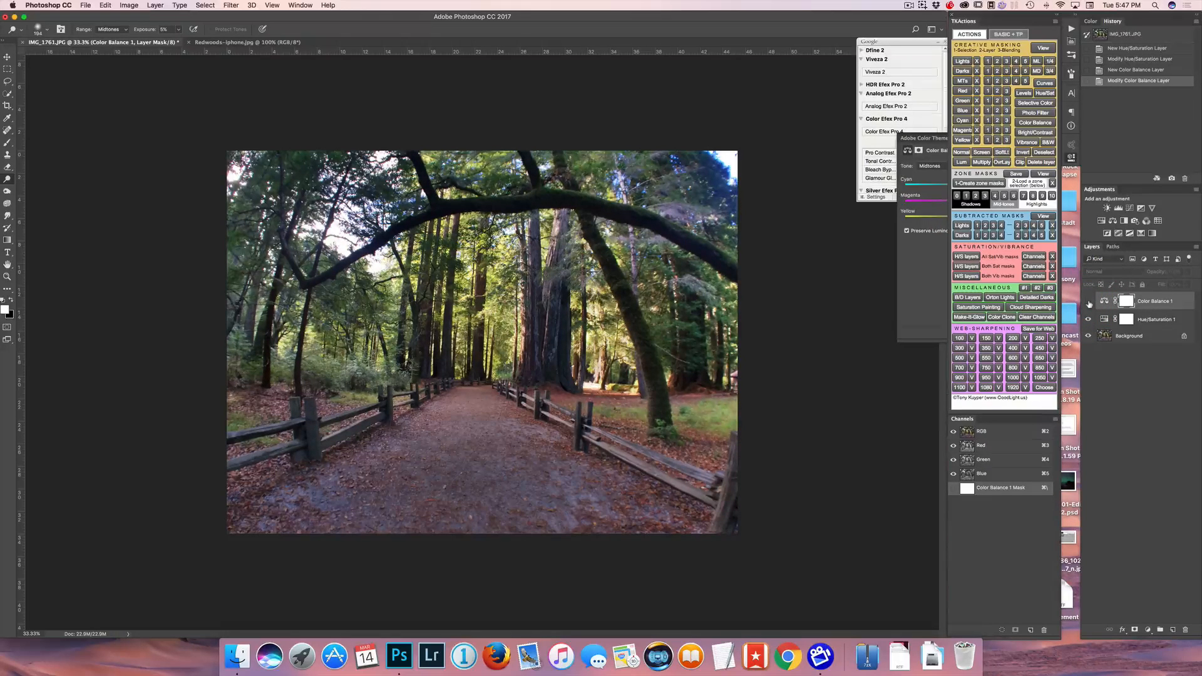
left_click(1089, 301)
left_click(914, 254)
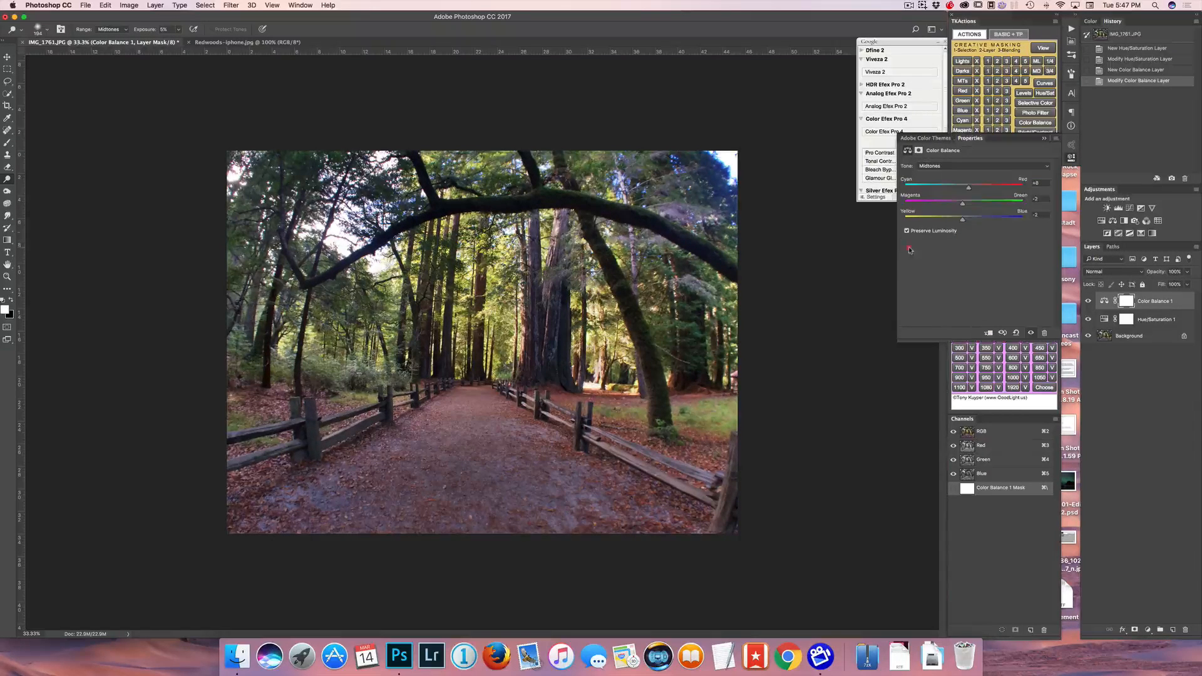
- Shift the Color Balance highlights toward yellow, setting the Yellow/Blue value to -7
left_click(942, 165)
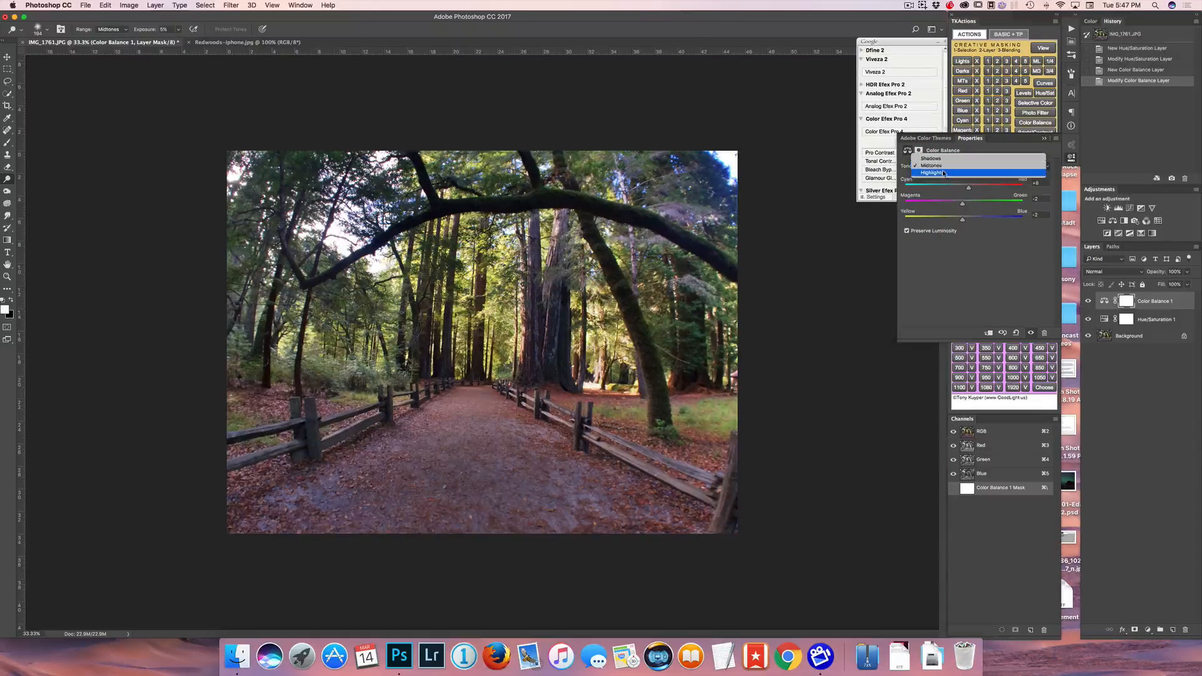
left_click(942, 172)
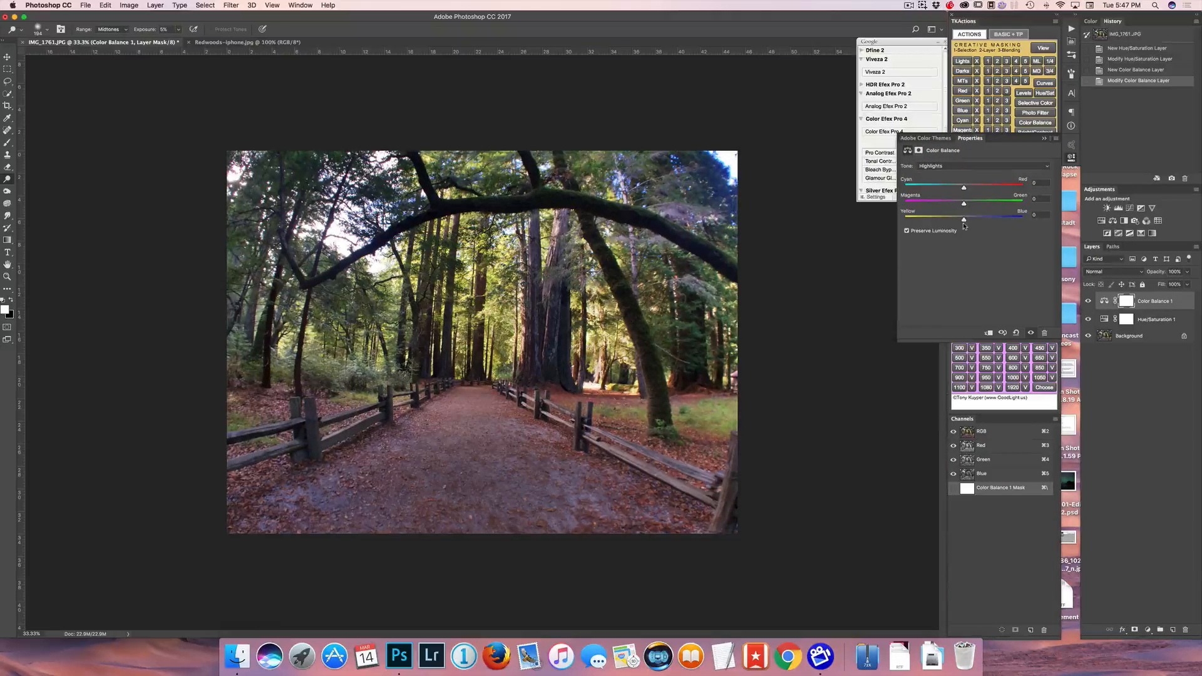
mouse_move(964, 221)
left_mouse_down()
mouse_move(989, 221)
mouse_move(958, 221)
left_mouse_up()
key("super+z")
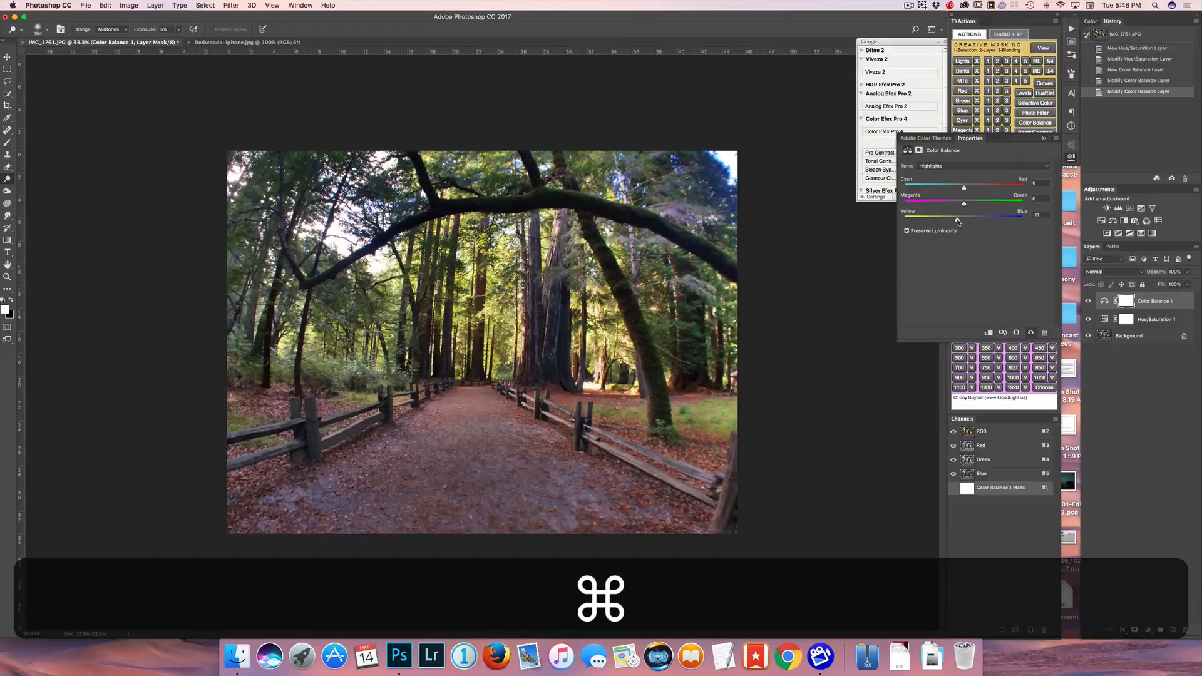
left_click_drag(960, 221, 961, 221)
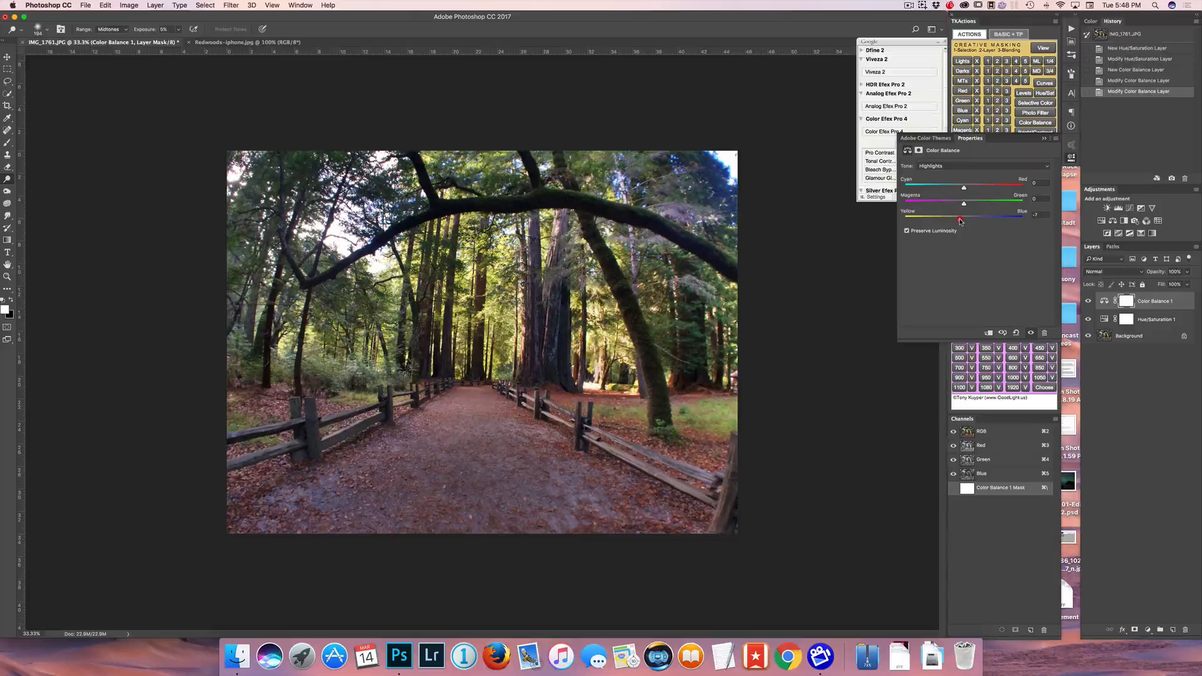
- Shift the Color Balance shadows slightly toward blue and compare the photo with and without the adjustment layer
left_click(949, 165)
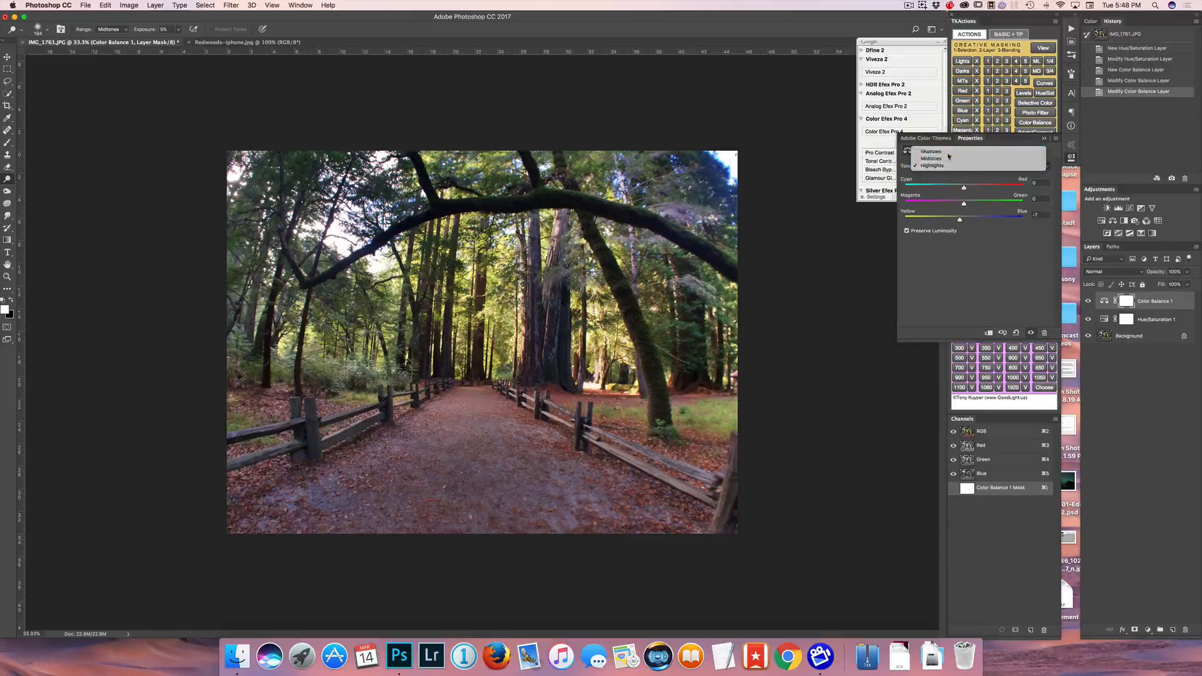
left_click(948, 152)
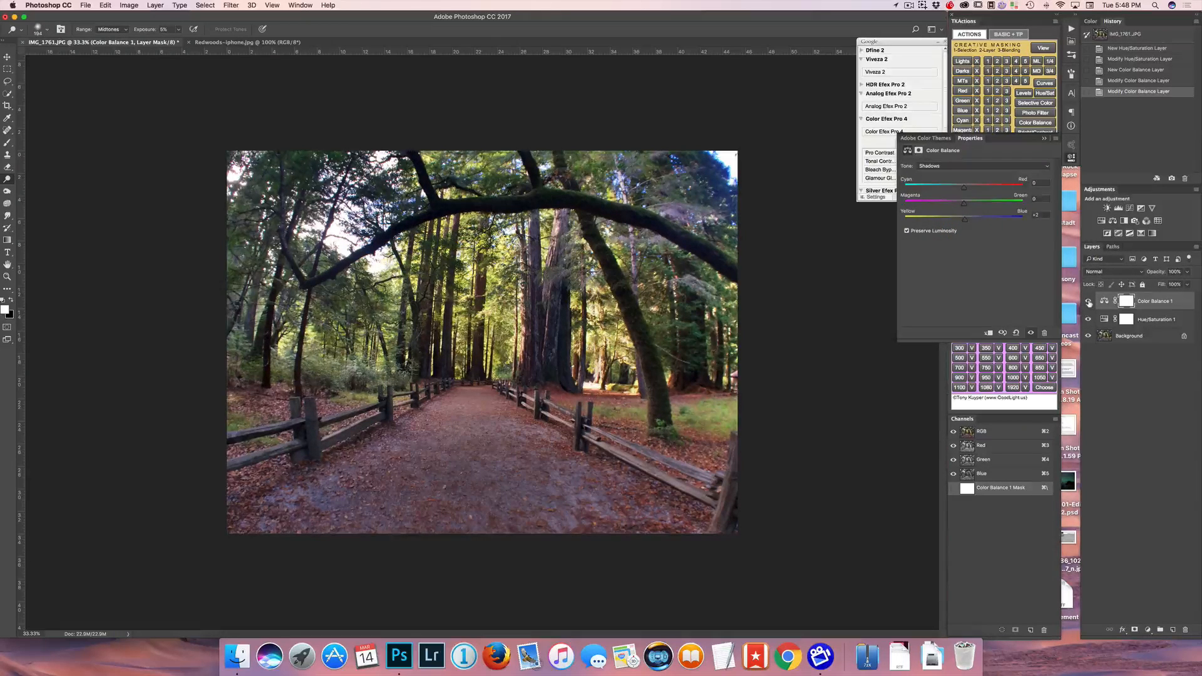
left_click(1089, 303)
left_click(1089, 302)
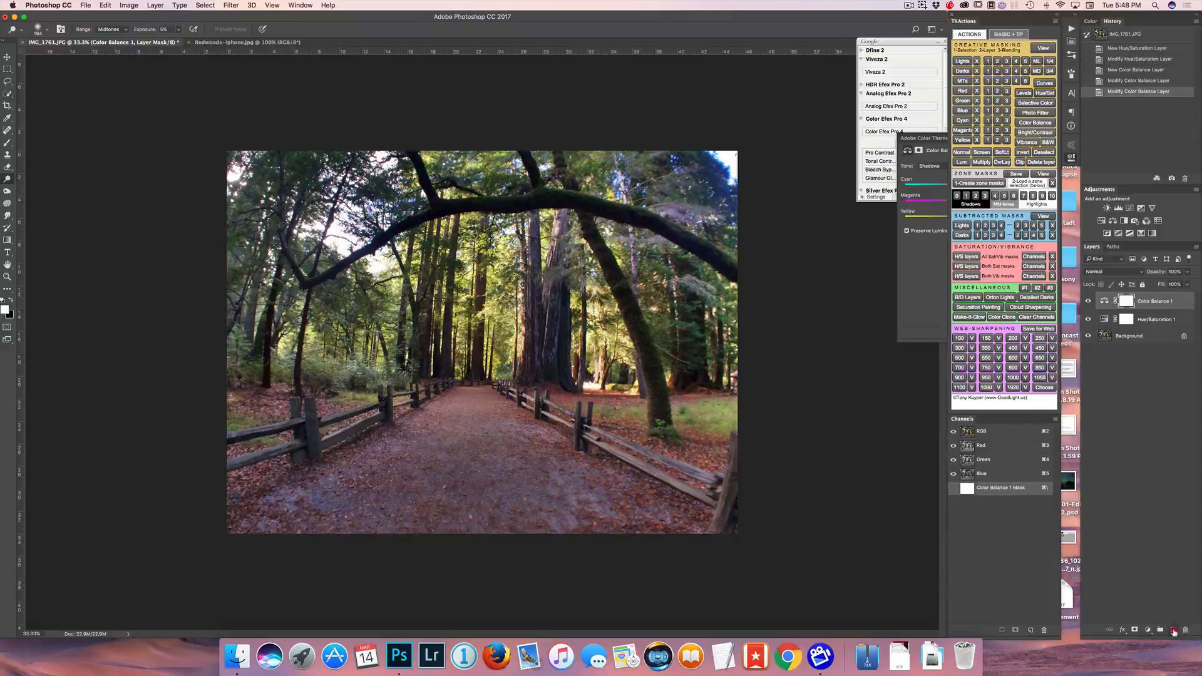
- Add a new empty layer and remove the bright sky patches in the photo's upper-left corner with the Spot Healing Brush
left_click(1173, 632)
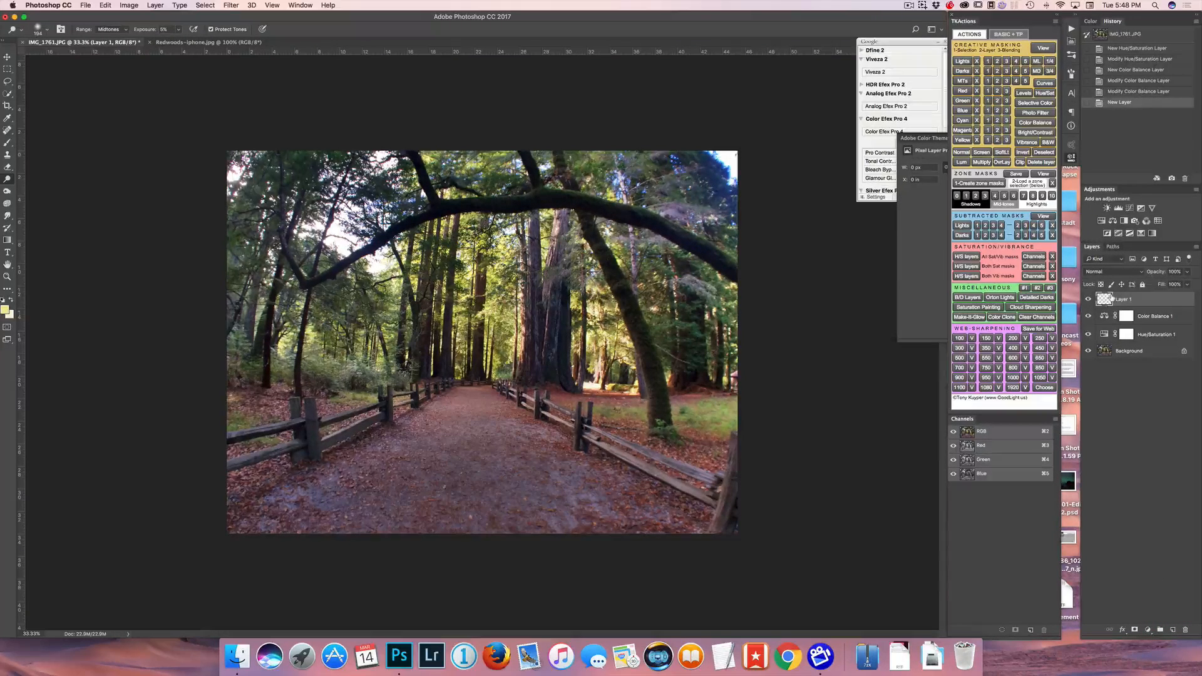
key("j")
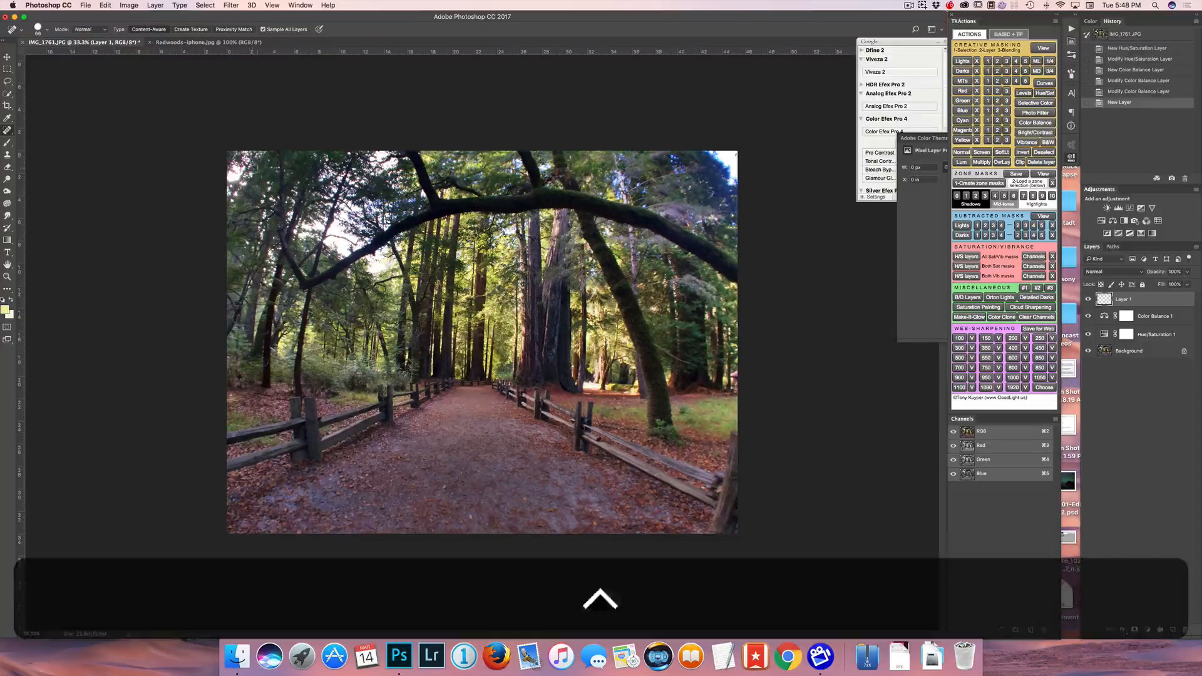
mouse_move(254, 162)
left_mouse_down()
mouse_move(231, 154)
mouse_move(242, 184)
mouse_move(230, 196)
mouse_move(227, 178)
mouse_move(273, 169)
mouse_move(233, 146)
mouse_move(236, 192)
left_mouse_up()
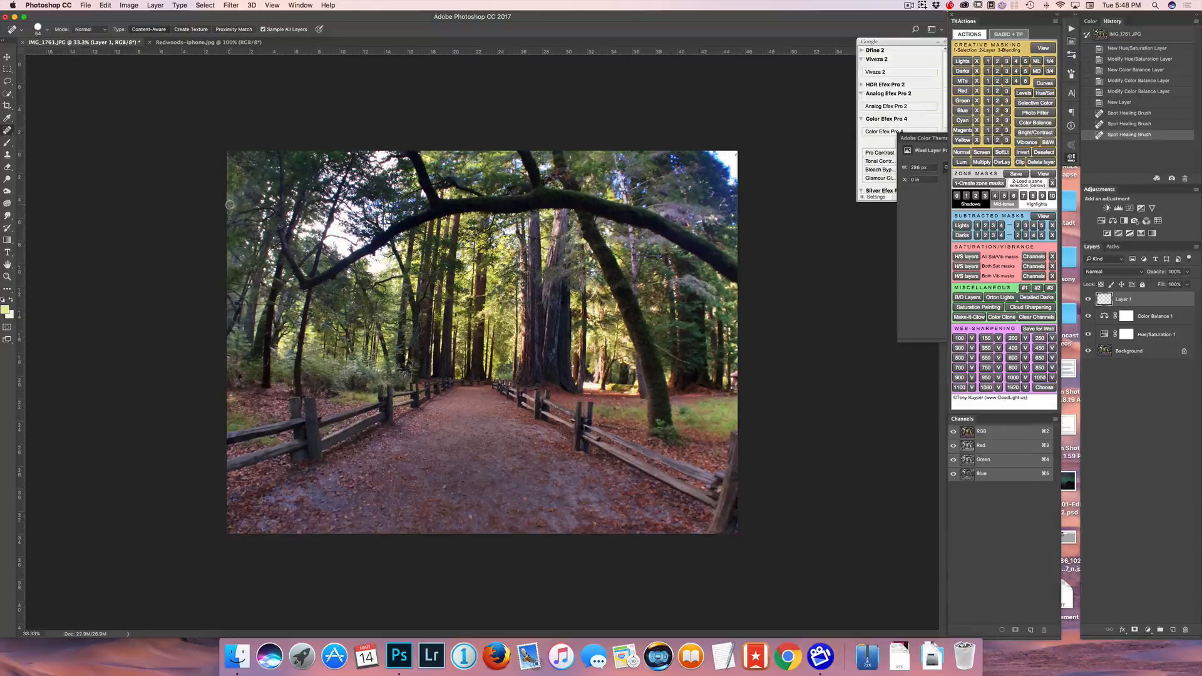
left_click(231, 202)
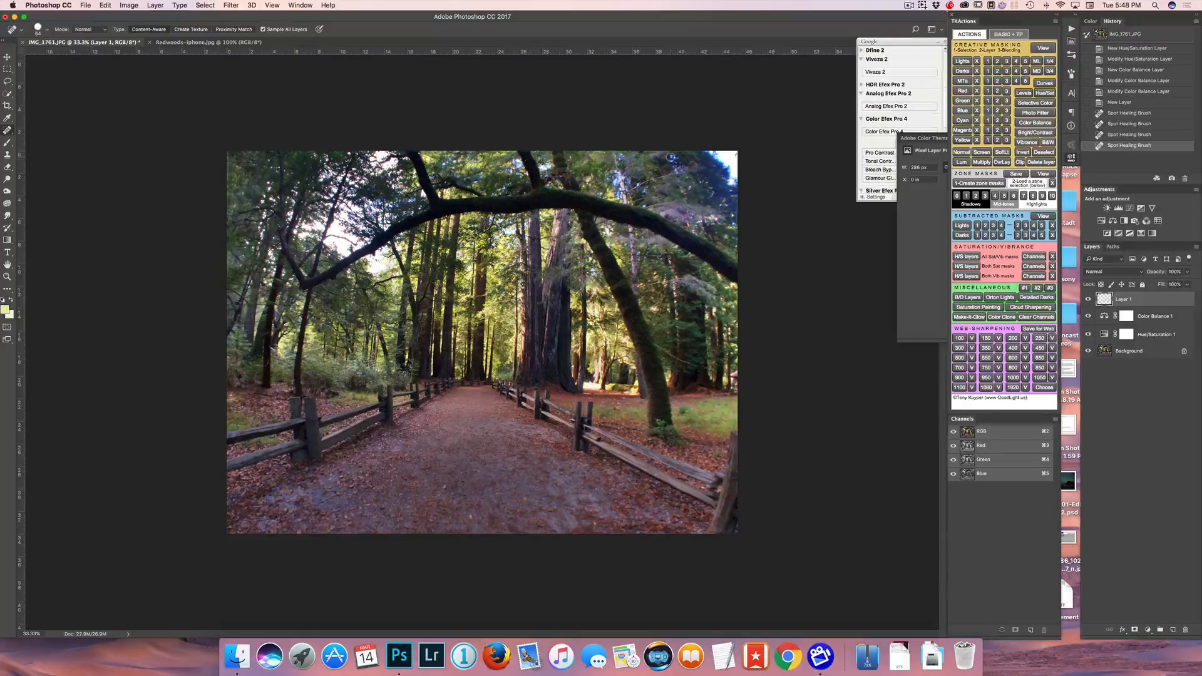
- Spot-heal the bright patches in the blue sky at the photo's upper-right corner using Content-Aware
mouse_move(709, 159)
left_mouse_down()
mouse_move(734, 153)
mouse_move(721, 153)
mouse_move(740, 169)
mouse_move(713, 162)
mouse_move(742, 186)
mouse_move(711, 159)
left_mouse_up()
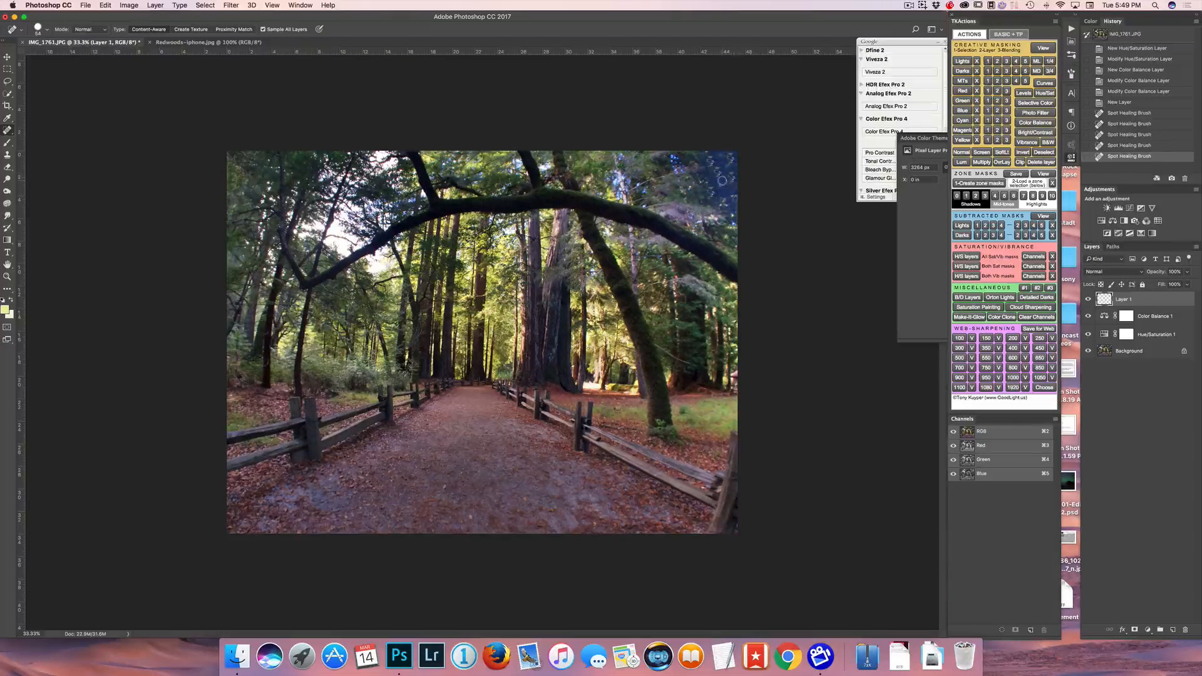
mouse_move(722, 181)
left_mouse_down()
mouse_move(711, 160)
mouse_move(738, 182)
left_mouse_up()
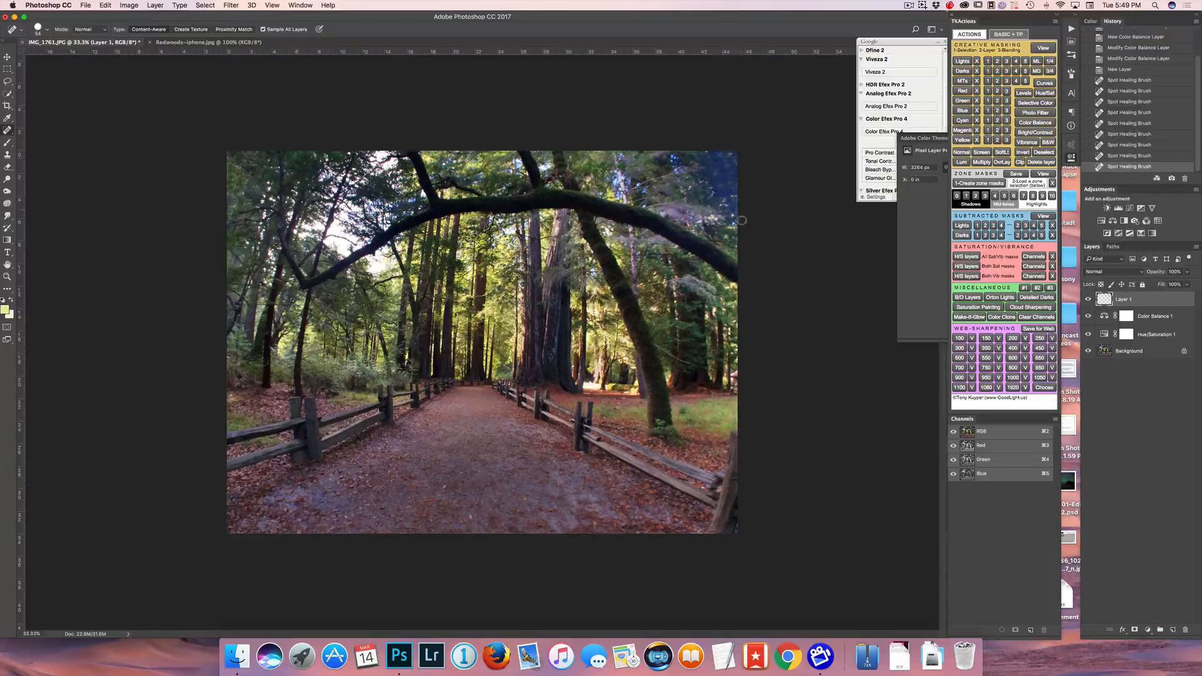
left_click(726, 165)
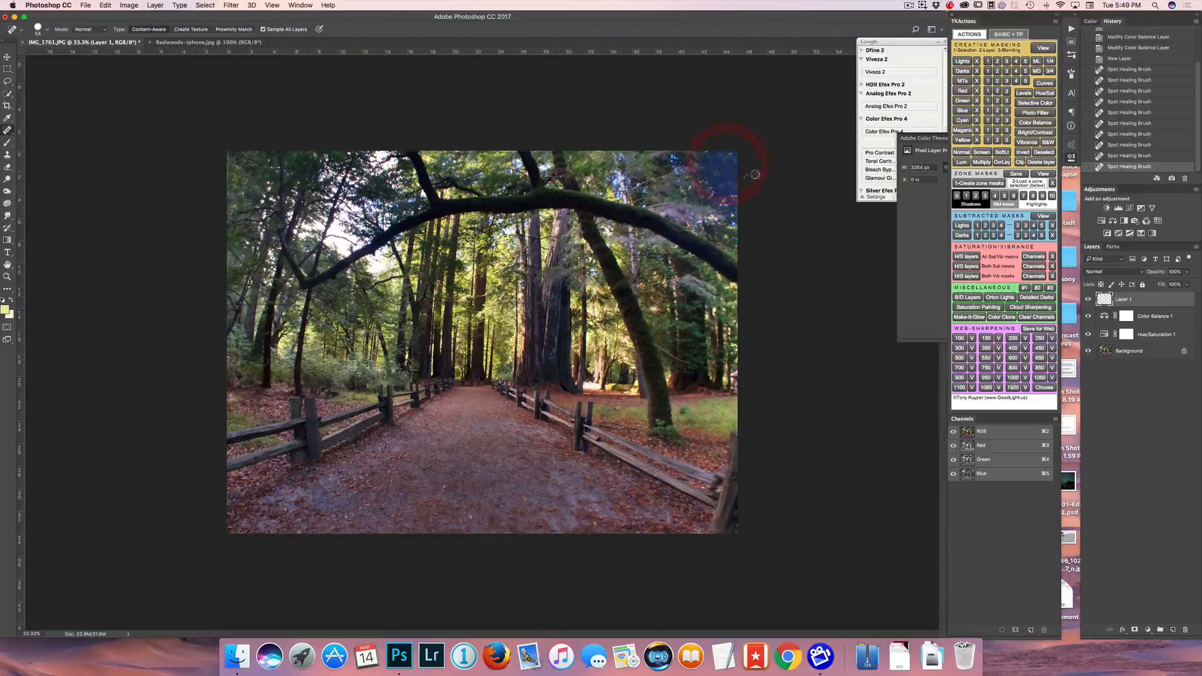
left_click(721, 166)
mouse_move(716, 171)
left_mouse_down()
mouse_move(729, 183)
mouse_move(718, 175)
left_mouse_up()
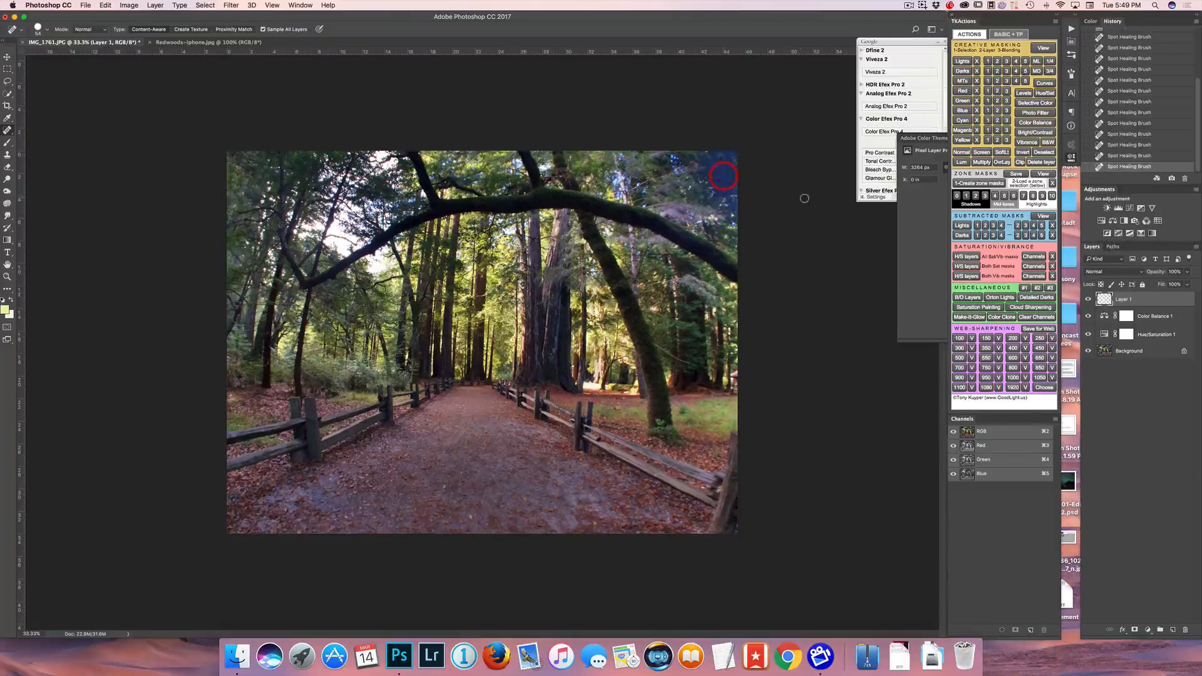
- Try healing the upper-right sky with Proximity Match, undo that stroke and return the Spot Healing Brush to Content-Aware
left_click(238, 29)
mouse_move(724, 170)
left_mouse_down()
mouse_move(717, 161)
mouse_move(713, 181)
mouse_move(749, 168)
mouse_move(719, 182)
mouse_move(720, 168)
left_mouse_up()
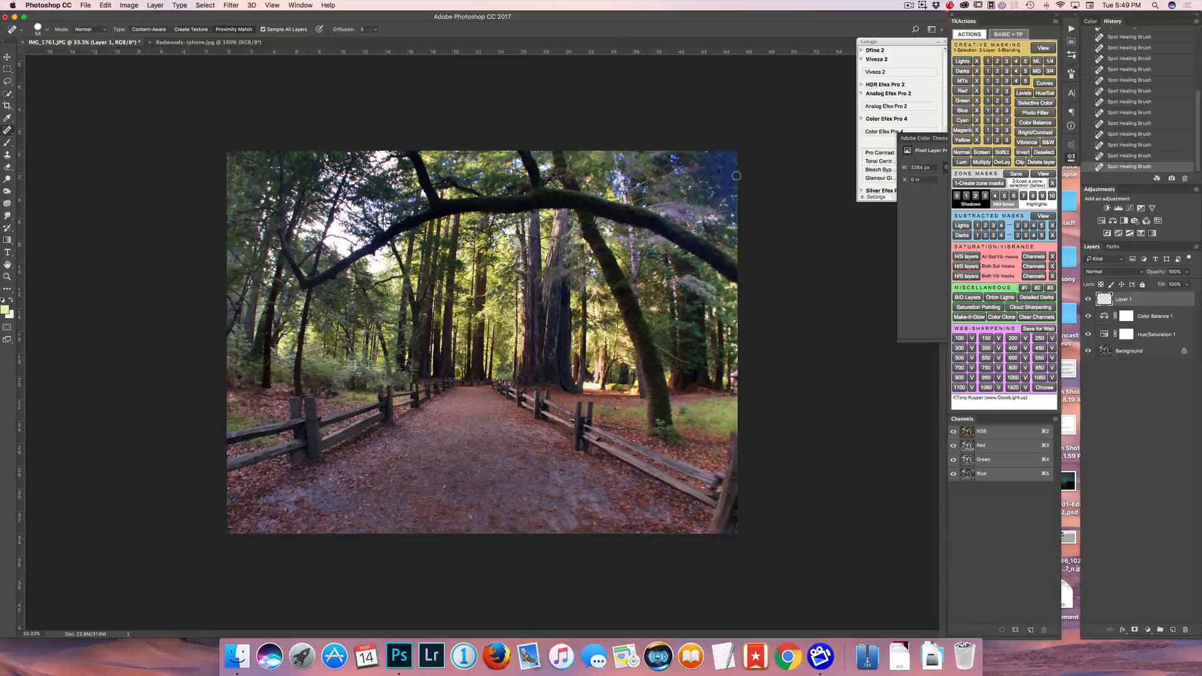
key("super+z")
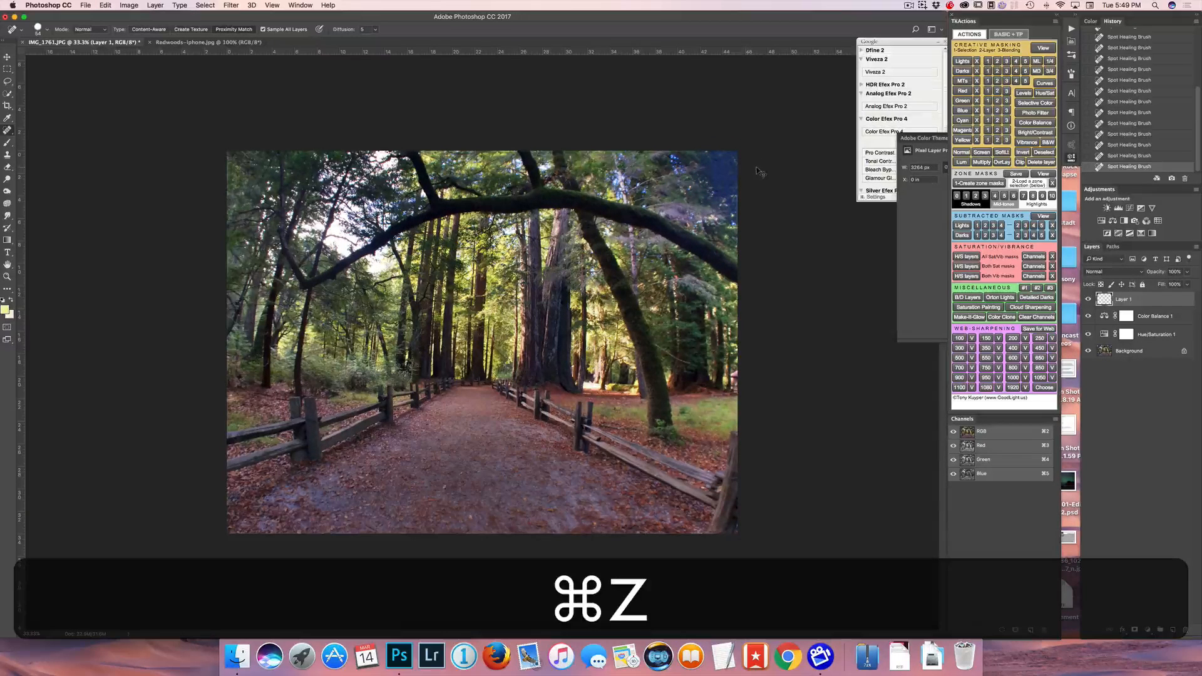
left_click(152, 31)
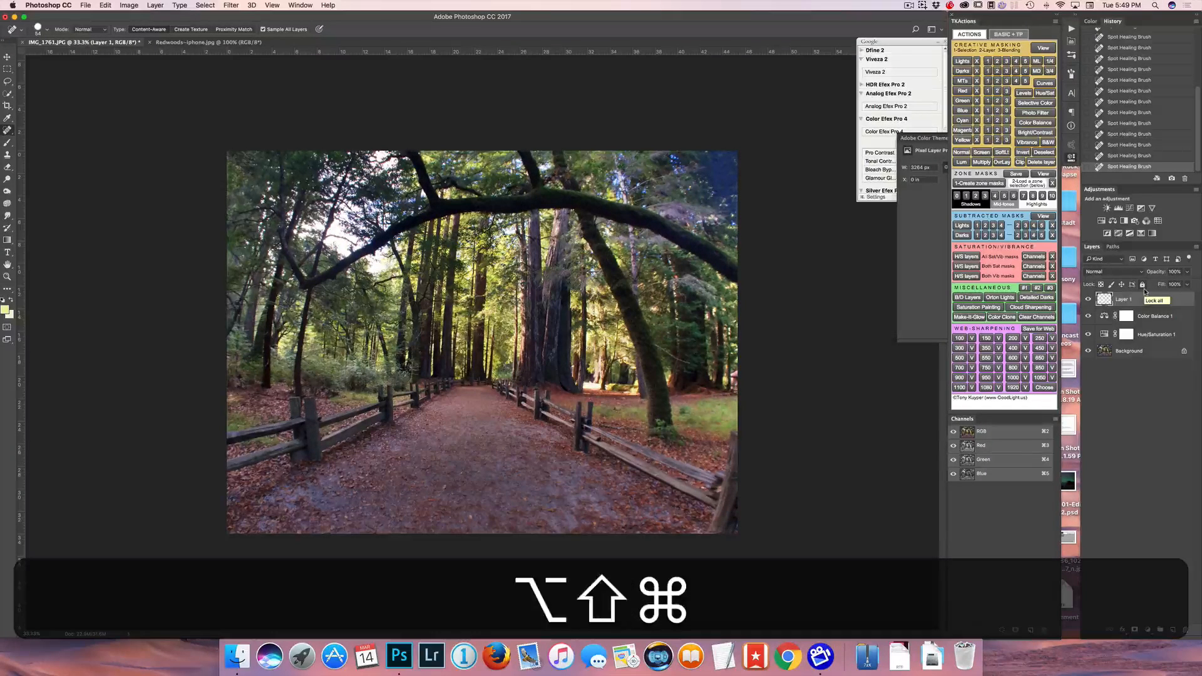
- Stamp all visible layers into a new merged layer at the top of the layer stack
key("ctrl+alt+shift+e")
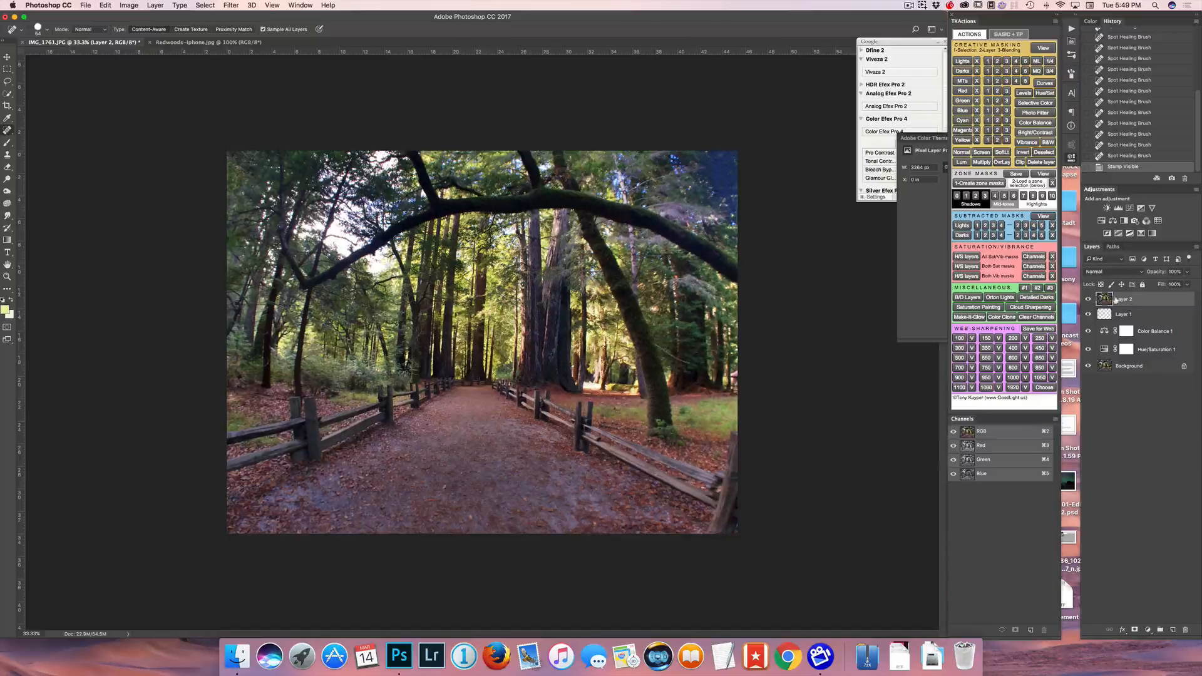
- Paint sampled tree colors over the blue sky in the photo's upper-right area with the Brush in Color mode at 10% opacity
key("b")
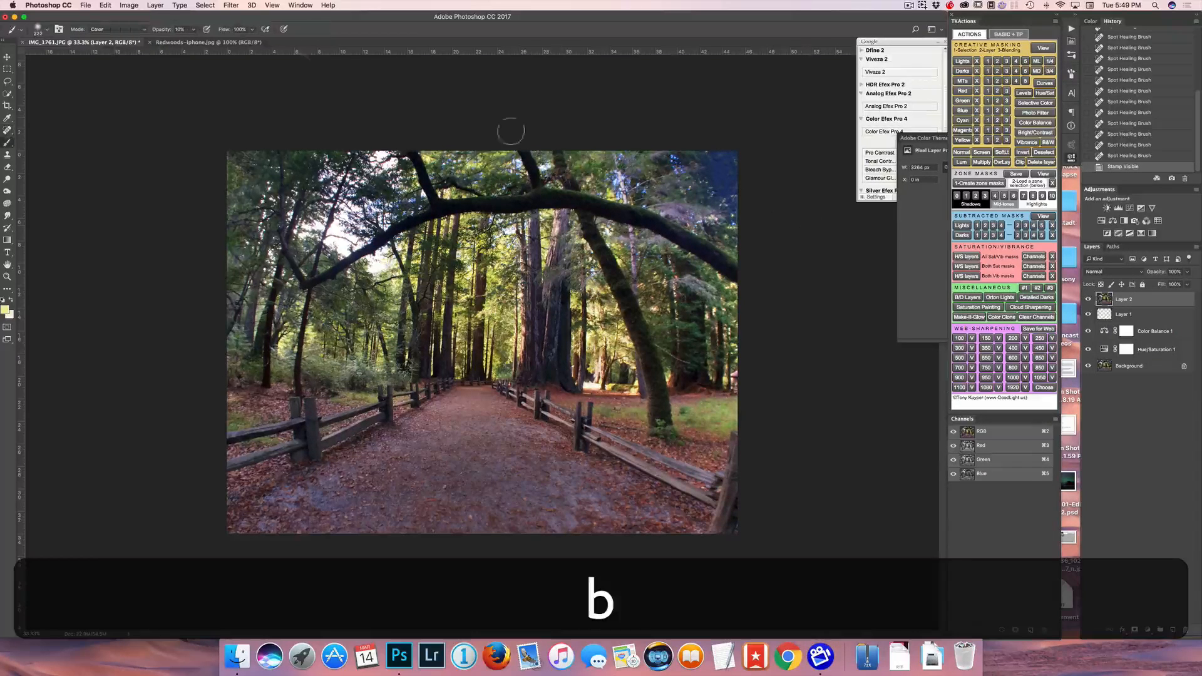
left_click(113, 35)
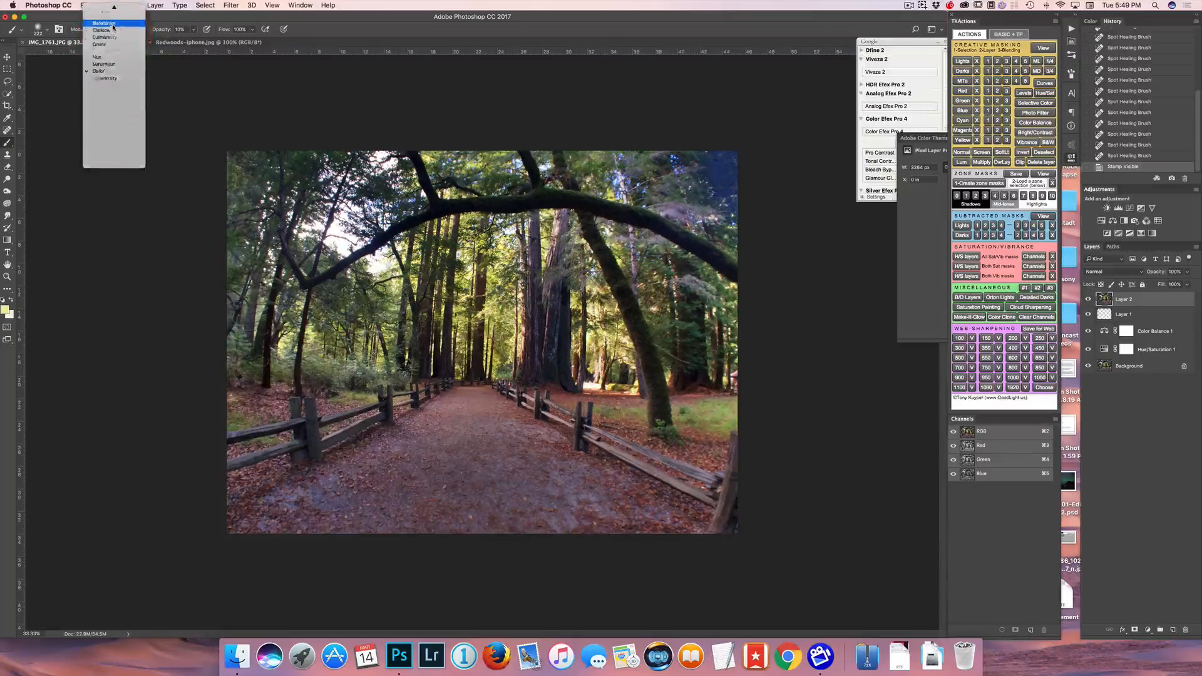
left_click(100, 226)
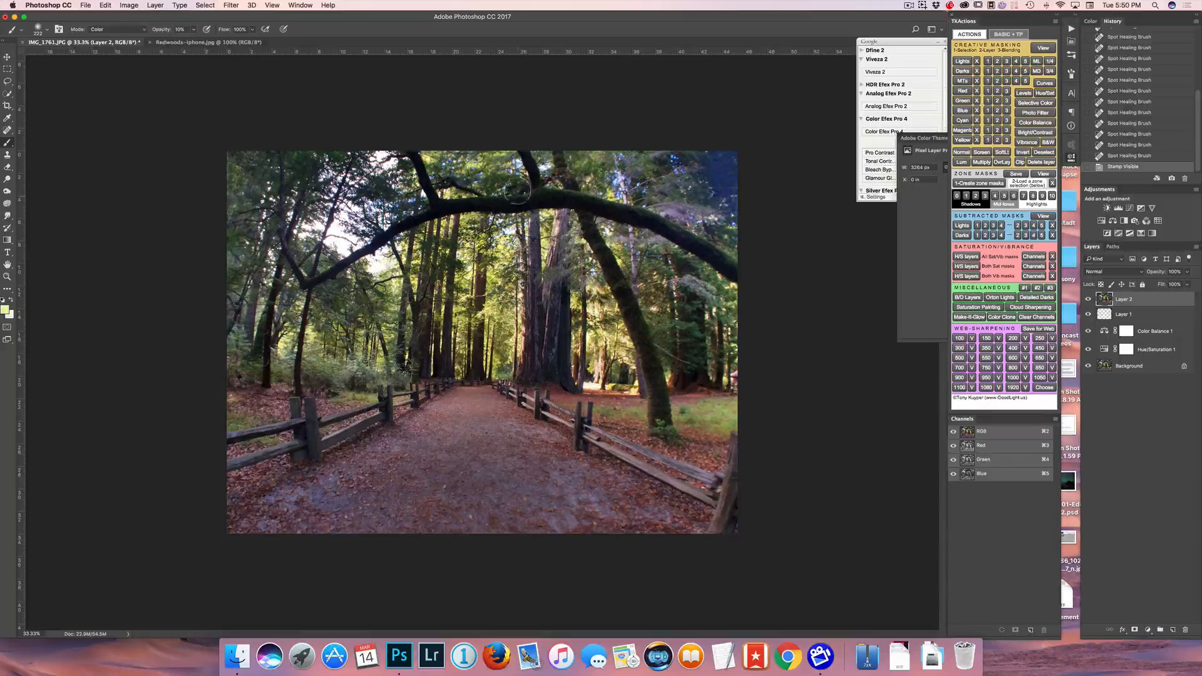
left_click(593, 168, "alt")
mouse_move(593, 166)
left_mouse_down()
mouse_move(695, 191)
mouse_move(703, 154)
mouse_move(735, 211)
mouse_move(757, 157)
mouse_move(724, 159)
mouse_move(714, 179)
mouse_move(742, 210)
mouse_move(720, 148)
mouse_move(742, 209)
mouse_move(708, 164)
mouse_move(748, 221)
mouse_move(708, 177)
mouse_move(749, 215)
mouse_move(717, 178)
mouse_move(719, 148)
left_mouse_up()
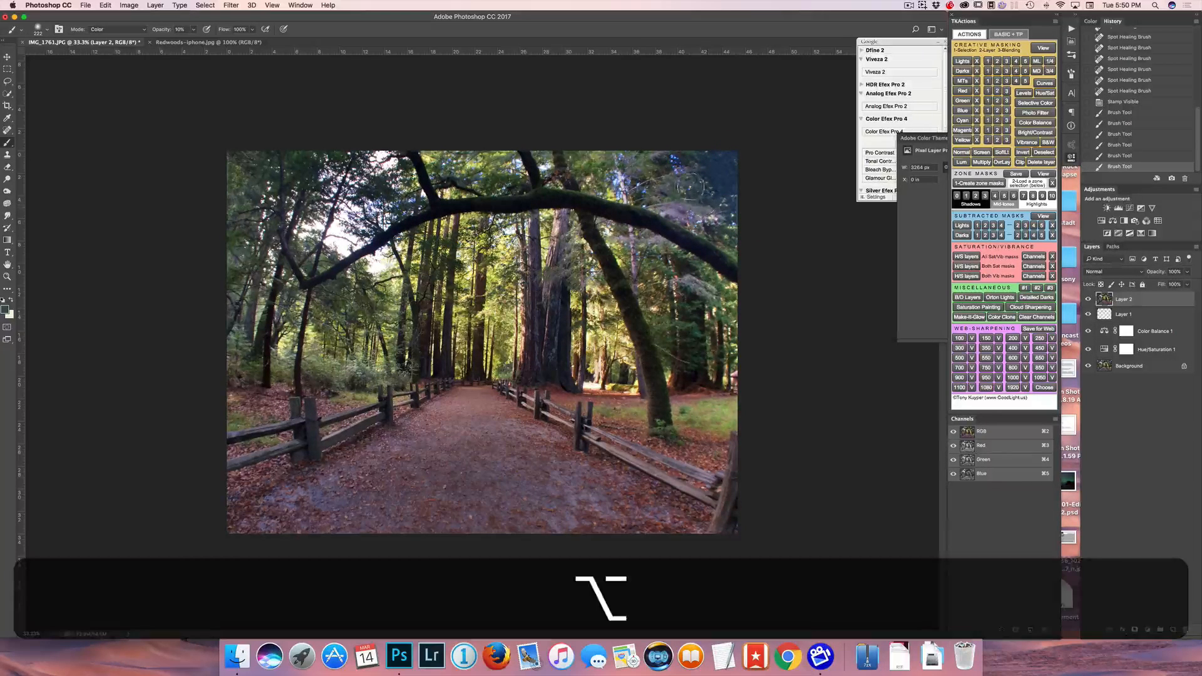
left_click(653, 164, "alt")
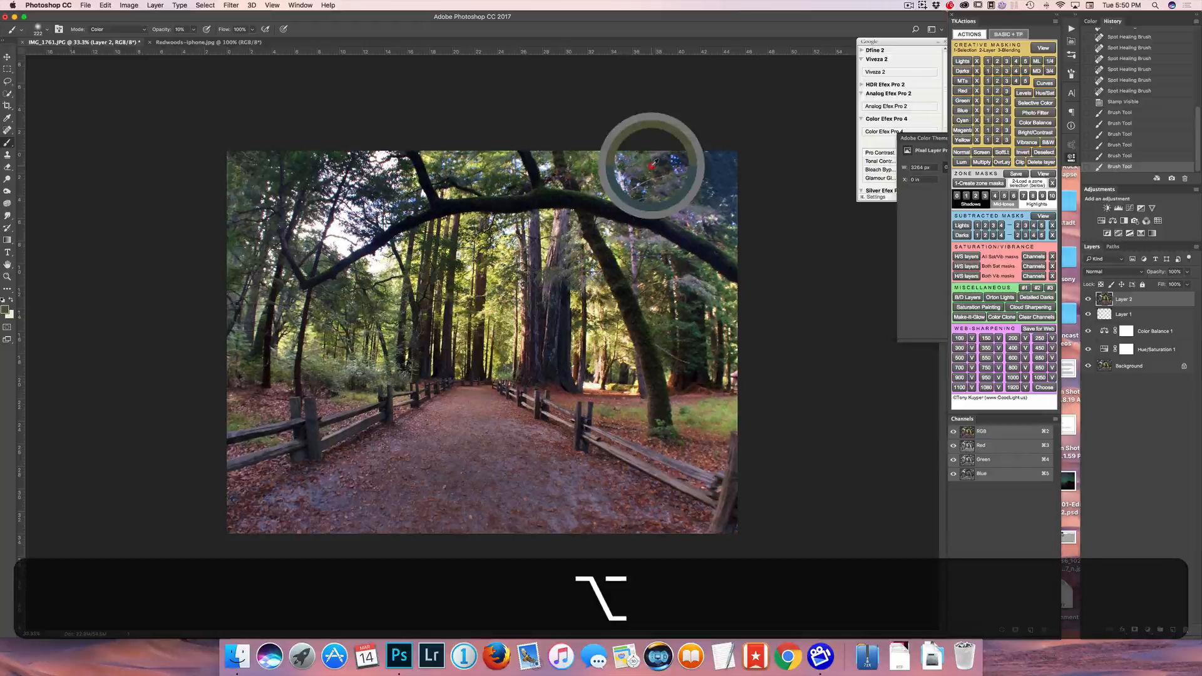
mouse_move(719, 166)
left_mouse_down()
mouse_move(717, 201)
mouse_move(743, 217)
mouse_move(727, 161)
mouse_move(699, 151)
mouse_move(714, 191)
mouse_move(729, 163)
mouse_move(781, 150)
mouse_move(778, 176)
left_mouse_up()
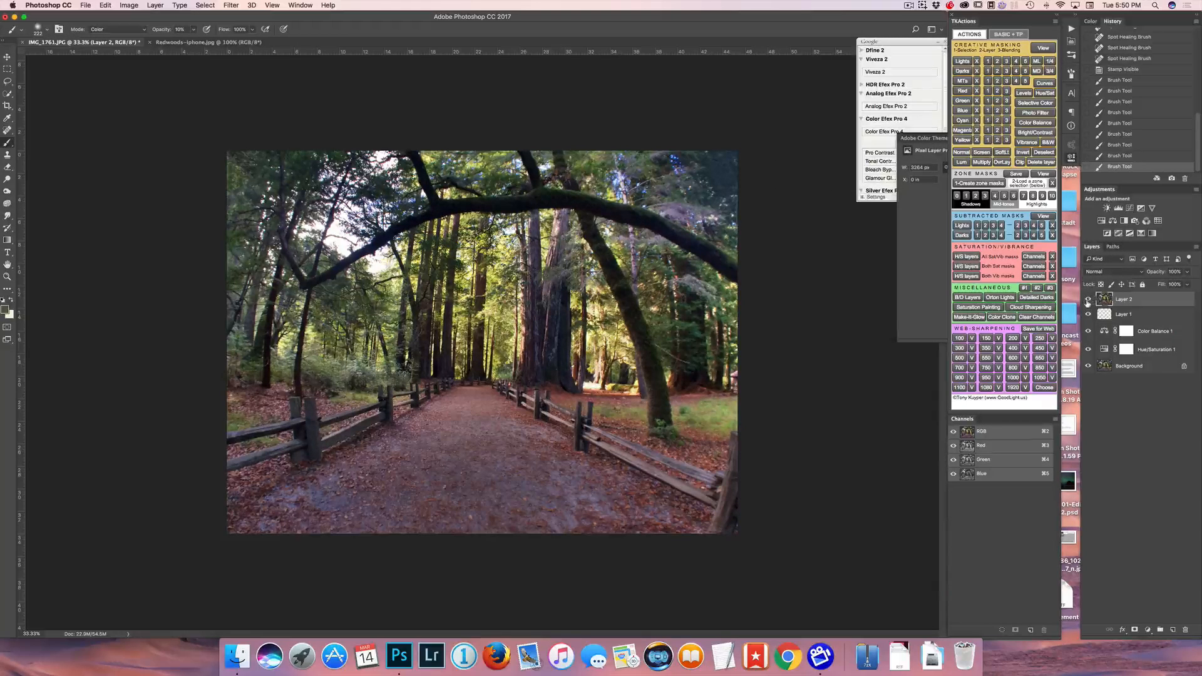
- Compare the photo with and without the painted merged layer, and set the brush's blending mode back to Normal
left_click(1089, 301)
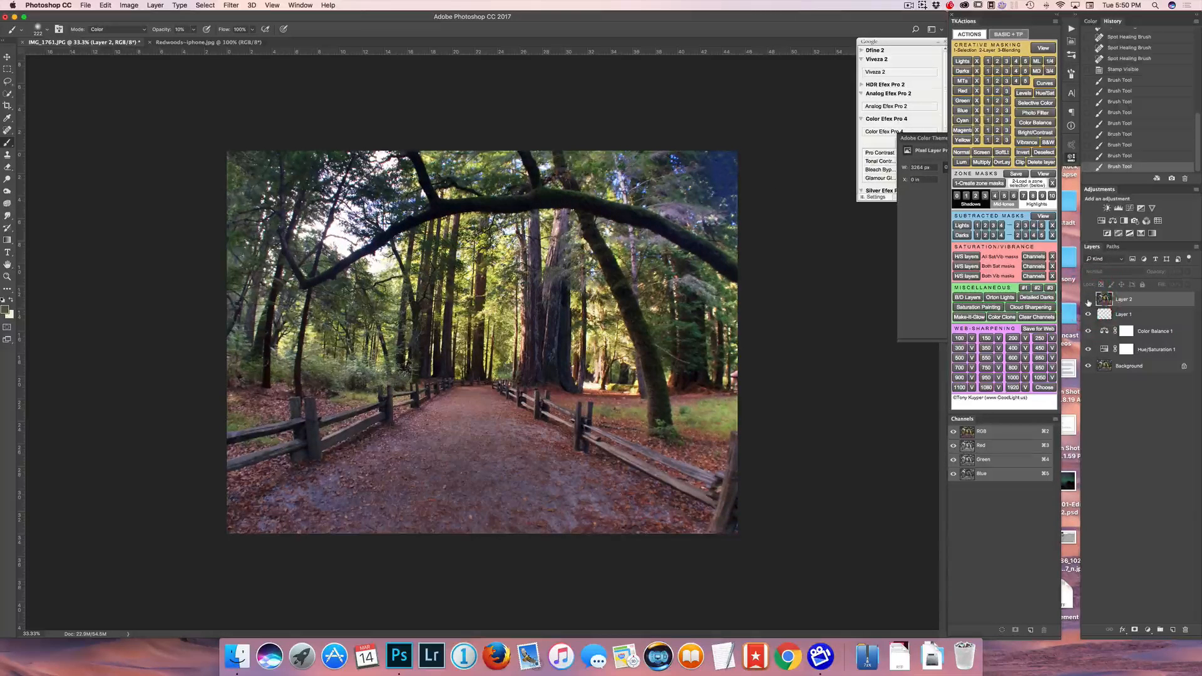
left_click(1088, 301)
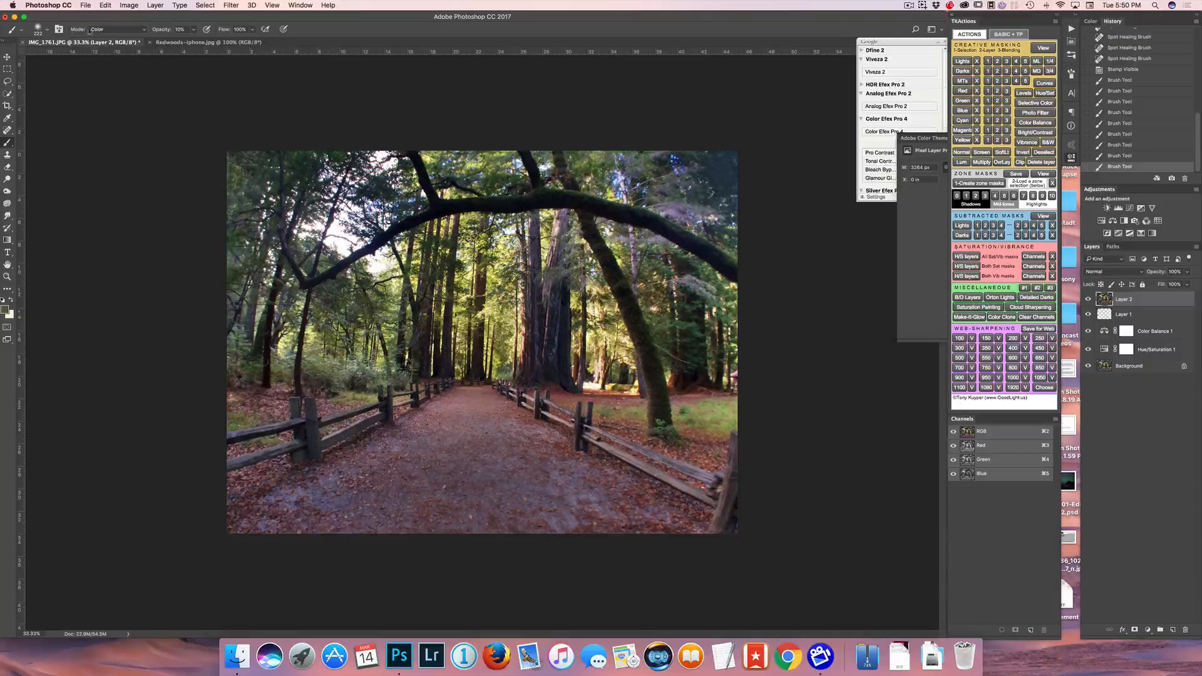
left_click(121, 29)
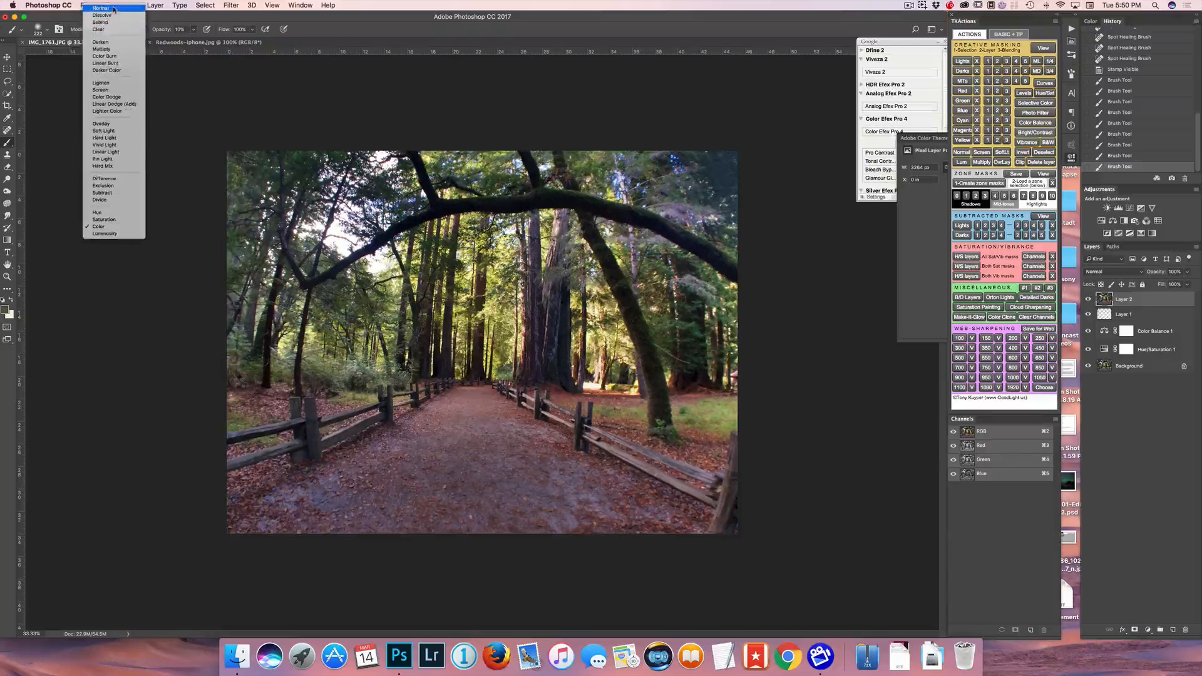
left_click(101, 8)
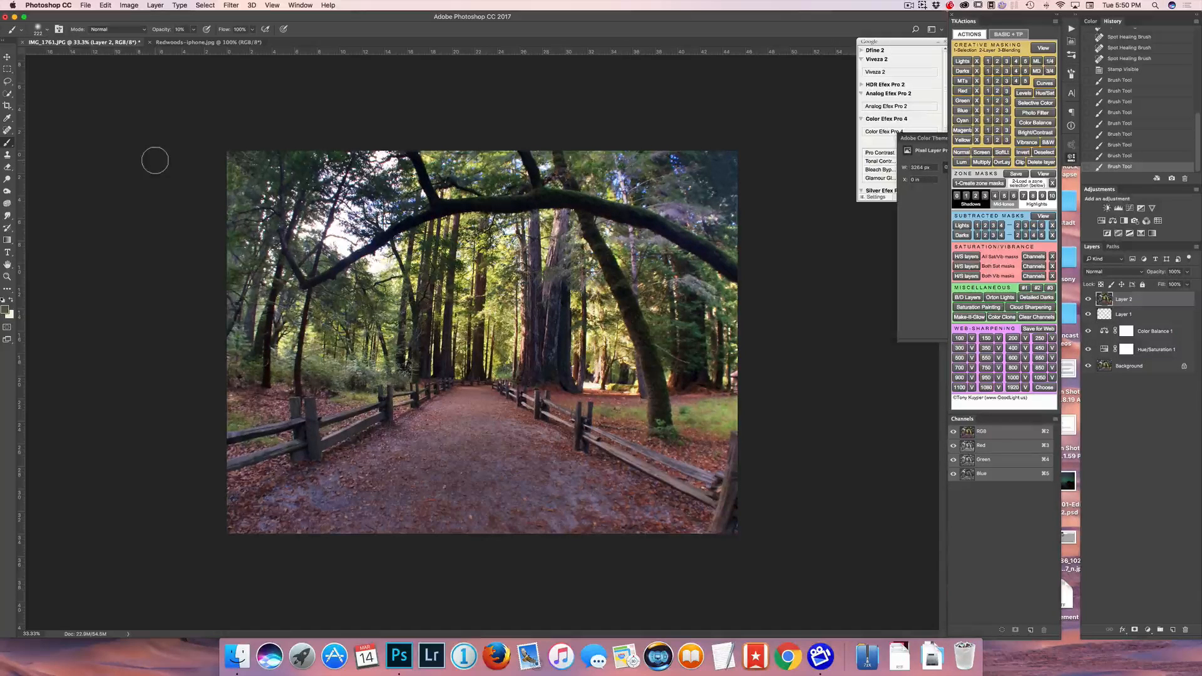
- Crop the photo to a 2:3 ratio, trimming its upper and lower edges and rotating it slightly to straighten it
key("c")
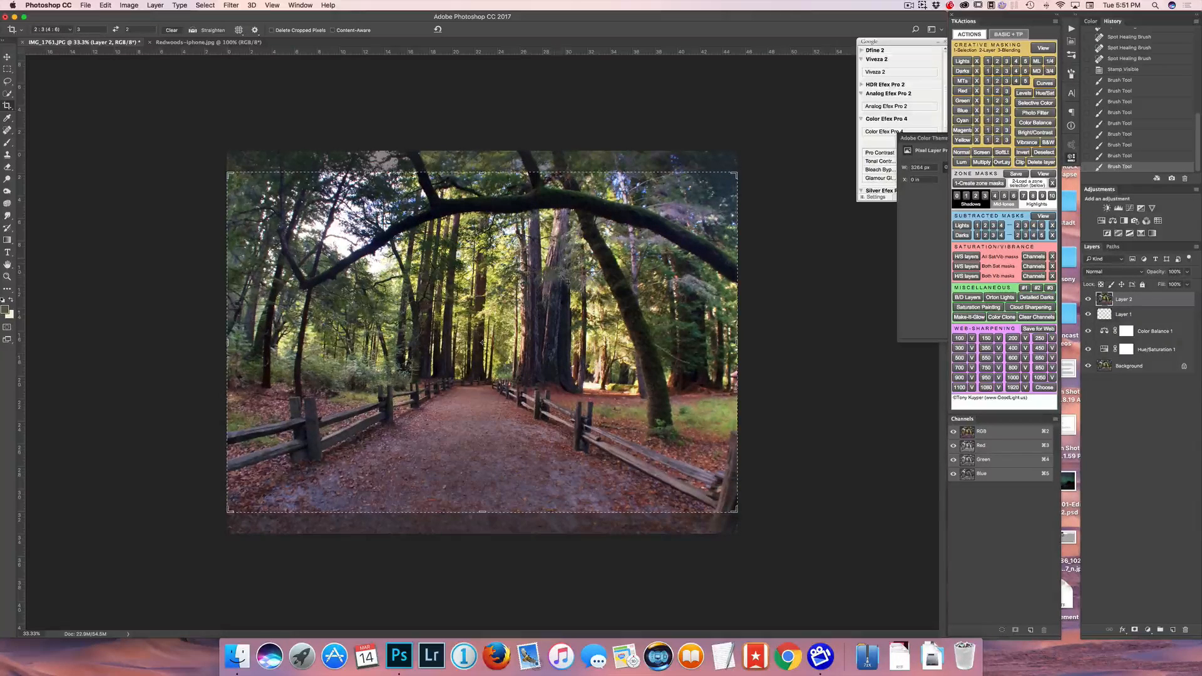
left_click(601, 263)
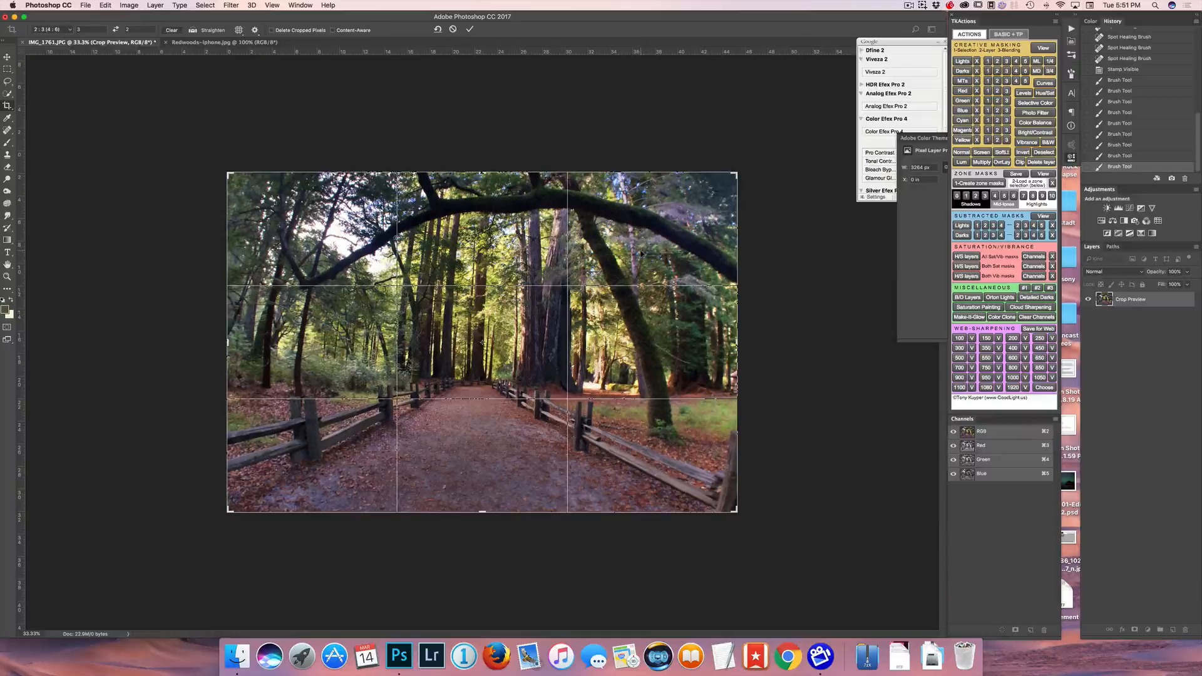
left_click_drag(642, 253, 642, 236)
left_click_drag(215, 163, 213, 165)
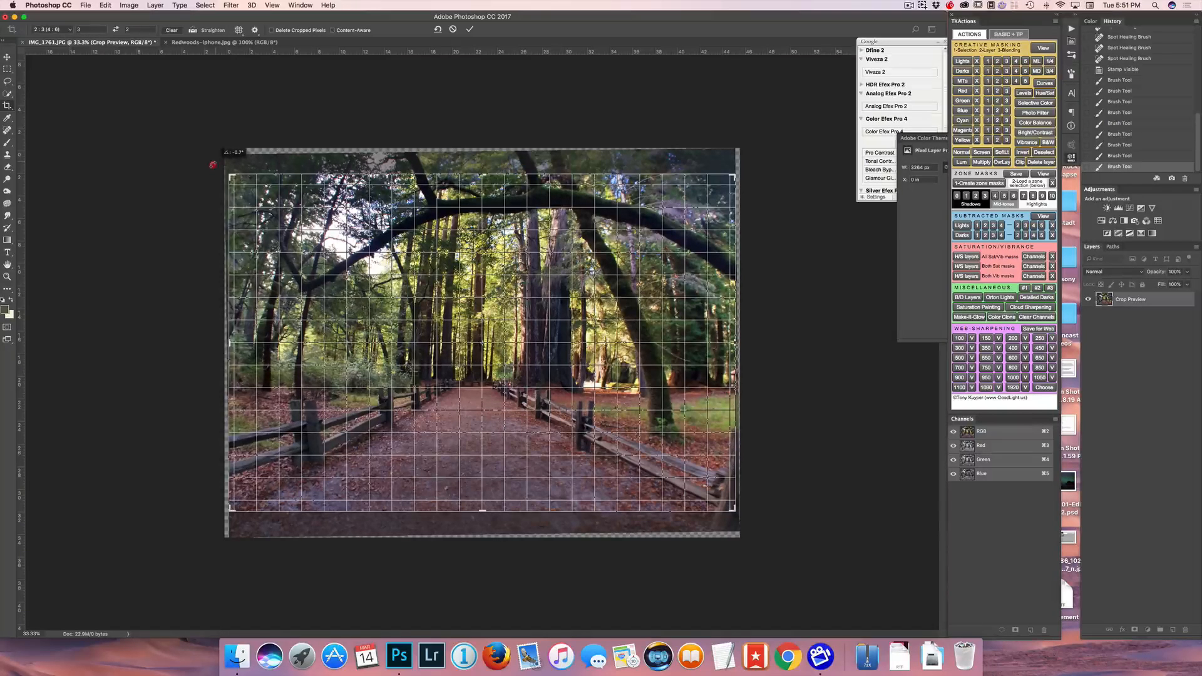
left_click_drag(213, 164, 213, 164)
left_click_drag(212, 164, 214, 165)
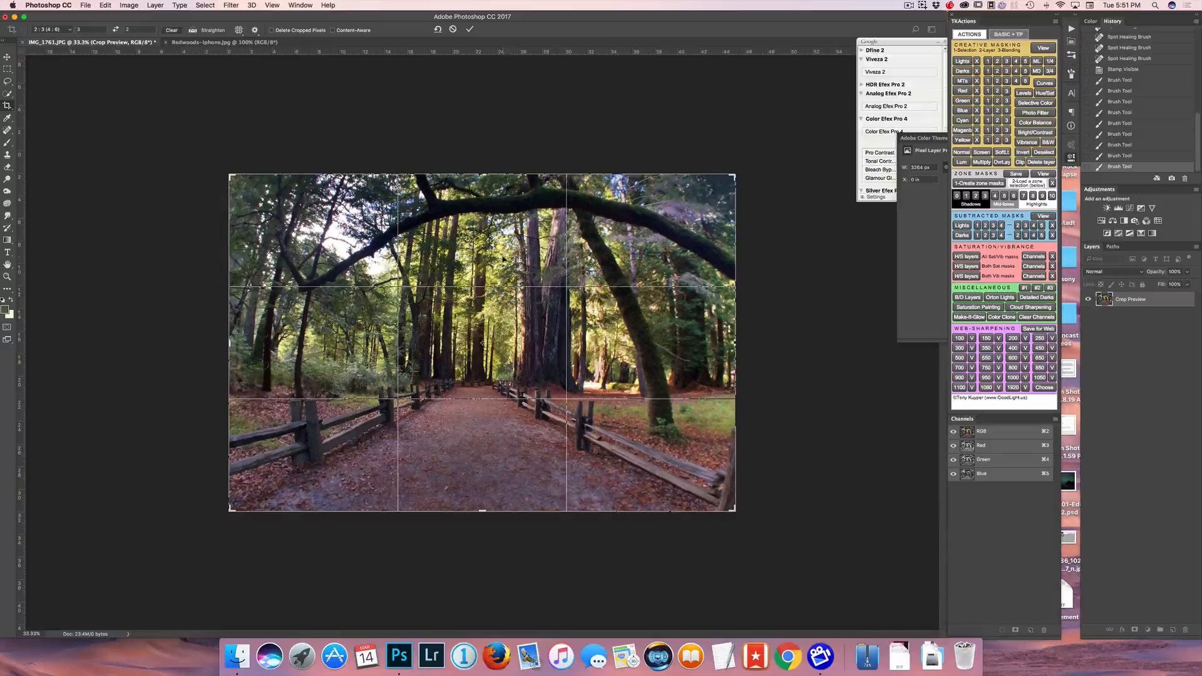
key("Return")
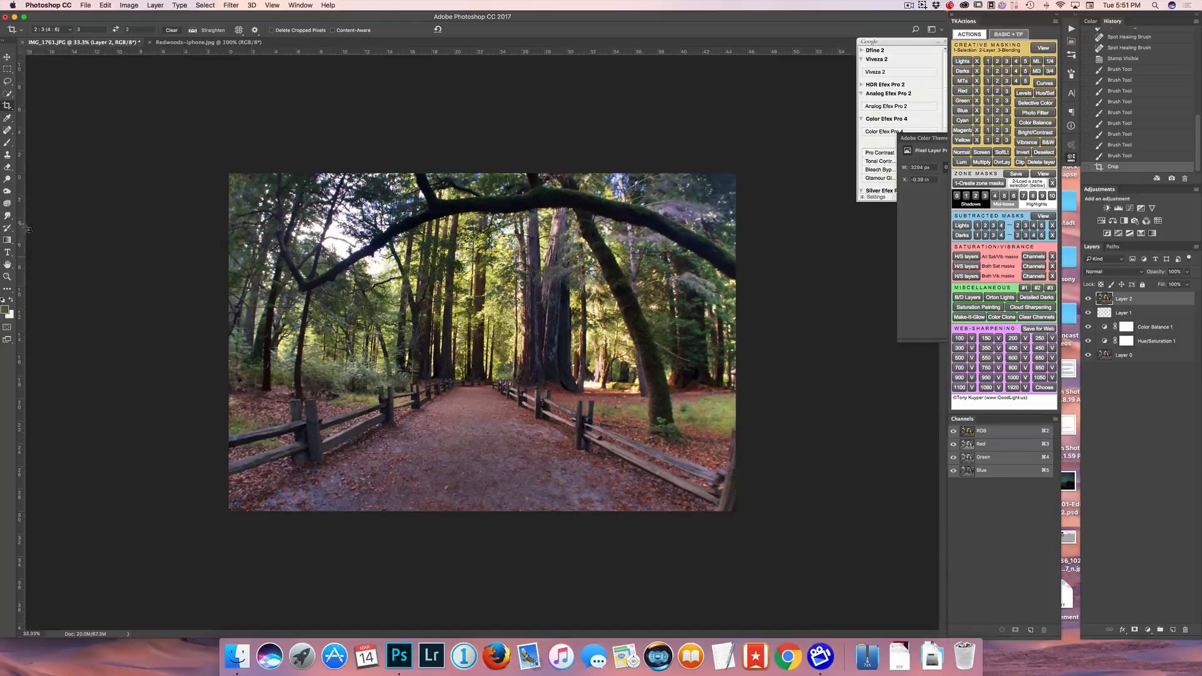
- Brighten the middle of the forest path using a large Dodge brush on Midtones at 5% exposure
left_click(7, 180)
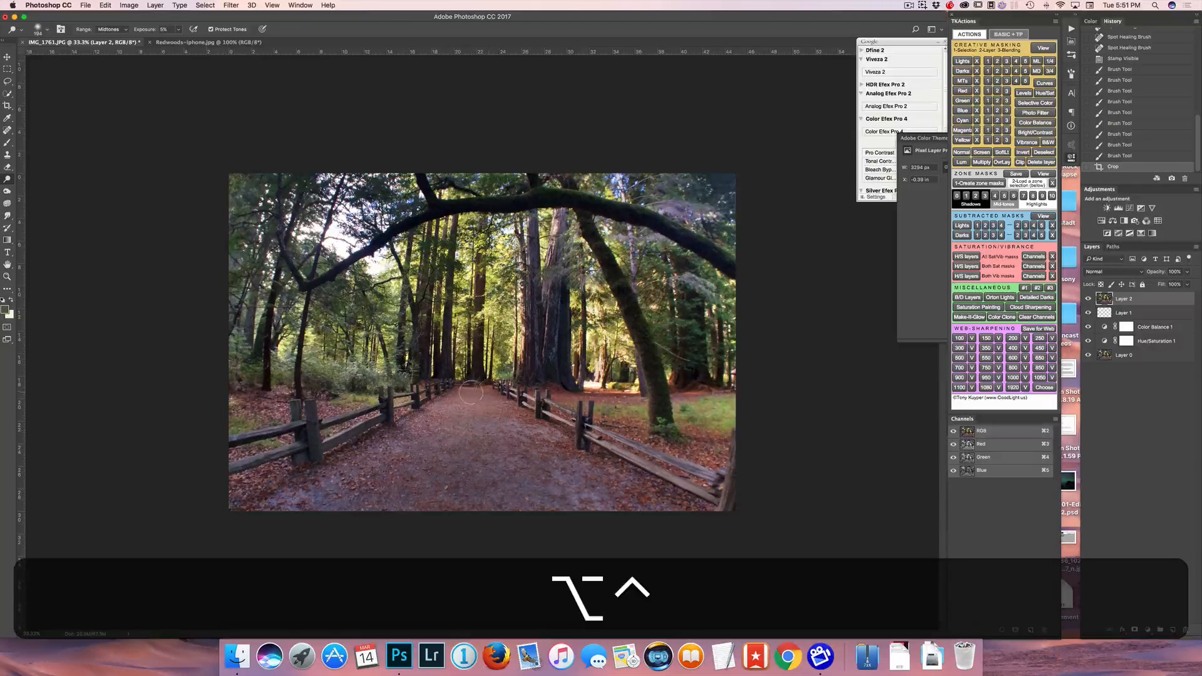
mouse_move(467, 396)
left_mouse_down("ctrl+alt")
mouse_move(481, 397)
mouse_move(434, 395)
left_mouse_up("ctrl+alt")
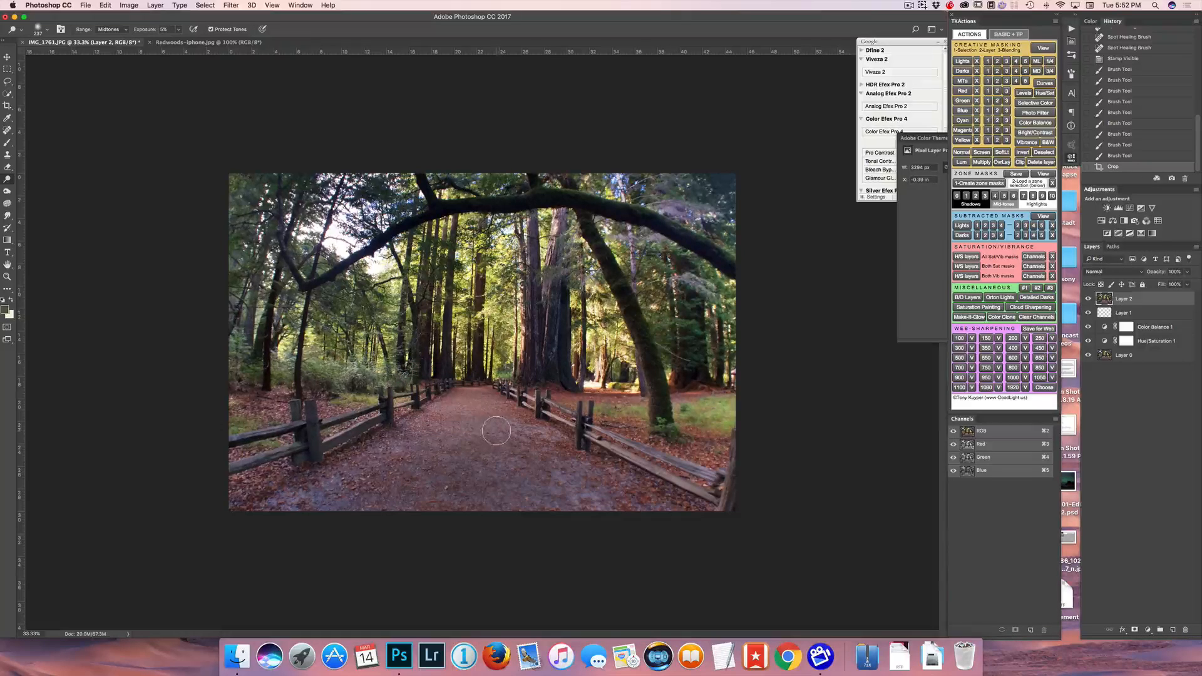
mouse_move(498, 430)
left_mouse_down()
mouse_move(483, 401)
mouse_move(439, 411)
mouse_move(467, 434)
mouse_move(442, 438)
mouse_move(504, 413)
mouse_move(459, 401)
mouse_move(542, 421)
left_mouse_up()
mouse_move(476, 414)
left_mouse_down()
mouse_move(456, 415)
mouse_move(442, 442)
mouse_move(524, 443)
left_mouse_up()
left_click_drag(456, 398, 467, 404)
mouse_move(536, 407)
left_mouse_down()
mouse_move(419, 390)
mouse_move(411, 404)
mouse_move(426, 423)
mouse_move(487, 410)
mouse_move(519, 427)
mouse_move(501, 418)
mouse_move(443, 433)
mouse_move(434, 464)
left_mouse_up()
mouse_move(497, 426)
left_mouse_down()
mouse_move(564, 442)
mouse_move(347, 374)
mouse_move(382, 368)
mouse_move(384, 357)
mouse_move(353, 337)
mouse_move(364, 335)
mouse_move(344, 360)
mouse_move(358, 361)
mouse_move(311, 351)
left_mouse_up()
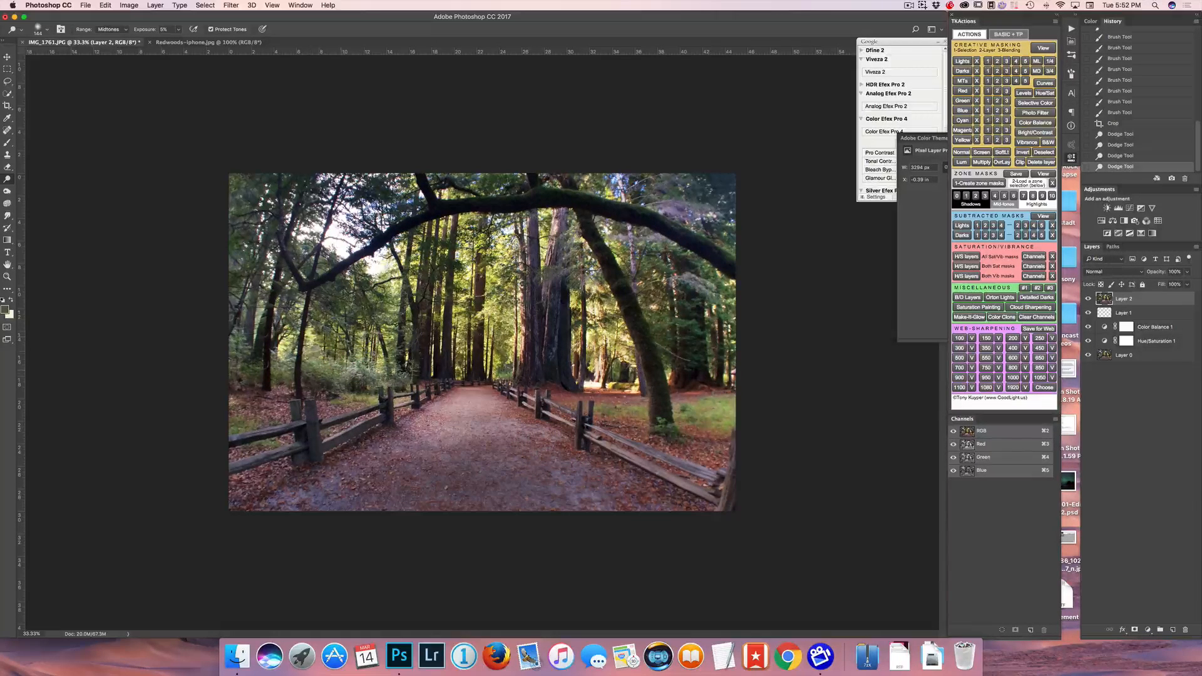
- Dodge the bushes behind the left fence, the central redwood trunks and the leaning mossy tree with a smaller brush
mouse_move(394, 373)
left_mouse_down()
mouse_move(312, 338)
mouse_move(388, 371)
mouse_move(352, 371)
mouse_move(375, 370)
left_mouse_up()
mouse_move(531, 354)
left_mouse_down()
mouse_move(529, 339)
mouse_move(527, 371)
mouse_move(531, 220)
left_mouse_up()
left_click_drag(532, 276, 542, 350)
left_click_drag(546, 325, 544, 337)
mouse_move(565, 242)
left_mouse_down()
mouse_move(557, 250)
mouse_move(559, 235)
left_mouse_up()
mouse_move(562, 228)
left_mouse_down()
mouse_move(608, 255)
mouse_move(588, 224)
mouse_move(624, 291)
mouse_move(656, 417)
mouse_move(623, 301)
mouse_move(626, 310)
left_mouse_up()
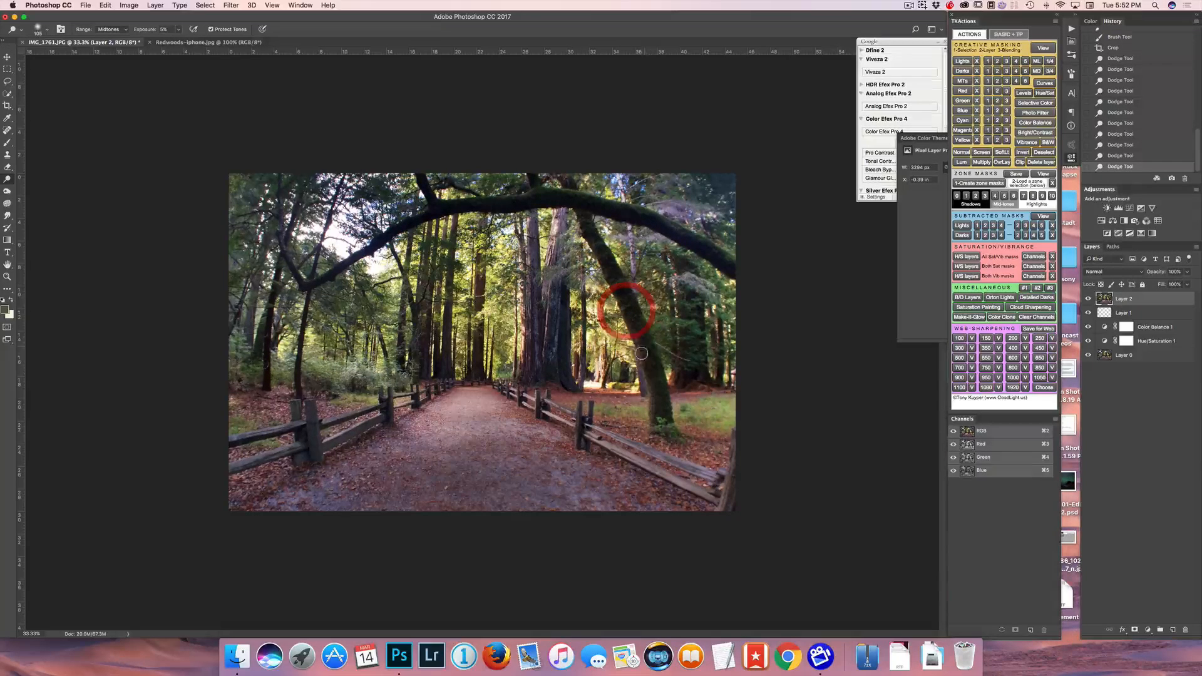
- Dodge along the arching mossy branch with a small brush and touch up the left fence area
left_click_drag(650, 223, 649, 223, "ctrl+alt")
mouse_move(729, 259)
left_mouse_down()
mouse_move(590, 197)
mouse_move(600, 201)
mouse_move(543, 193)
mouse_move(469, 203)
mouse_move(551, 200)
mouse_move(443, 205)
left_mouse_up()
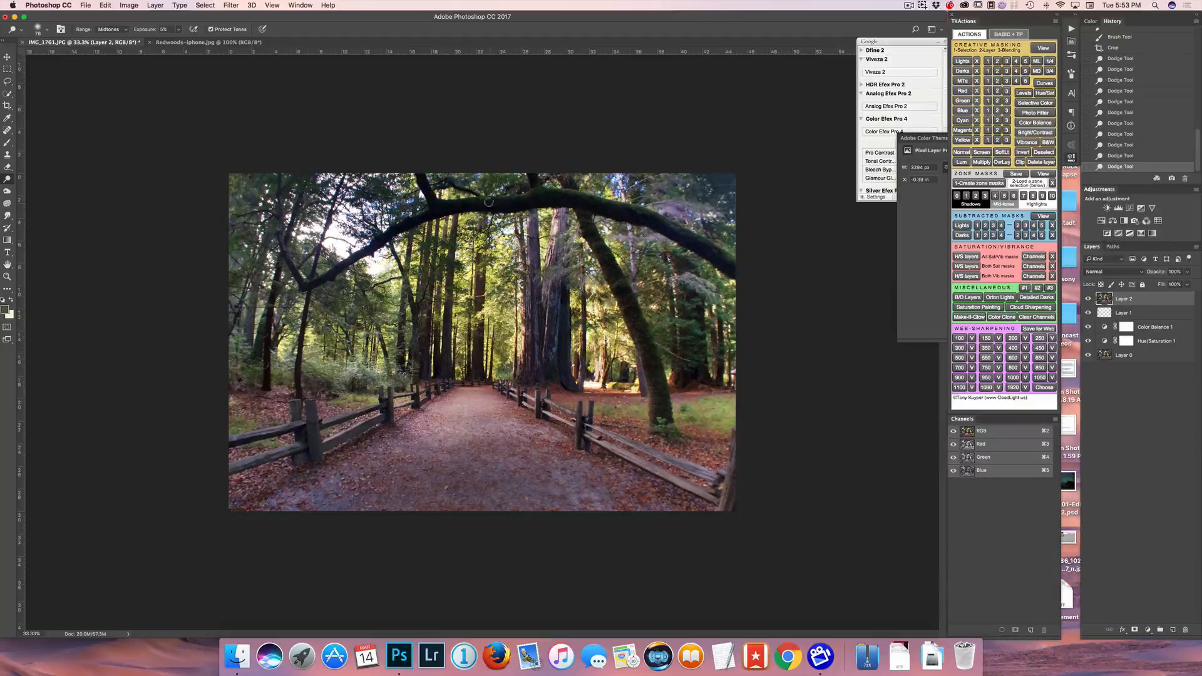
left_click_drag(585, 197, 522, 203)
left_click_drag(331, 398, 344, 399, "ctrl+alt")
left_click(420, 403)
- Darken the photo's lower, upper and left edges with a large Burn brush on Midtones at 3% exposure
left_click(8, 190)
left_click_drag(522, 430, 544, 430, "ctrl+alt")
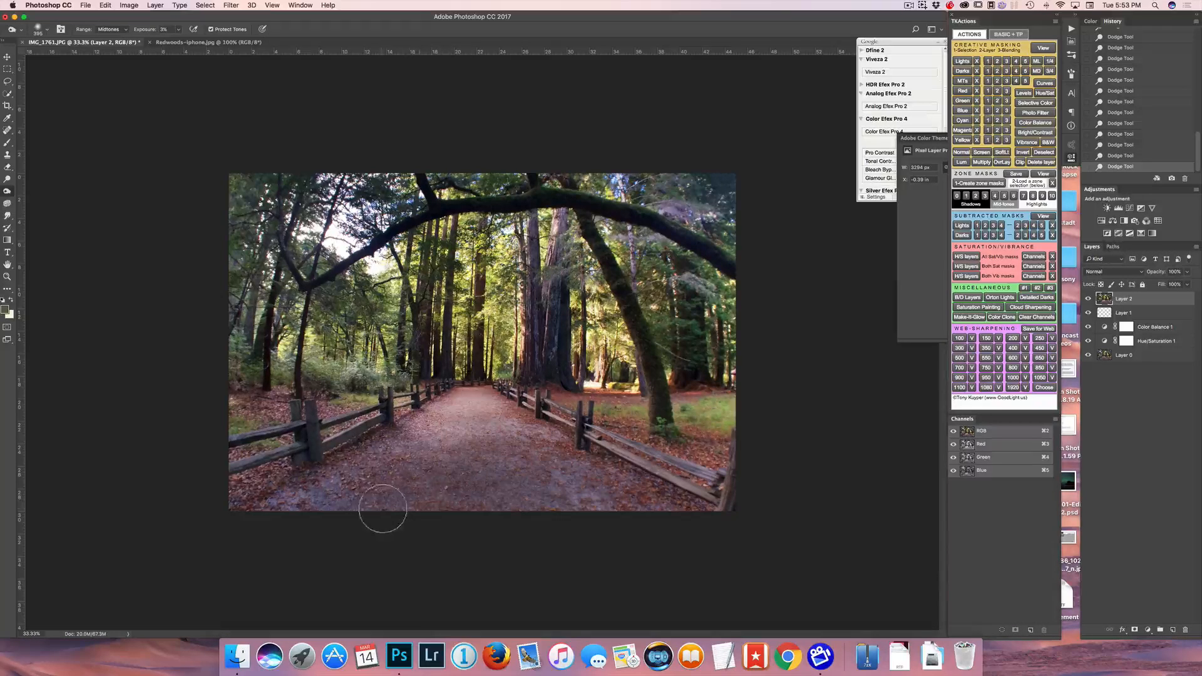
mouse_move(523, 511)
left_mouse_down()
mouse_move(655, 524)
mouse_move(521, 475)
mouse_move(316, 486)
mouse_move(474, 489)
left_mouse_up()
mouse_move(692, 177)
left_mouse_down()
mouse_move(749, 253)
mouse_move(699, 164)
mouse_move(583, 180)
left_mouse_up()
mouse_move(271, 178)
left_mouse_down()
mouse_move(227, 204)
mouse_move(233, 244)
mouse_move(240, 182)
mouse_move(227, 285)
mouse_move(233, 179)
mouse_move(232, 270)
mouse_move(239, 239)
left_mouse_up()
left_click_drag(231, 148, 225, 340)
left_click_drag(310, 357, 275, 358)
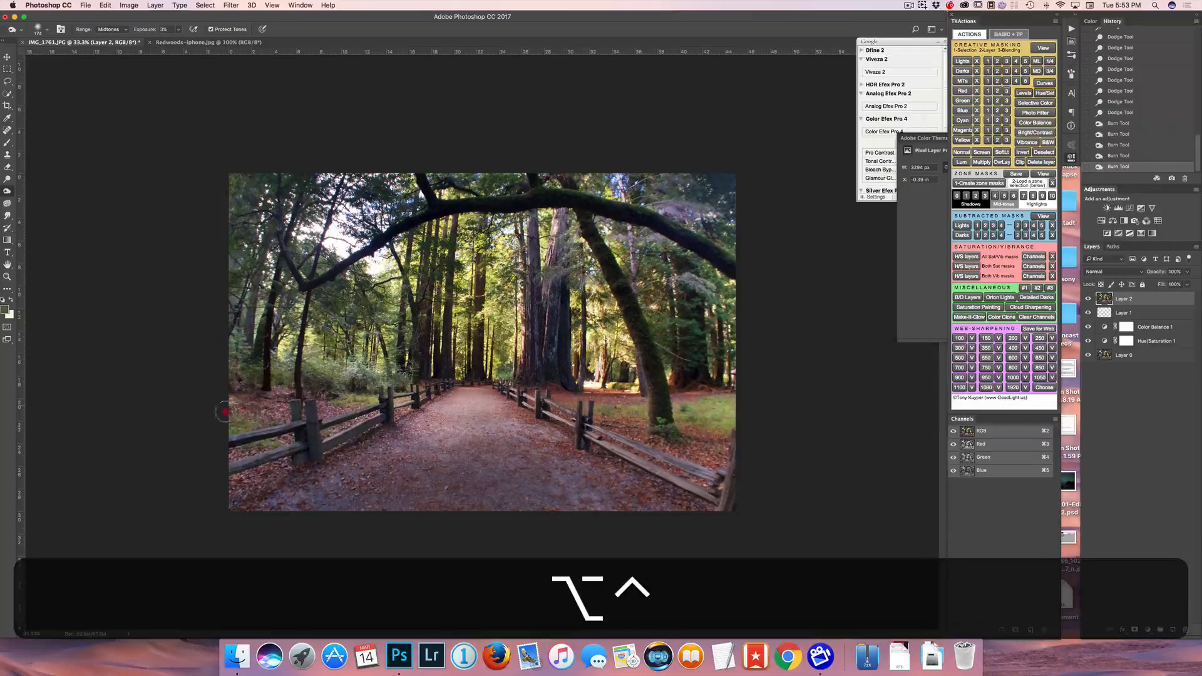
- Burn the ground and bushes along the left fence, both path edges and the lower corner using smaller brush sizes
mouse_move(225, 412)
left_mouse_down()
mouse_move(212, 432)
mouse_move(226, 395)
mouse_move(231, 410)
left_mouse_up()
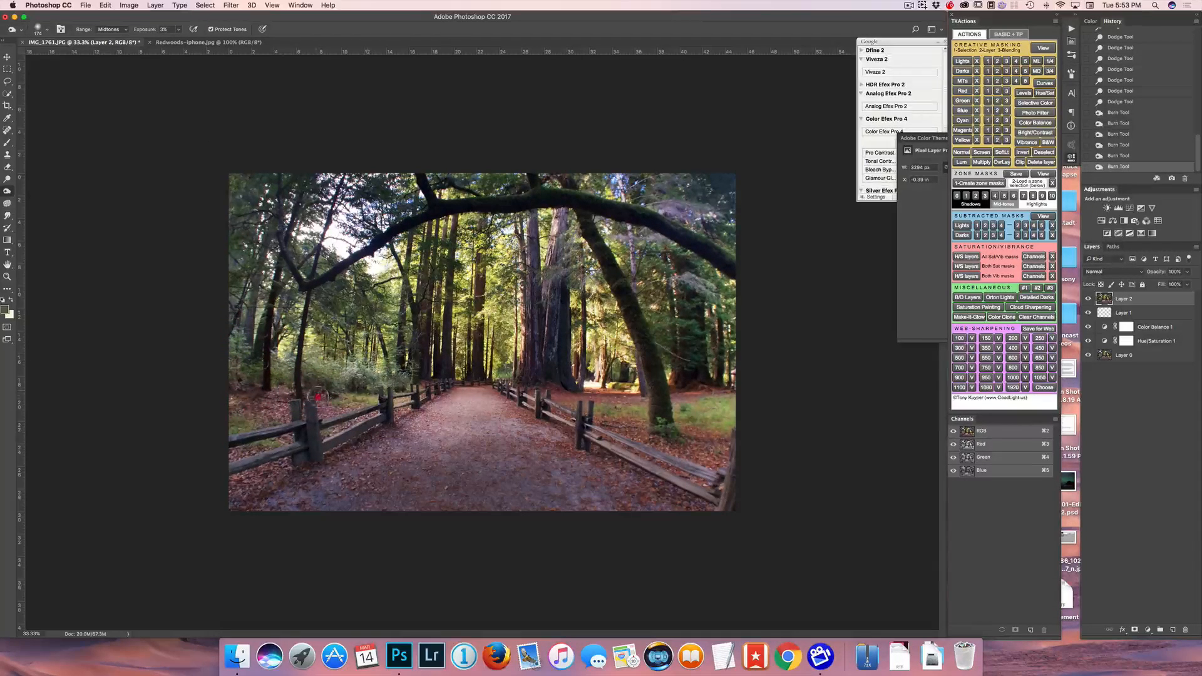
left_click_drag(318, 398, 353, 389)
left_click_drag(352, 388, 333, 389)
mouse_move(332, 388)
left_mouse_down()
mouse_move(321, 383)
mouse_move(414, 388)
left_mouse_up()
left_click_drag(489, 391, 507, 399)
left_click(418, 409)
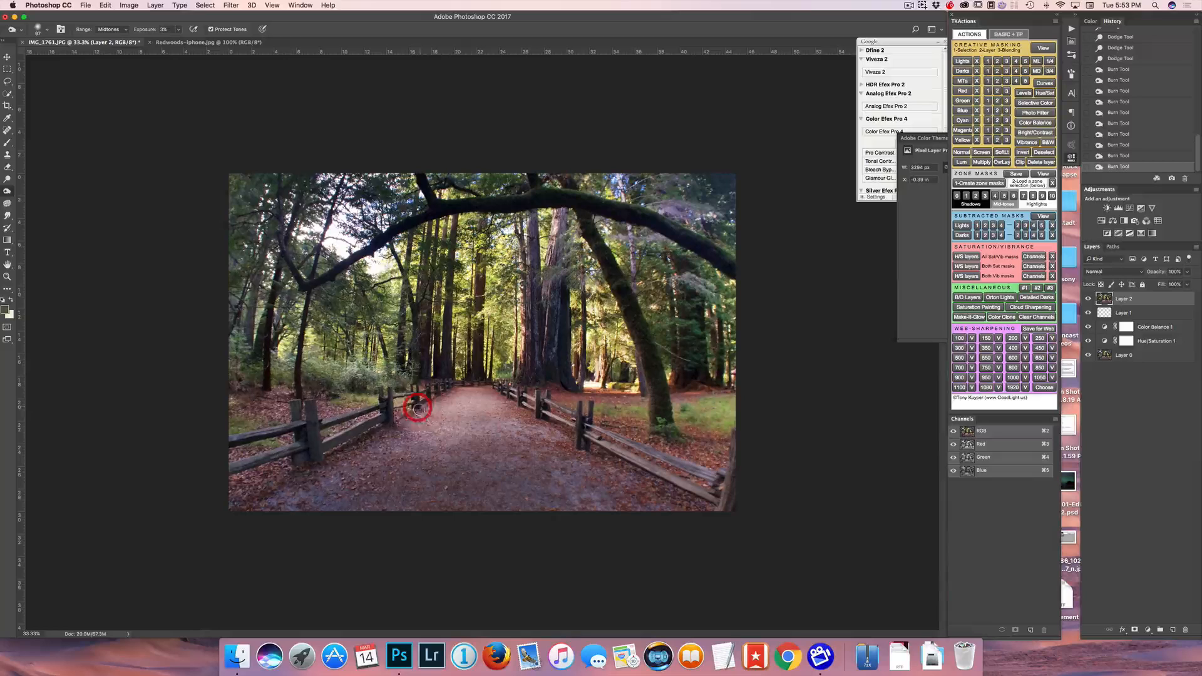
mouse_move(419, 409)
left_mouse_down()
mouse_move(379, 436)
mouse_move(395, 437)
left_mouse_up()
left_click(349, 460)
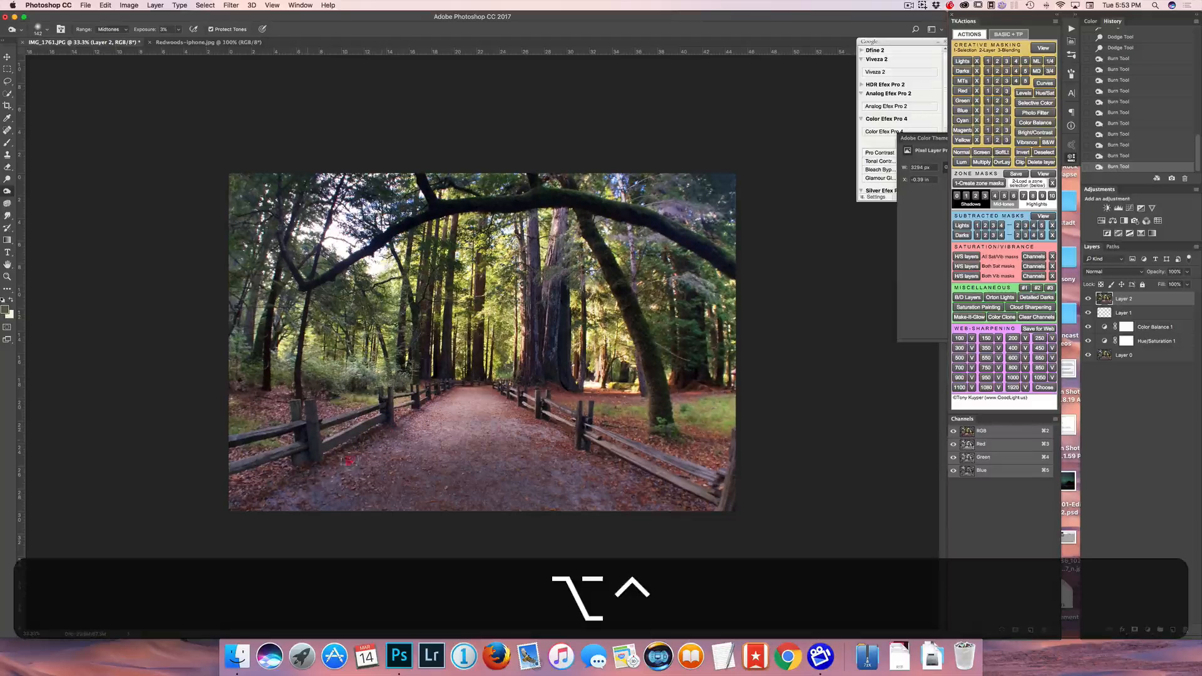
left_click(217, 505)
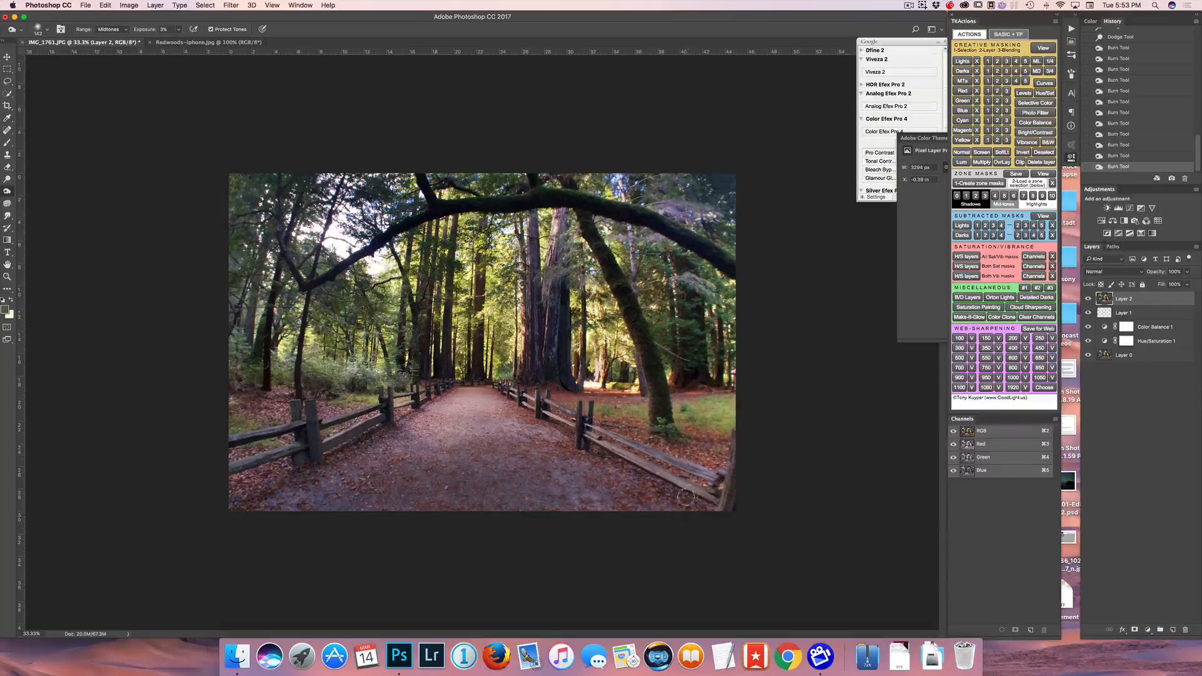
left_click(555, 430)
- Toggle the merged layer's visibility repeatedly to compare the photo before and after dodging and burning
left_click(1089, 300)
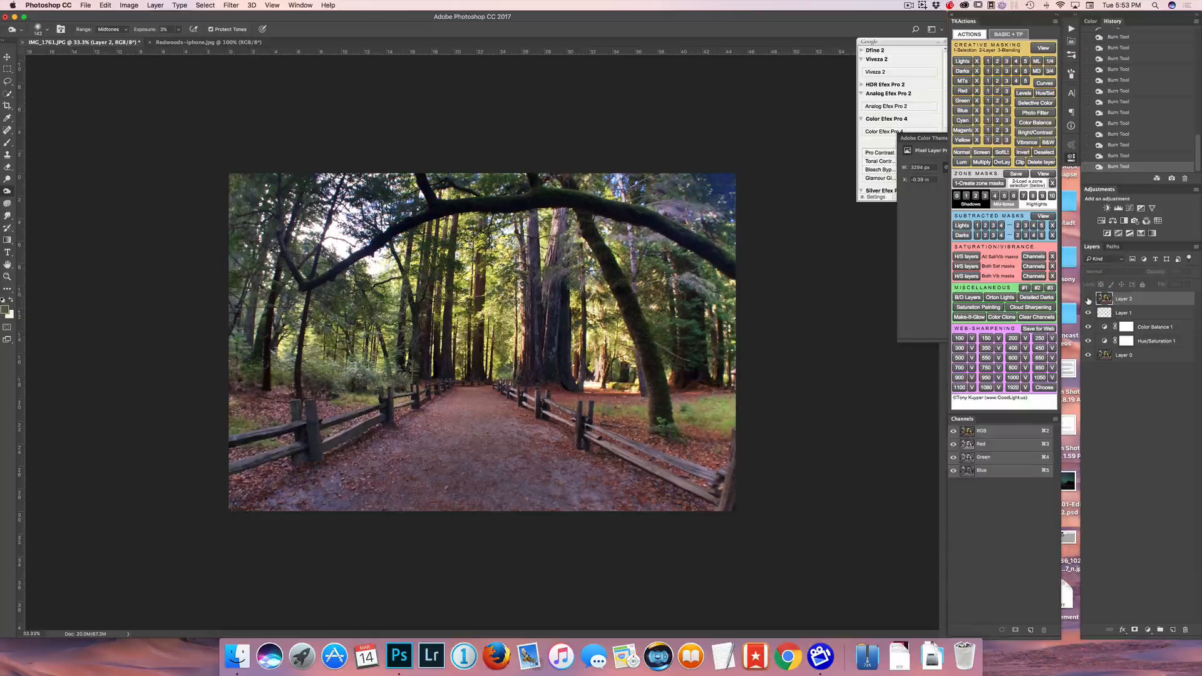
left_click(1088, 300)
left_click(1088, 300)
left_click(1088, 300)
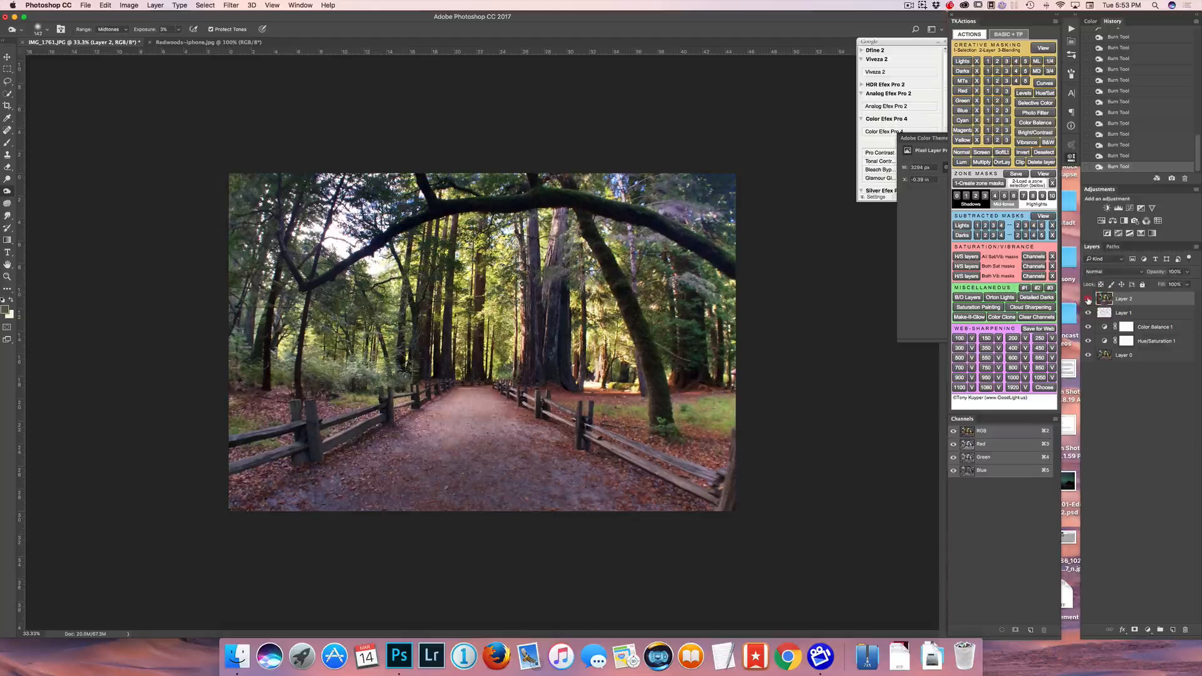
left_click(1088, 300)
left_click(1088, 300)
- Open the merged layer in Color Efex Pro 4 and choose the Sunlight filter
left_click(877, 59)
left_click(879, 77)
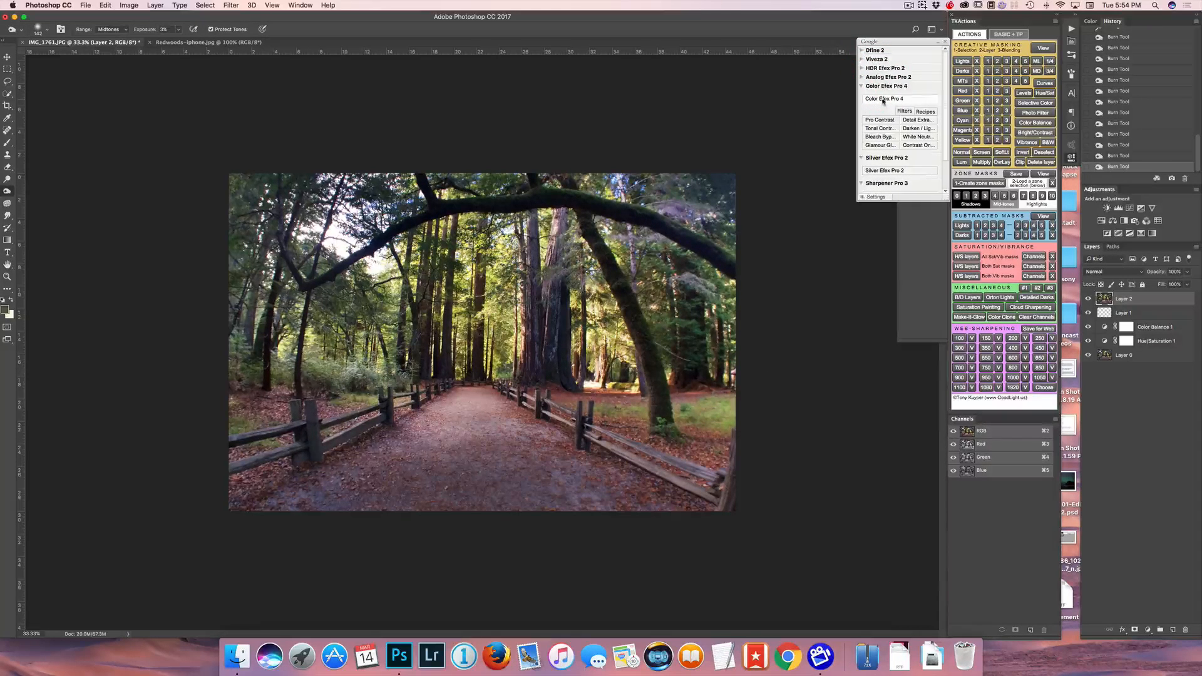
left_click(884, 98)
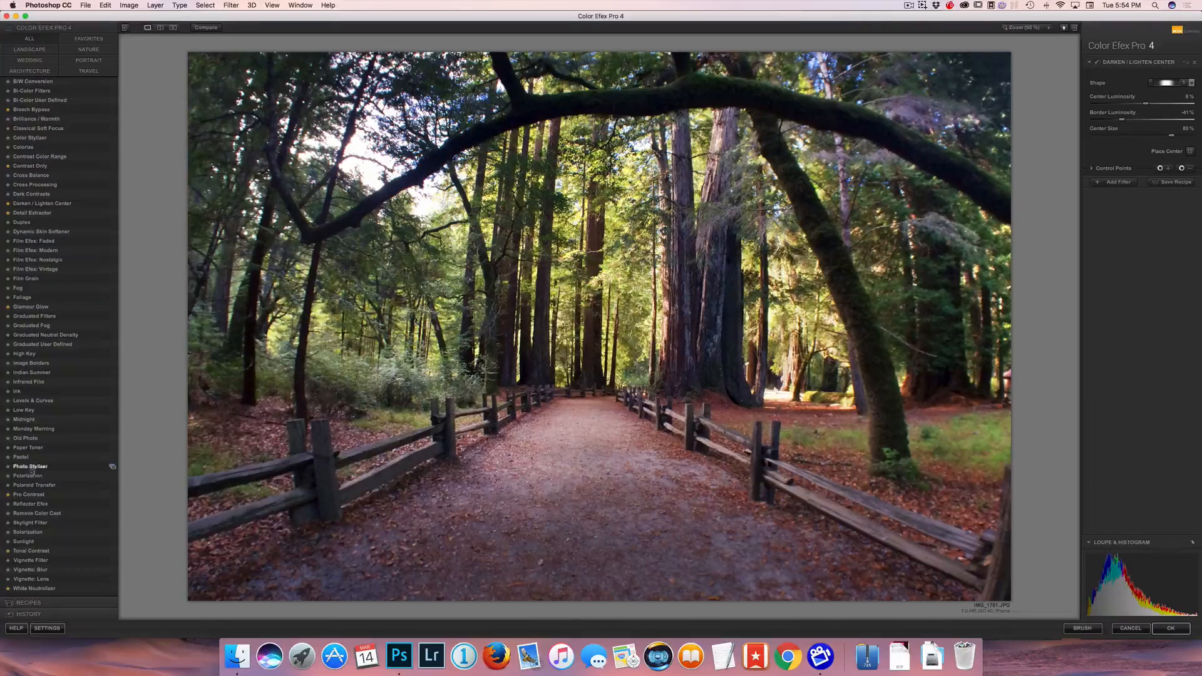
left_click(57, 542)
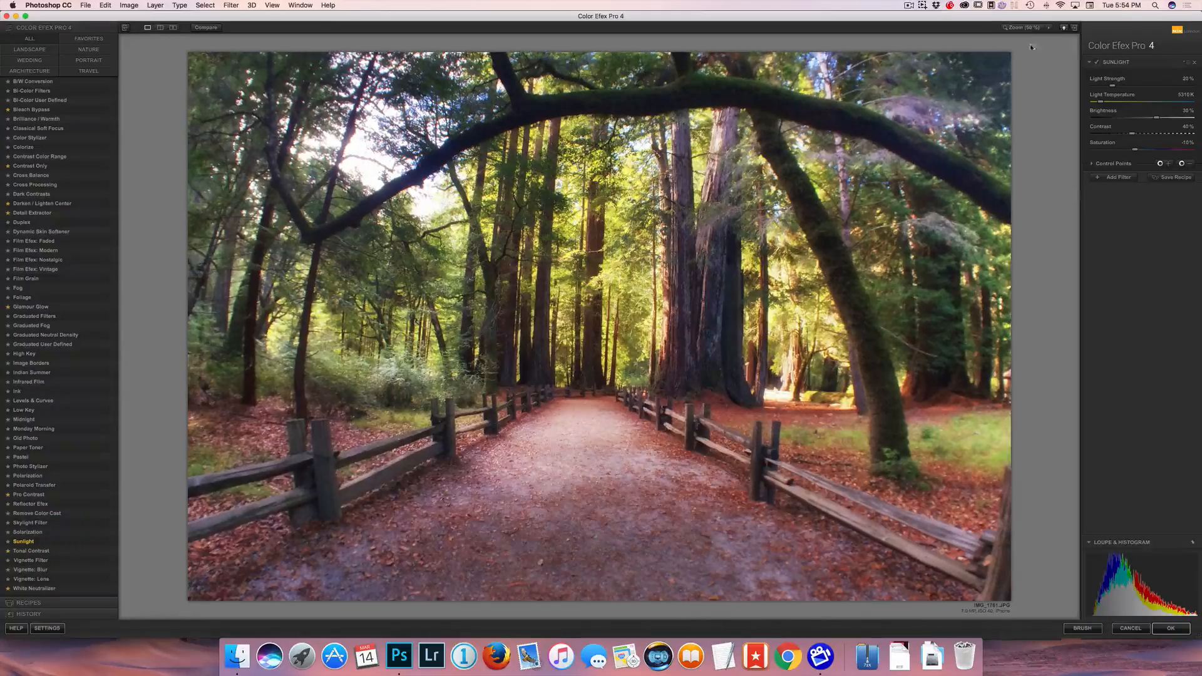
- Set the Sunlight filter's Light Strength to 10% and Brightness to 9%, and expand its control point settings
left_click(1028, 39)
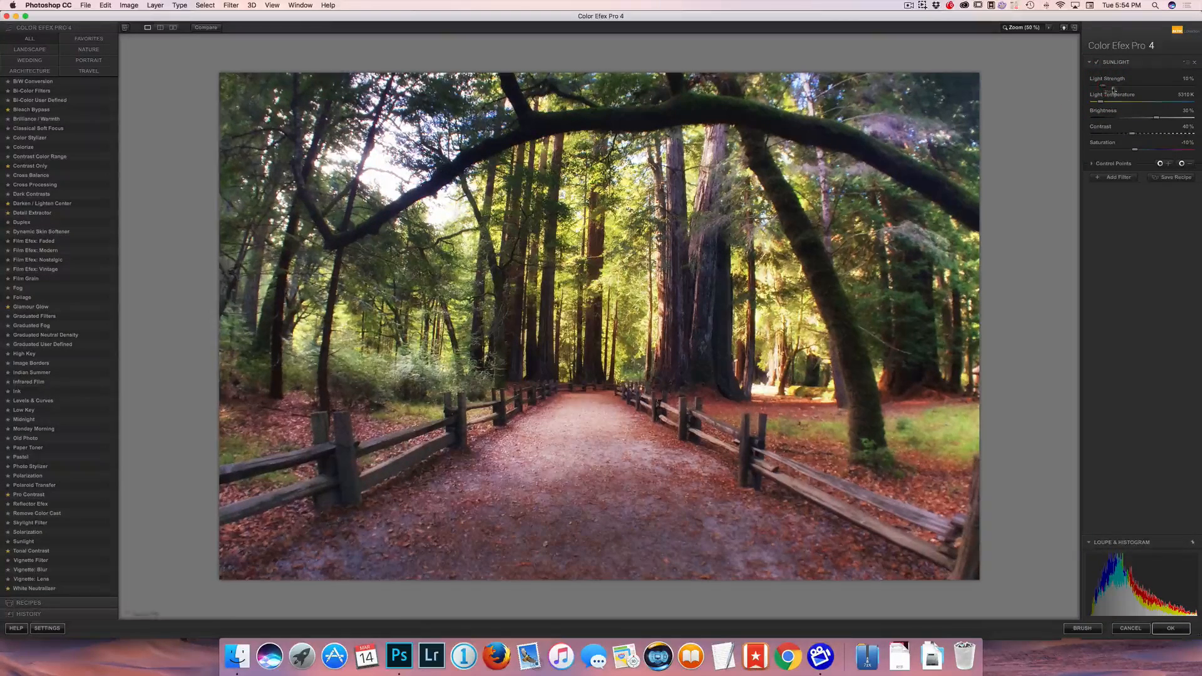
left_click_drag(1147, 121, 1148, 120)
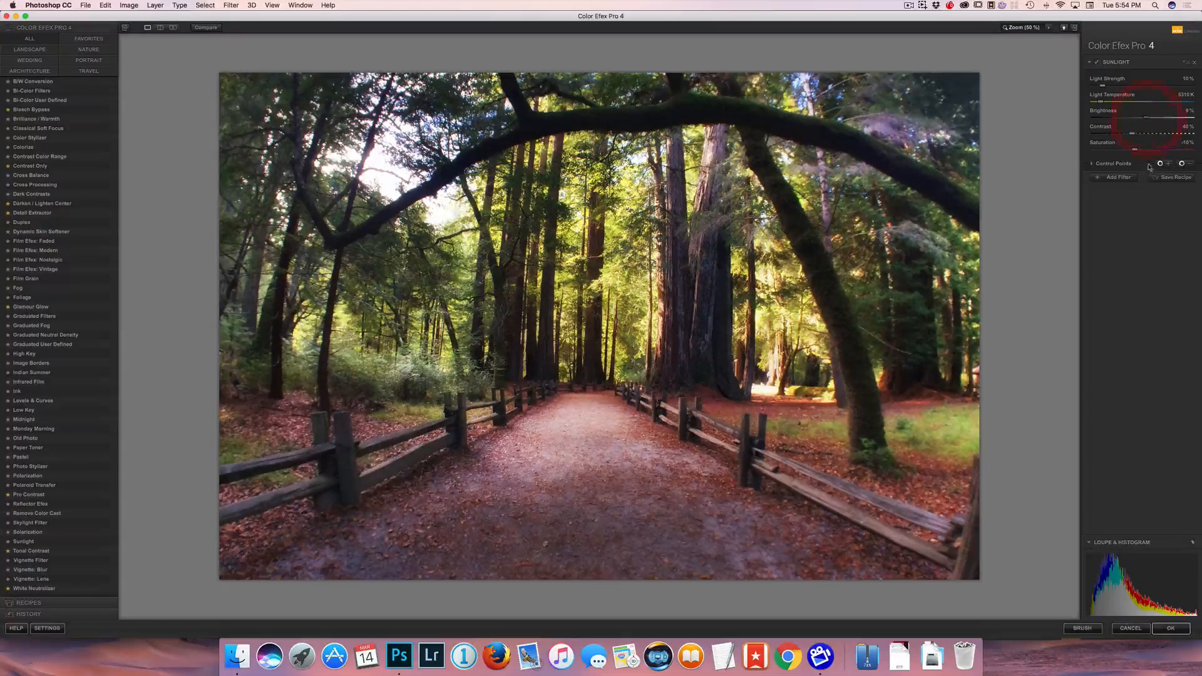
left_click(1129, 165)
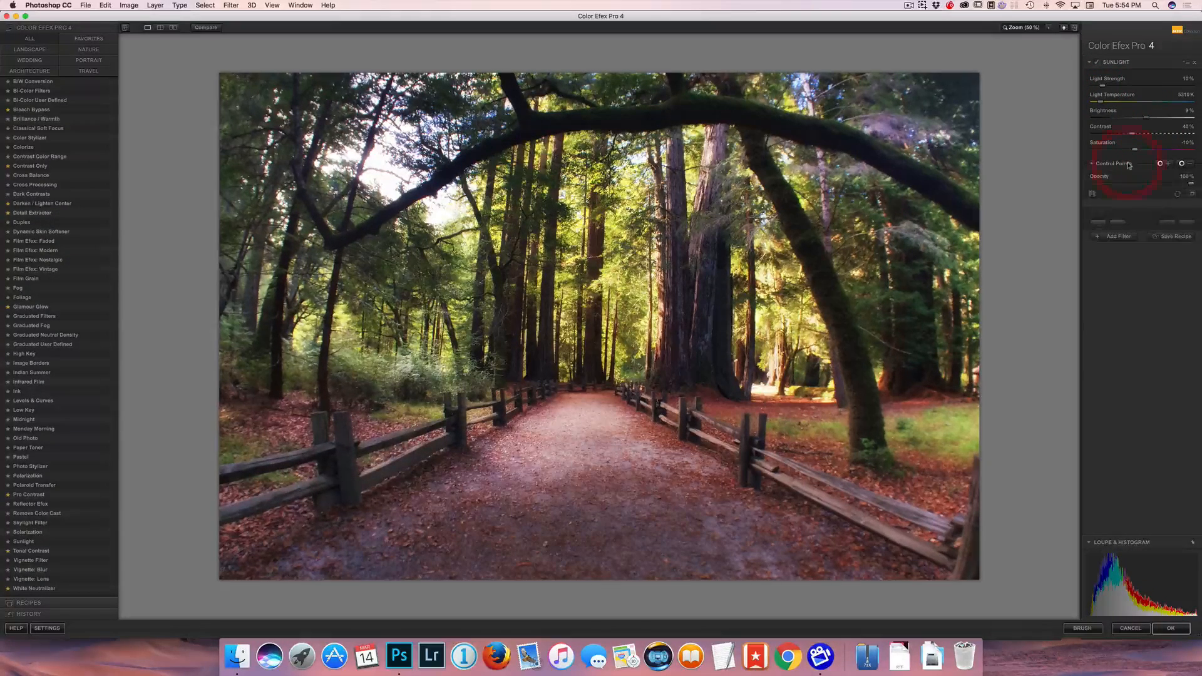
- Compare the photo with and without the Sunlight filter and reduce the filter's opacity to about 60%
left_click(1097, 63)
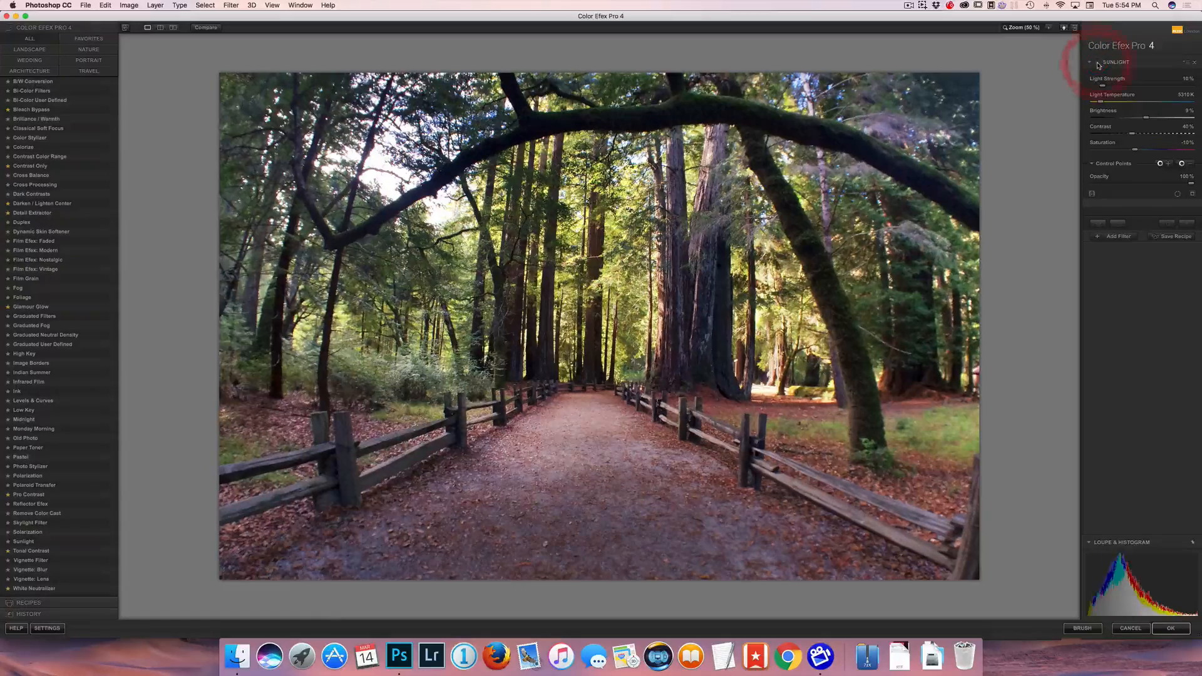
left_click(1097, 62)
left_click(1097, 63)
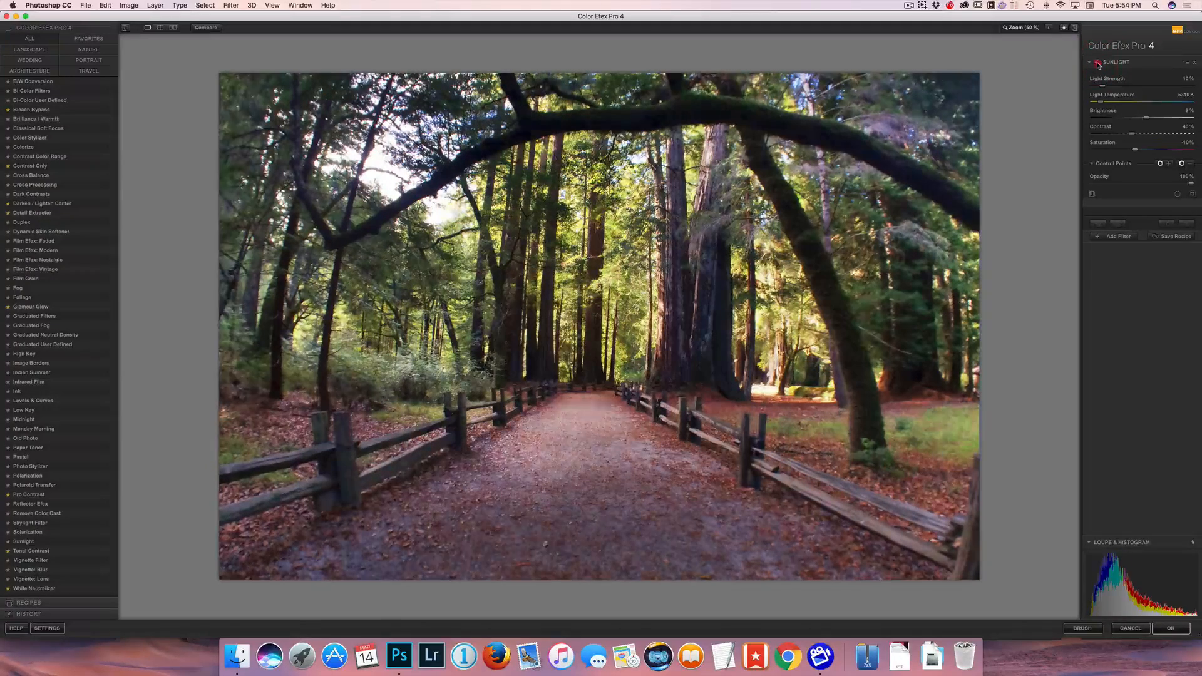
left_click(1097, 63)
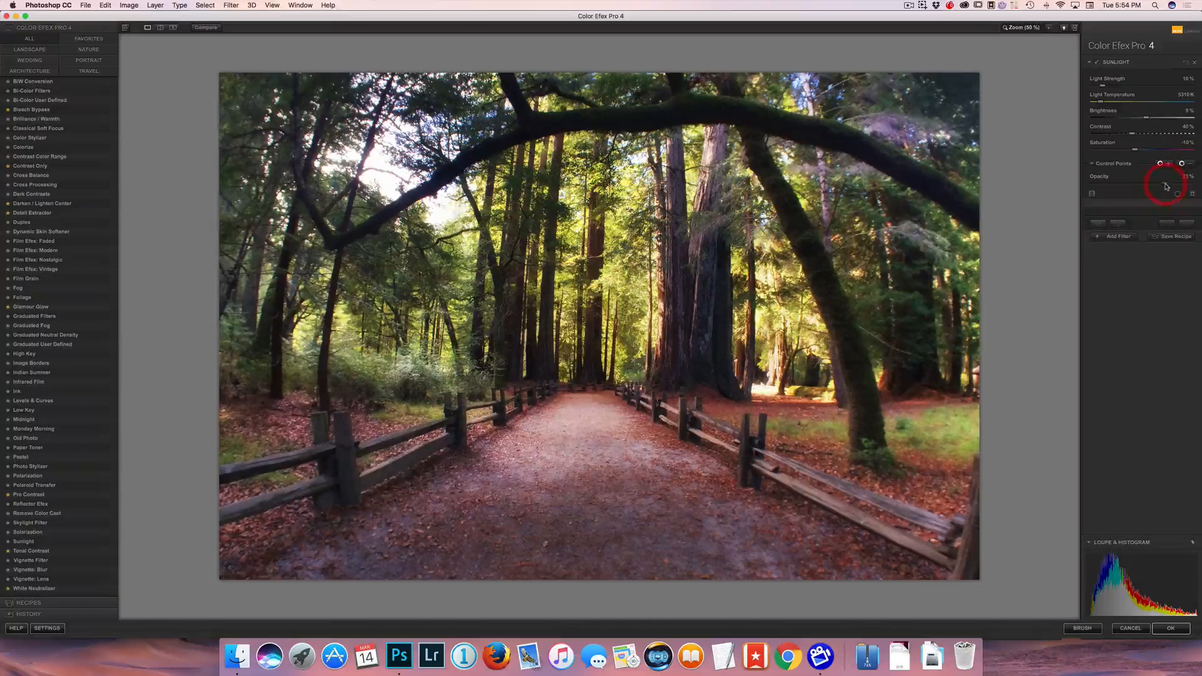
left_click_drag(1159, 186, 1158, 186)
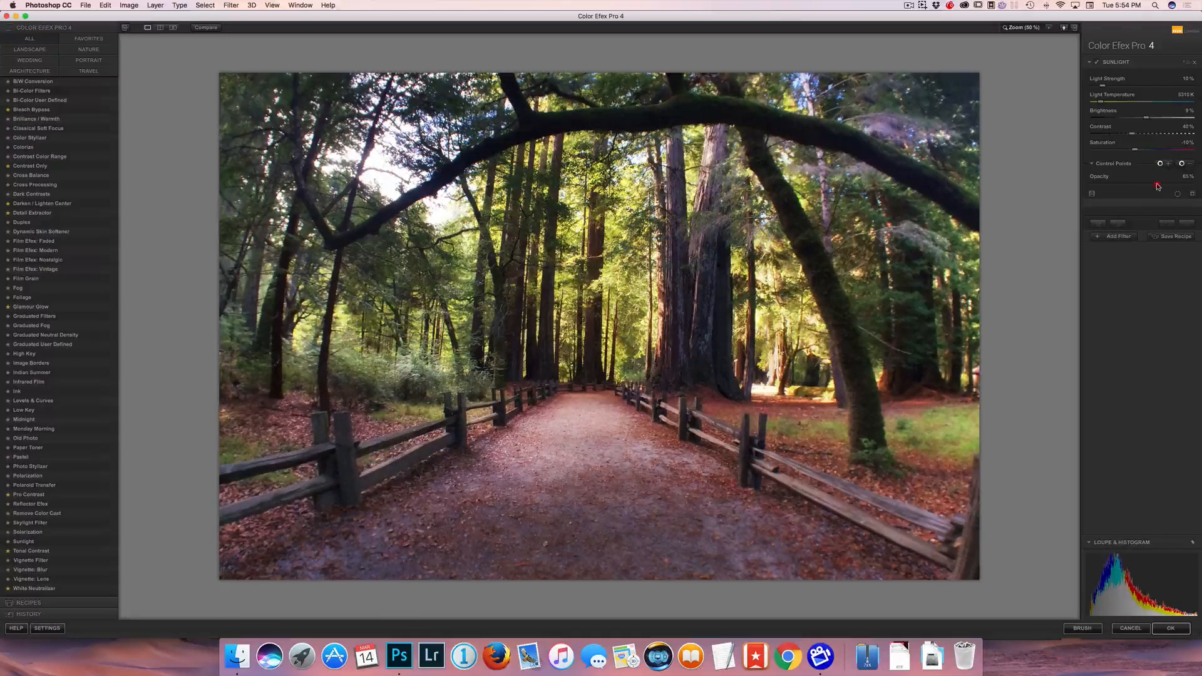
left_click(1102, 63)
left_click(1102, 63)
left_click(1152, 185)
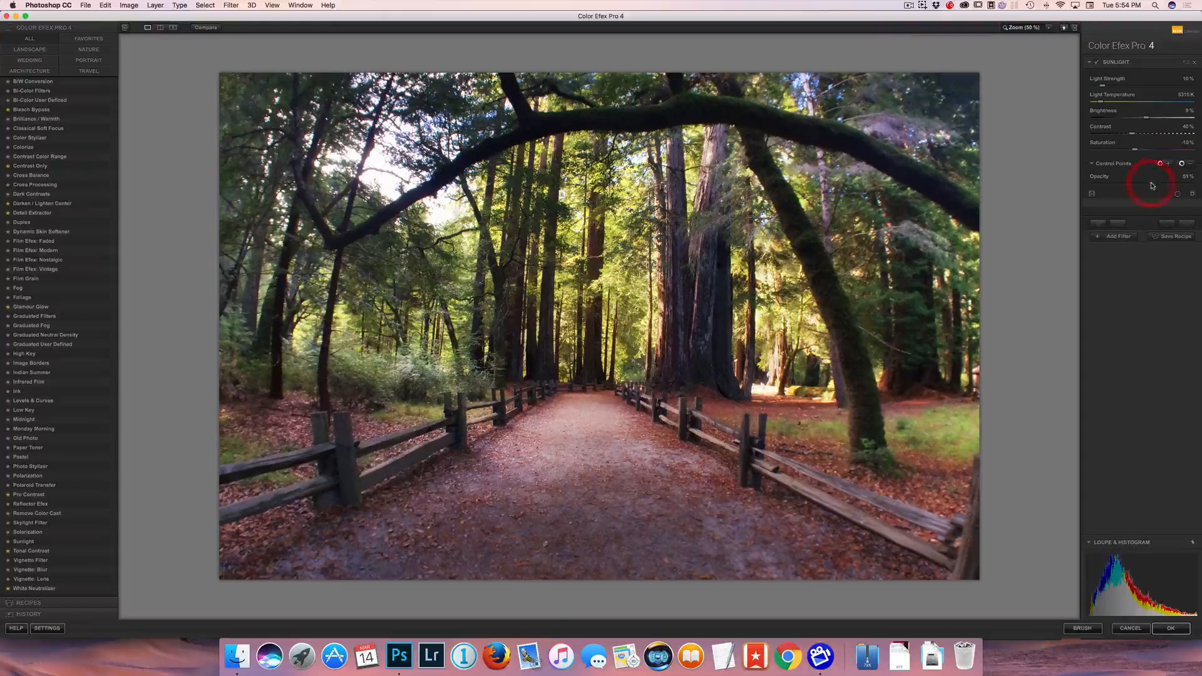
- Add a Contrast Only filter with Contrast Only at 0% and Soft Contrast at 20%, and check its effect
left_click(1116, 236)
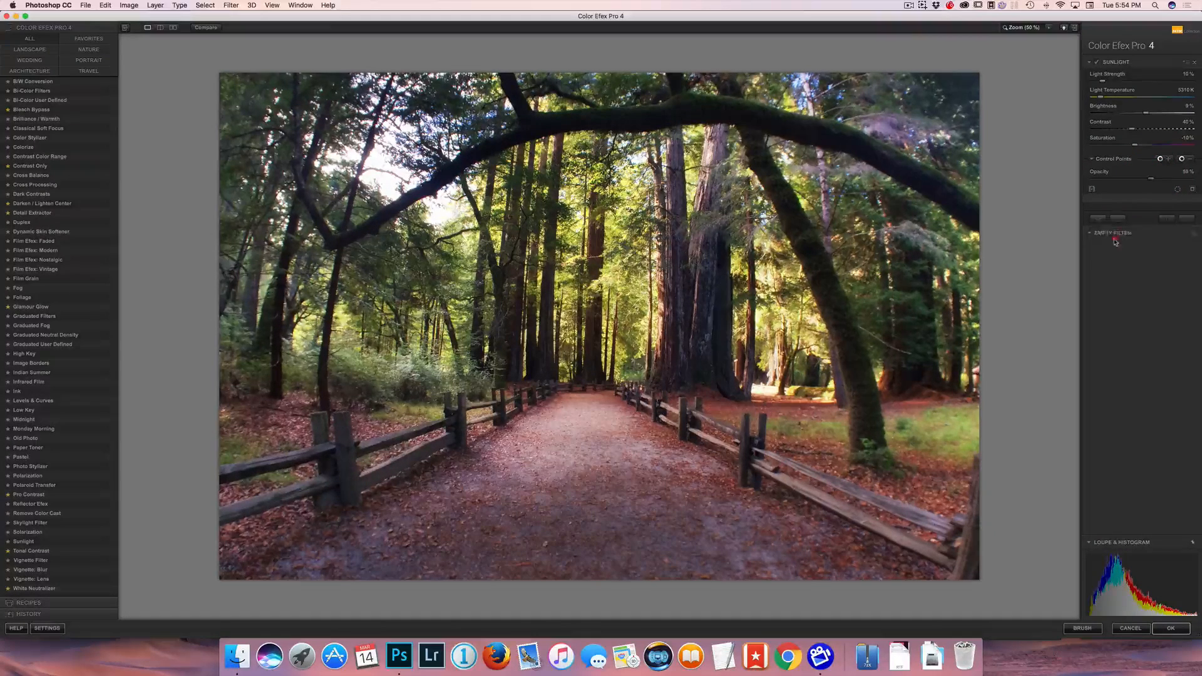
left_click(30, 166)
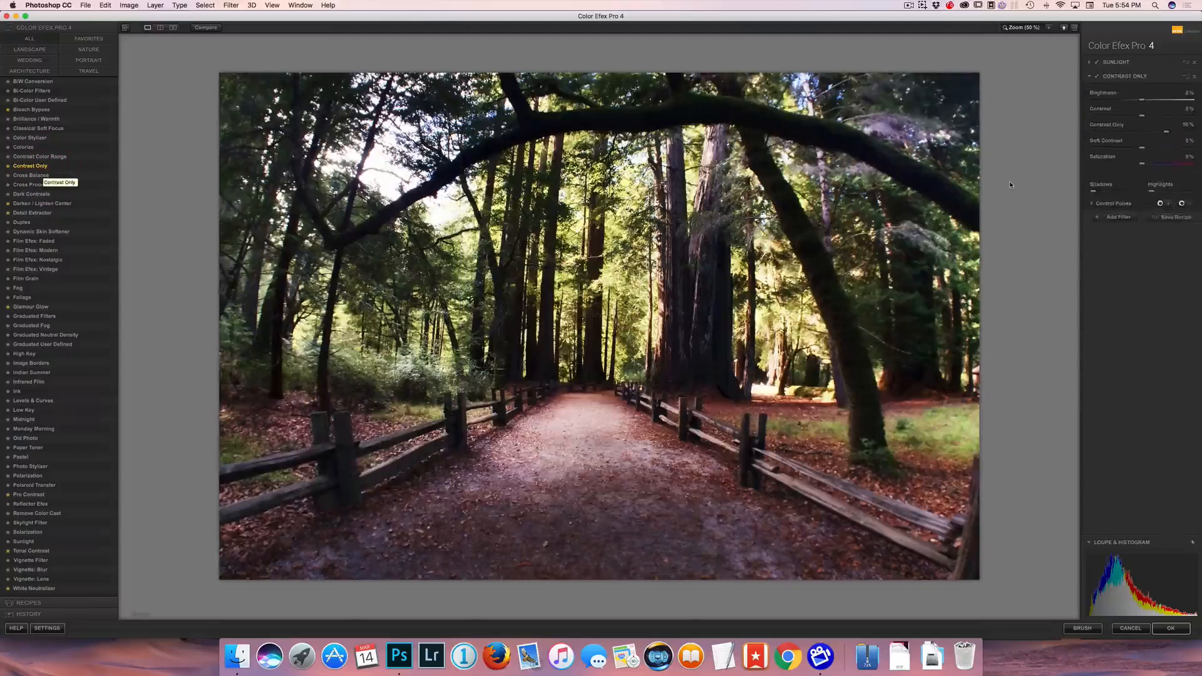
left_click(1141, 132)
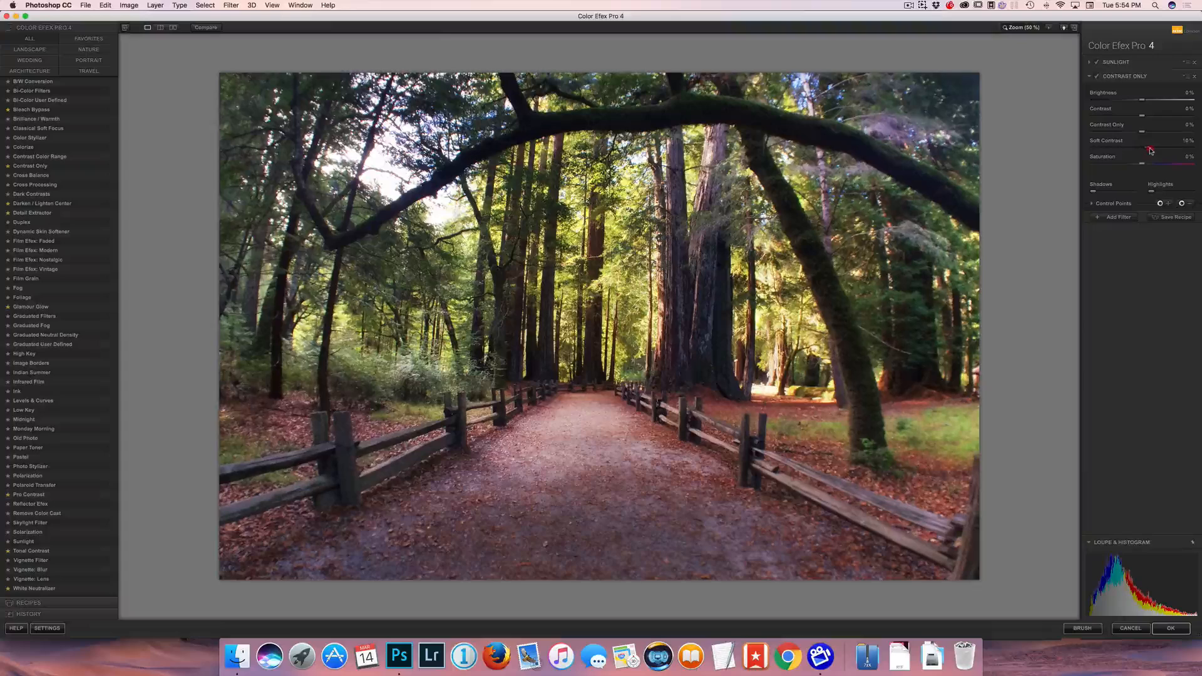
left_click_drag(1151, 150, 1151, 151)
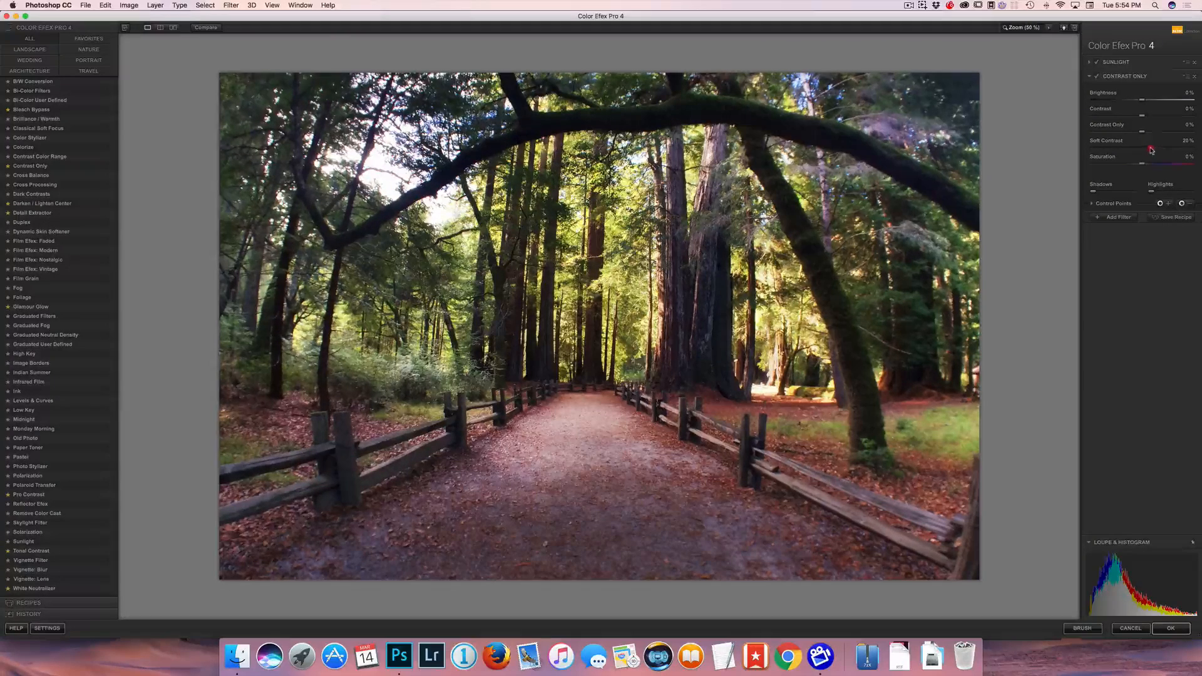
left_click(1099, 77)
- Add a Darken / Lighten Center filter with Center Luminosity 7%, Border Luminosity about -29% and Center Size 78%, and compare its effect
left_click(1118, 217)
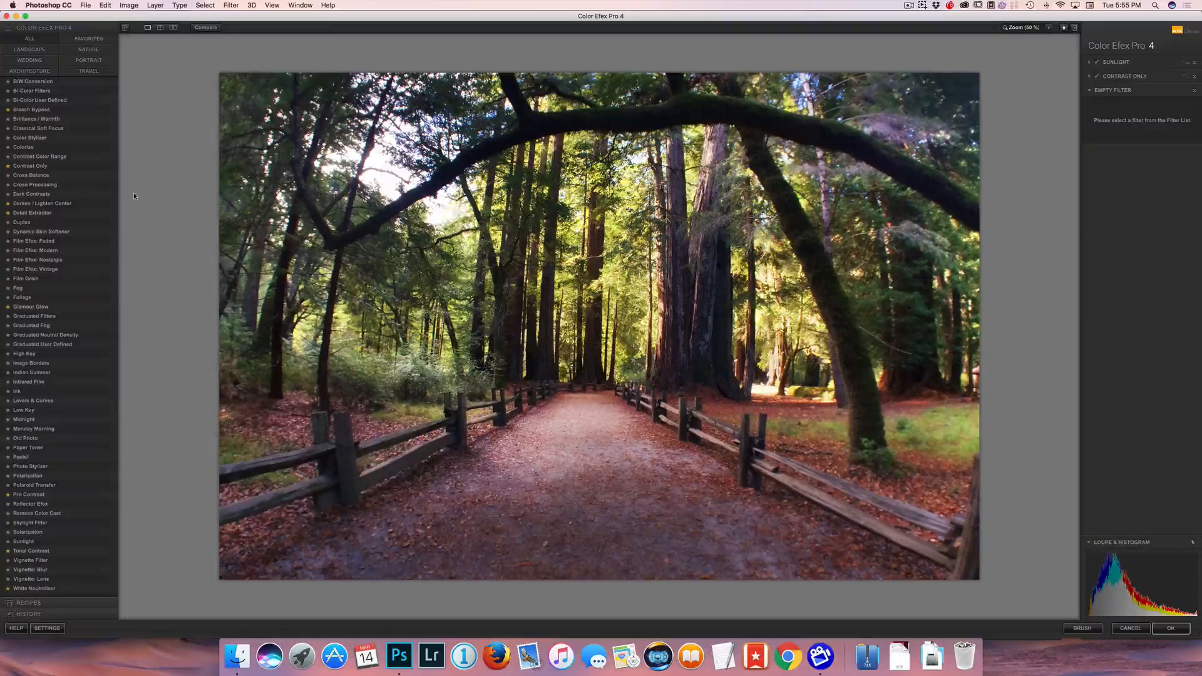
left_click(63, 204)
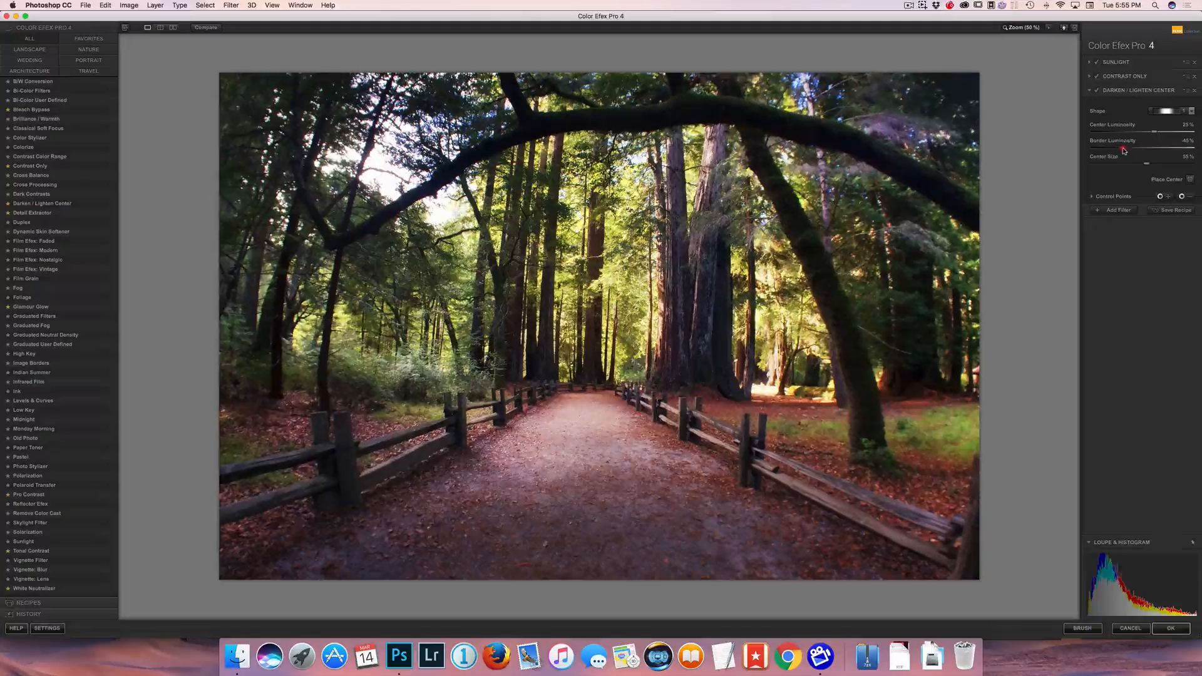
mouse_move(1128, 149)
left_mouse_down()
mouse_move(1070, 159)
mouse_move(1129, 150)
left_mouse_up()
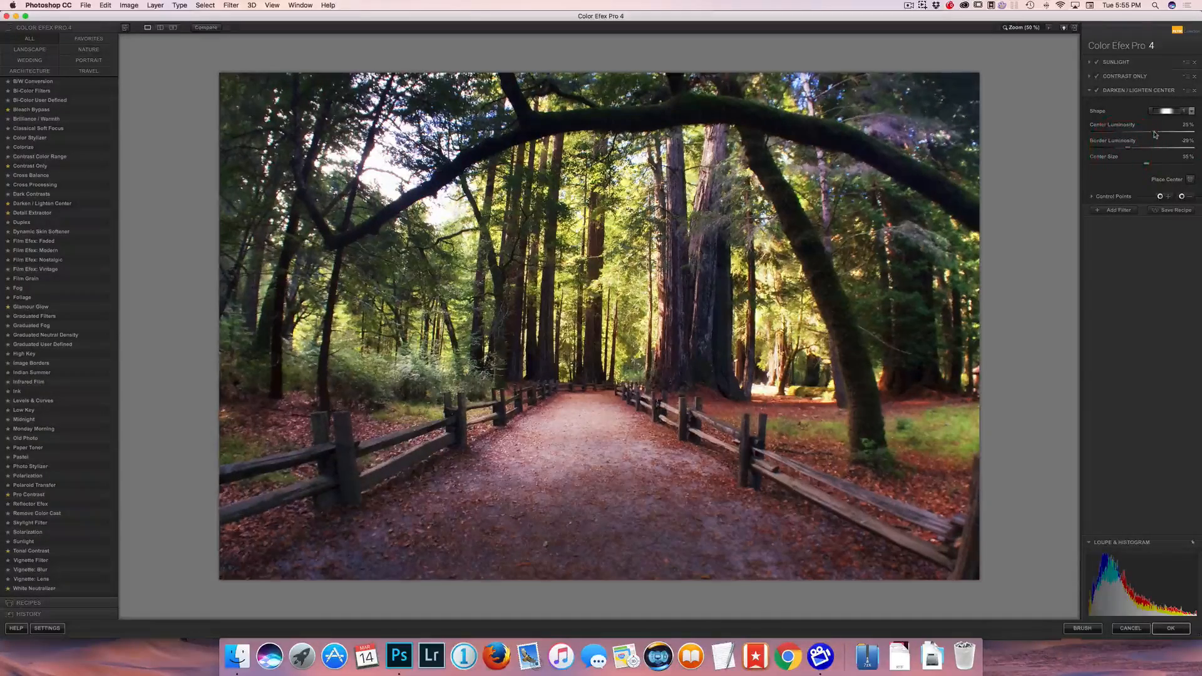
left_click_drag(1130, 133, 1170, 165)
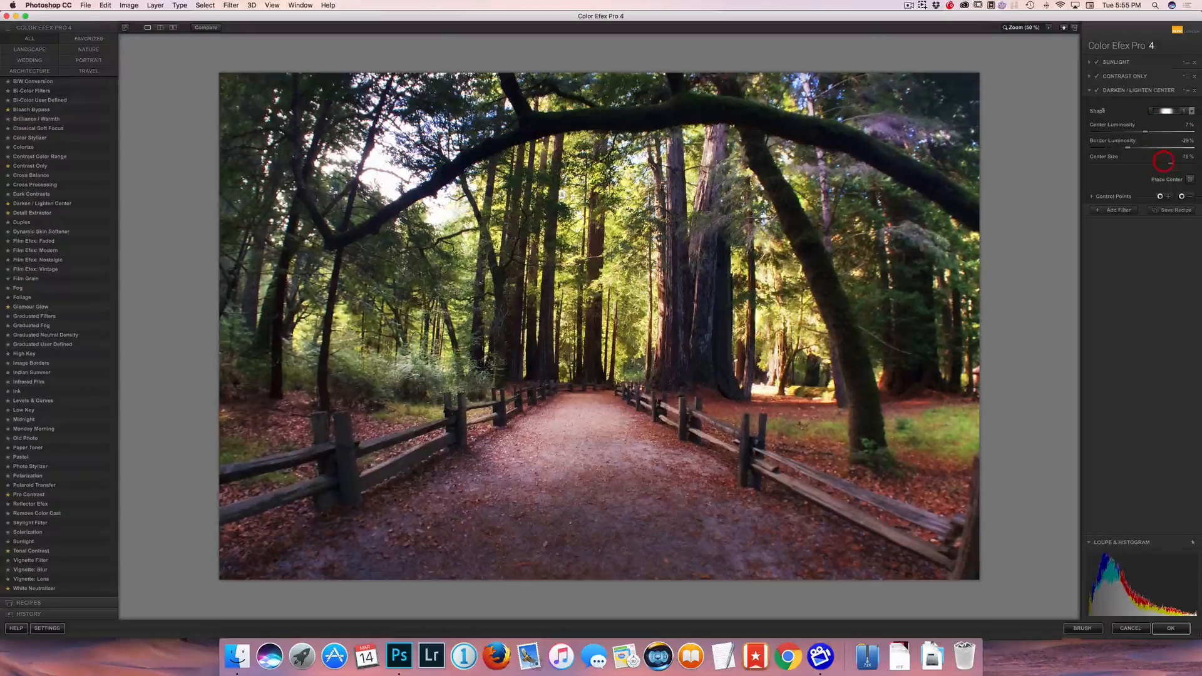
left_click(1095, 92)
left_click(1095, 91)
left_click(1096, 92)
- Apply the stacked filters and toggle the Color Efex Pro 4 layer's visibility to compare before and after
left_click(1161, 631)
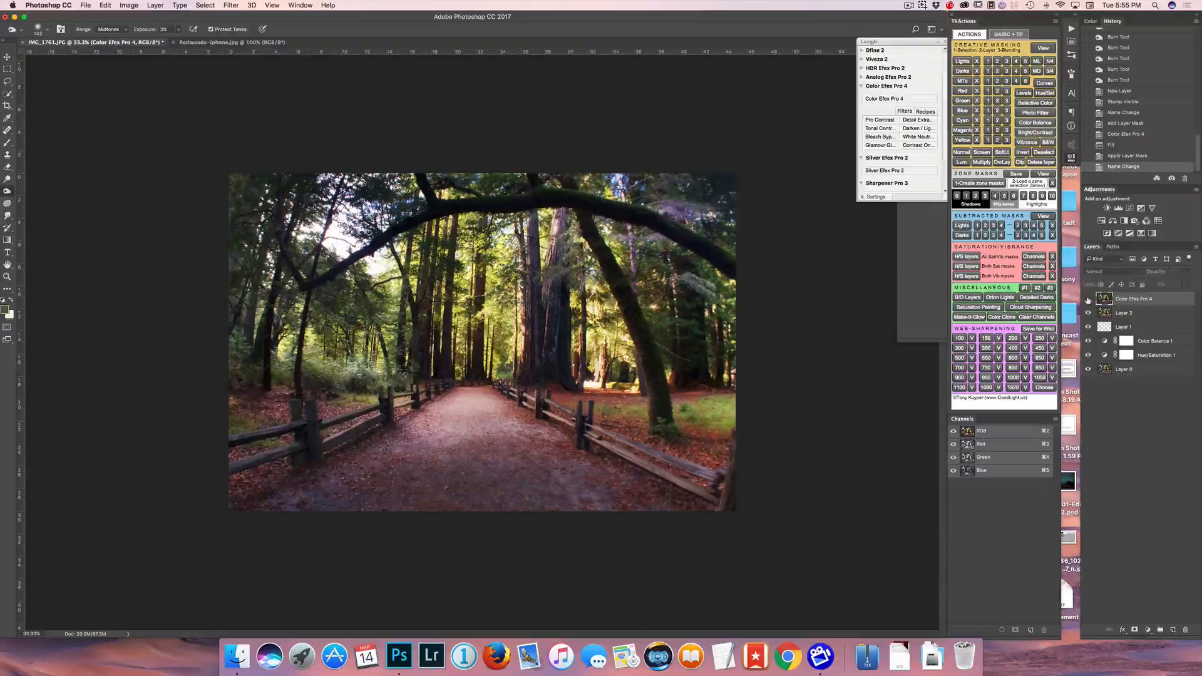
left_click(1087, 299)
left_click(1088, 300)
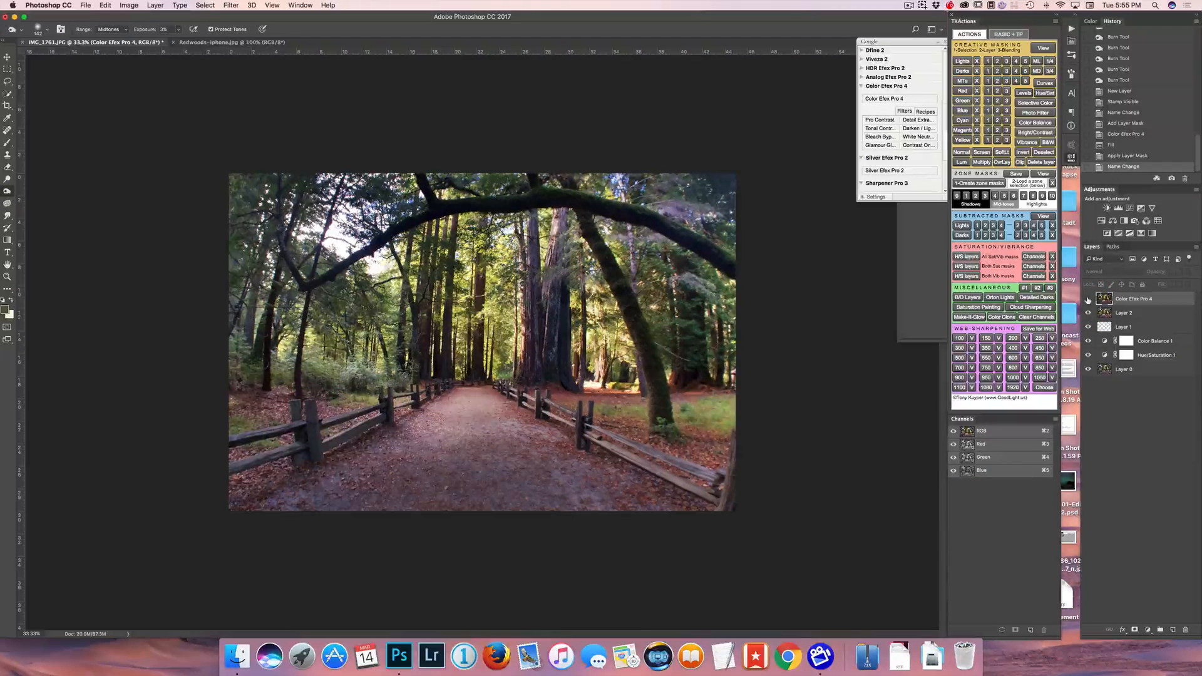
left_click(1087, 299)
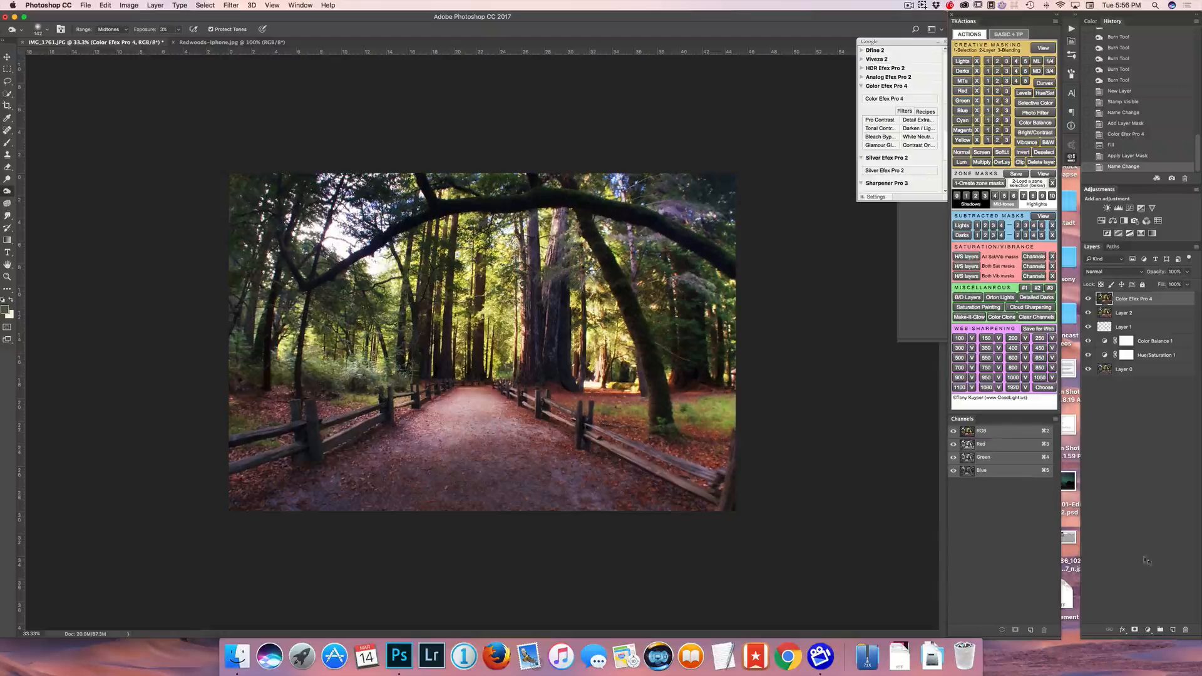
- Create a new layer above the Color Efex Pro 4 layer and set its blend mode to Overlay
left_click(1174, 631)
left_click(1109, 271)
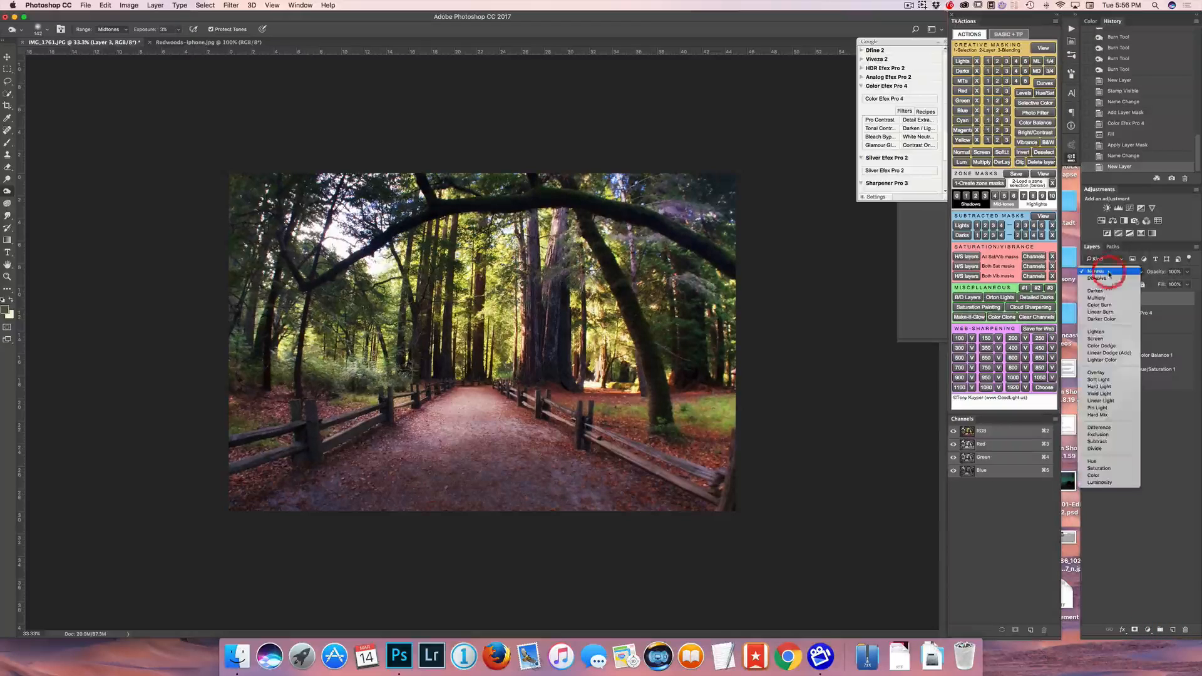
left_click(1106, 373)
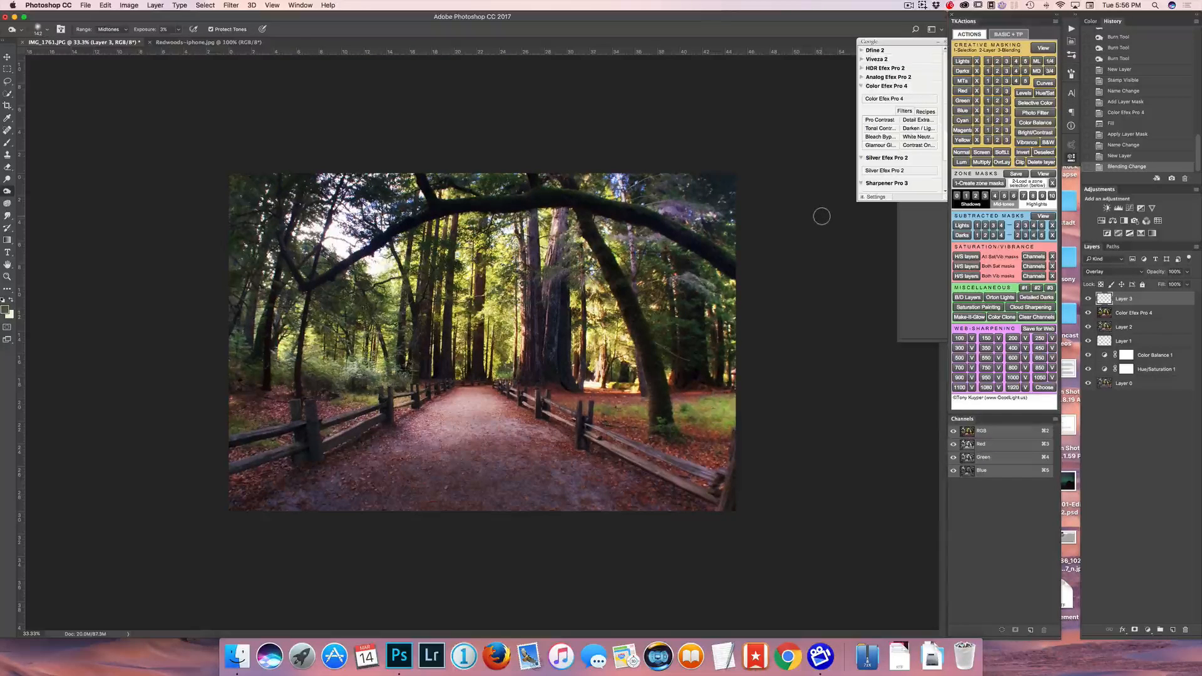
- Select the Gradient tool at 30% opacity and sample a light yellow-green from the sunlit foliage between the central trees
key("g")
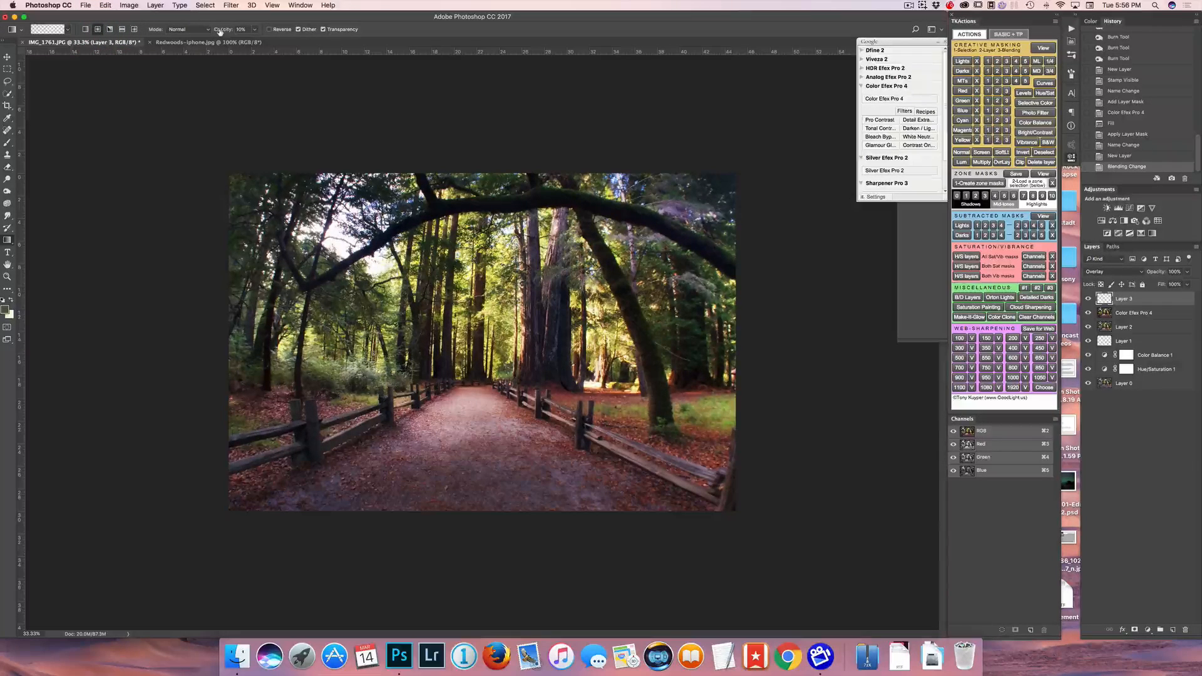
key("3")
key("alt")
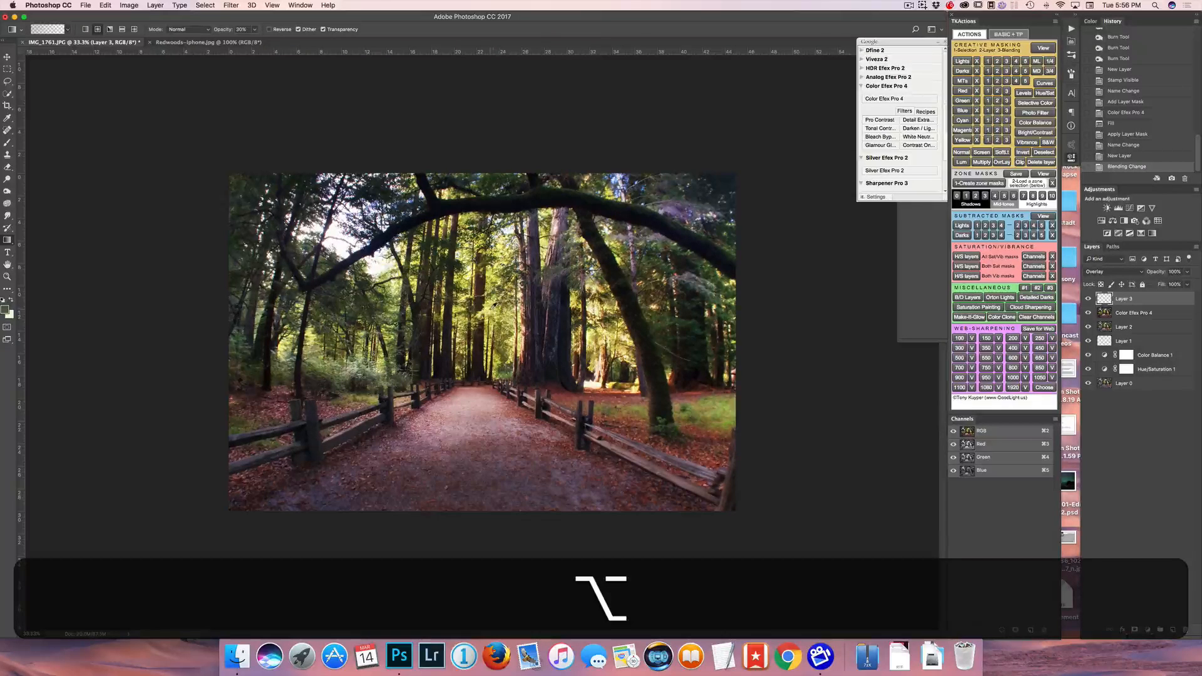
left_click(494, 307, "alt")
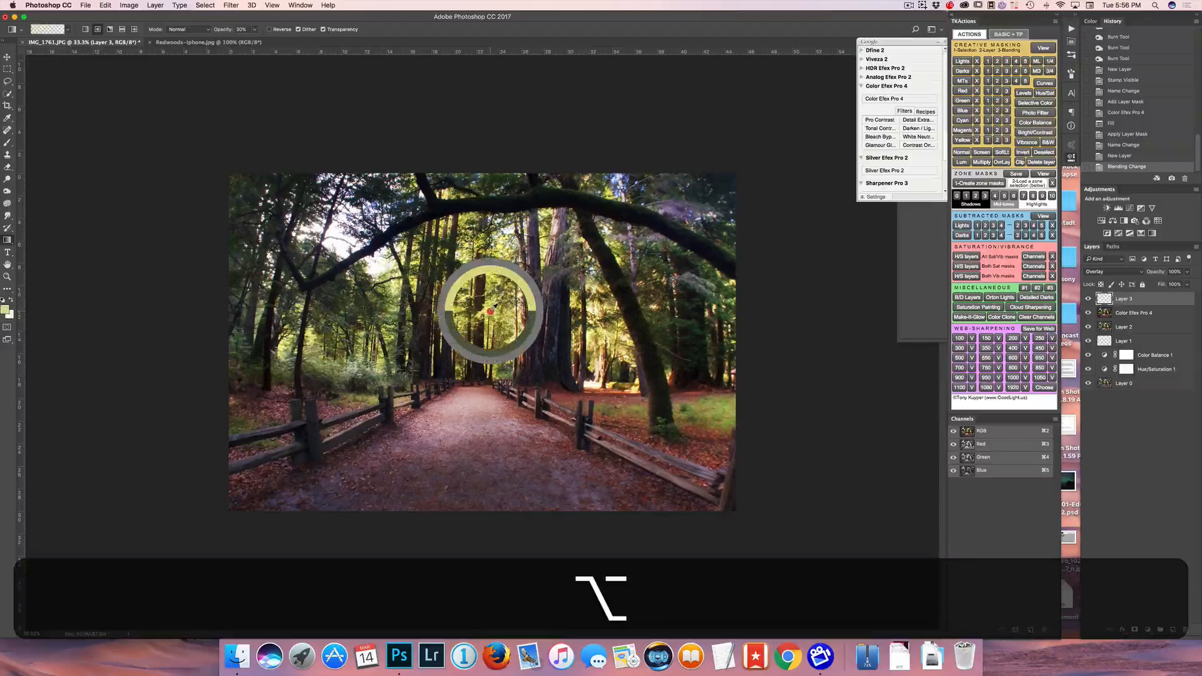
left_click_drag(490, 312, 493, 308)
- Change the foreground color to a slightly brighter light yellow in the color picker
left_click(7, 310)
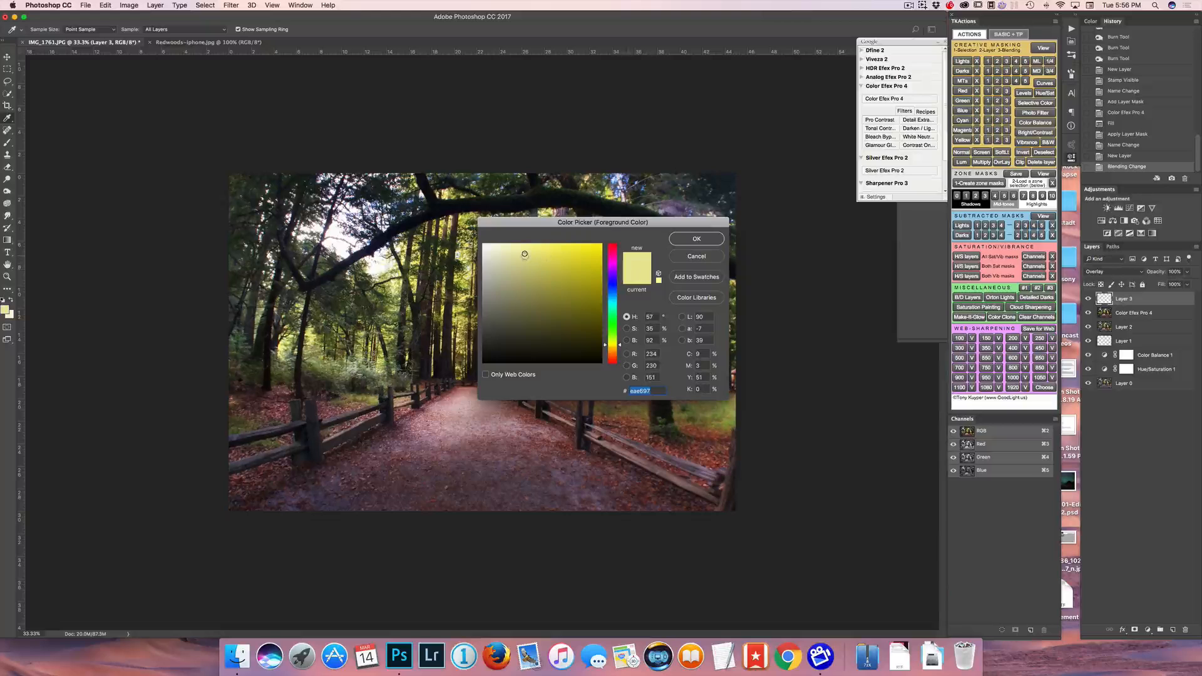
left_click(525, 253)
left_click_drag(526, 250, 528, 249)
left_click(527, 249)
left_click(696, 239)
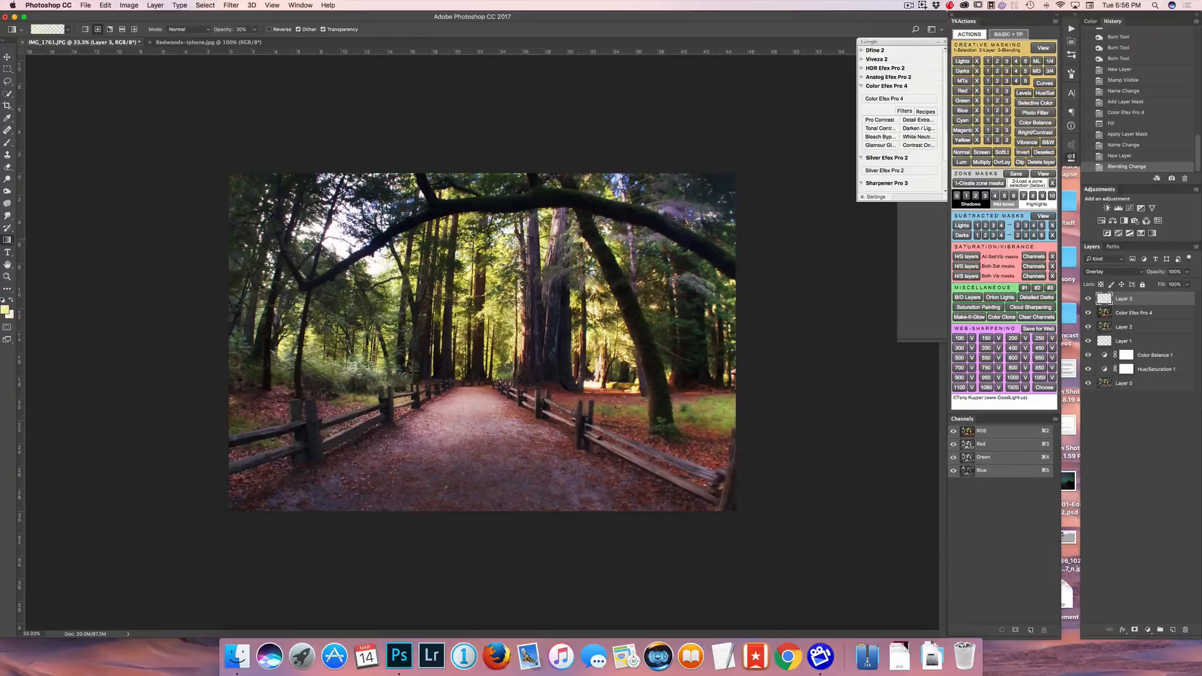
- Add a 30% radial gradient glow from the bright sky under the left branch and compare before and after
left_click_drag(346, 242, 411, 307)
key("super+z")
key("super+z")
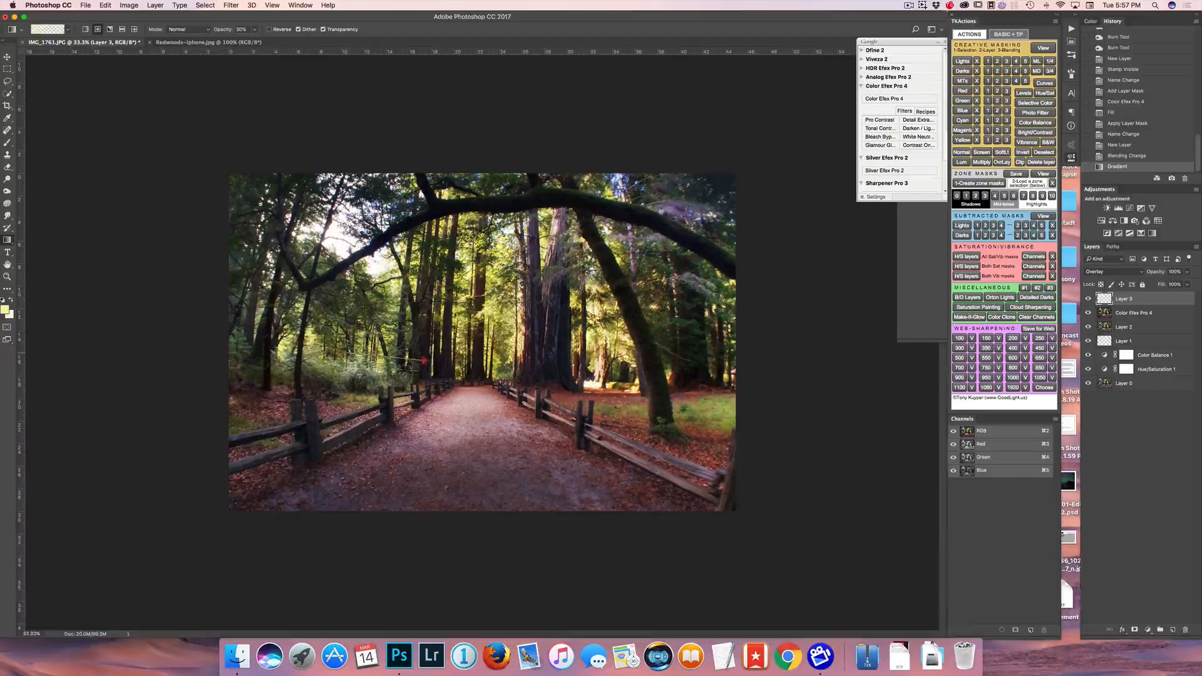
- Try a 30% gradient glow over the bushes behind the left fence, compare it, and undo it
left_click_drag(425, 361, 426, 361)
key("super+z")
key("super+z")
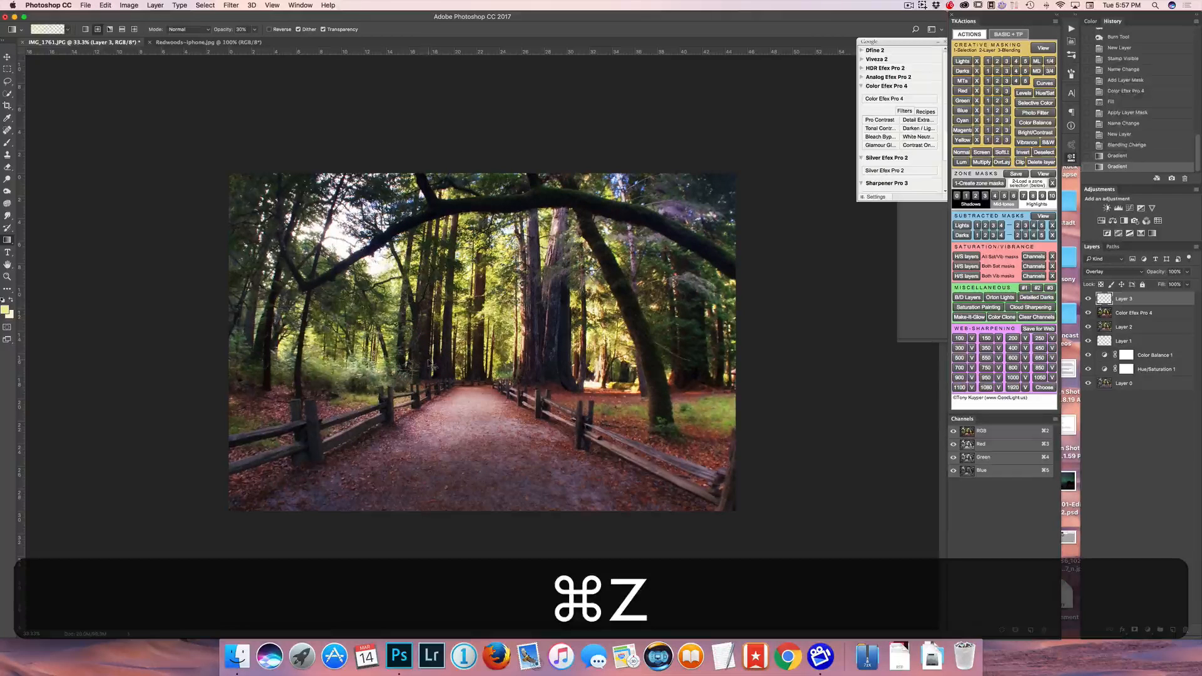
key("super+z")
- Lower the gradient opacity to 15% and add a glow over the bushes behind the left fence
key("1")
key("5")
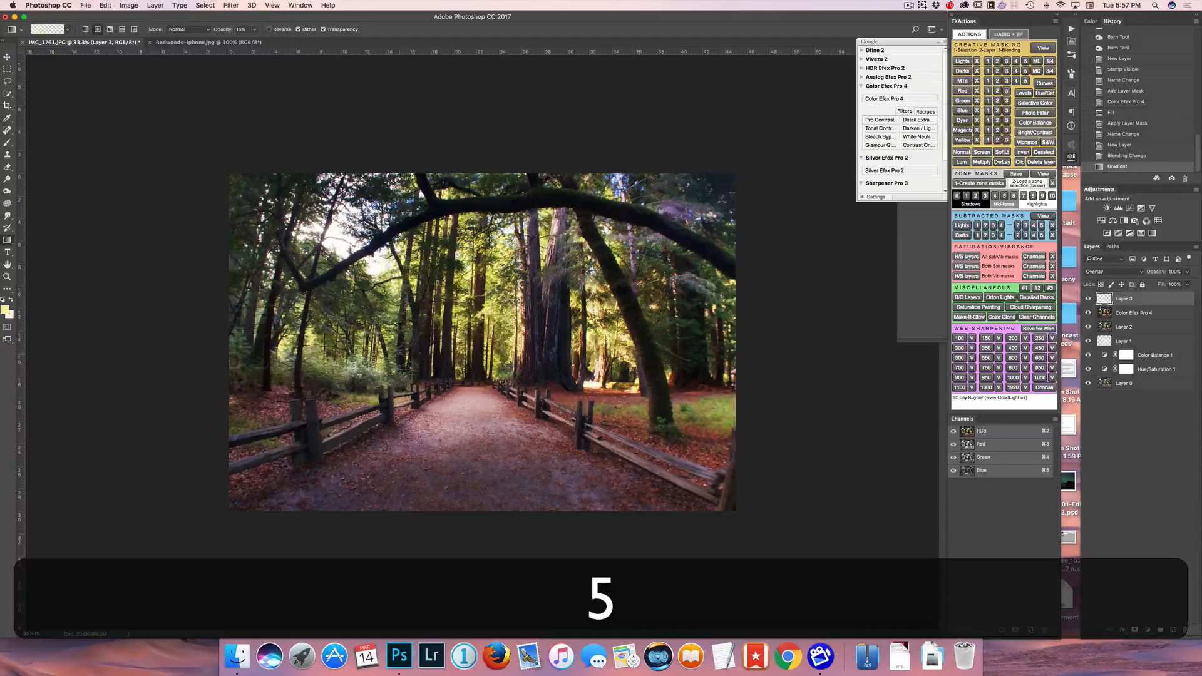
left_click_drag(383, 353, 424, 349)
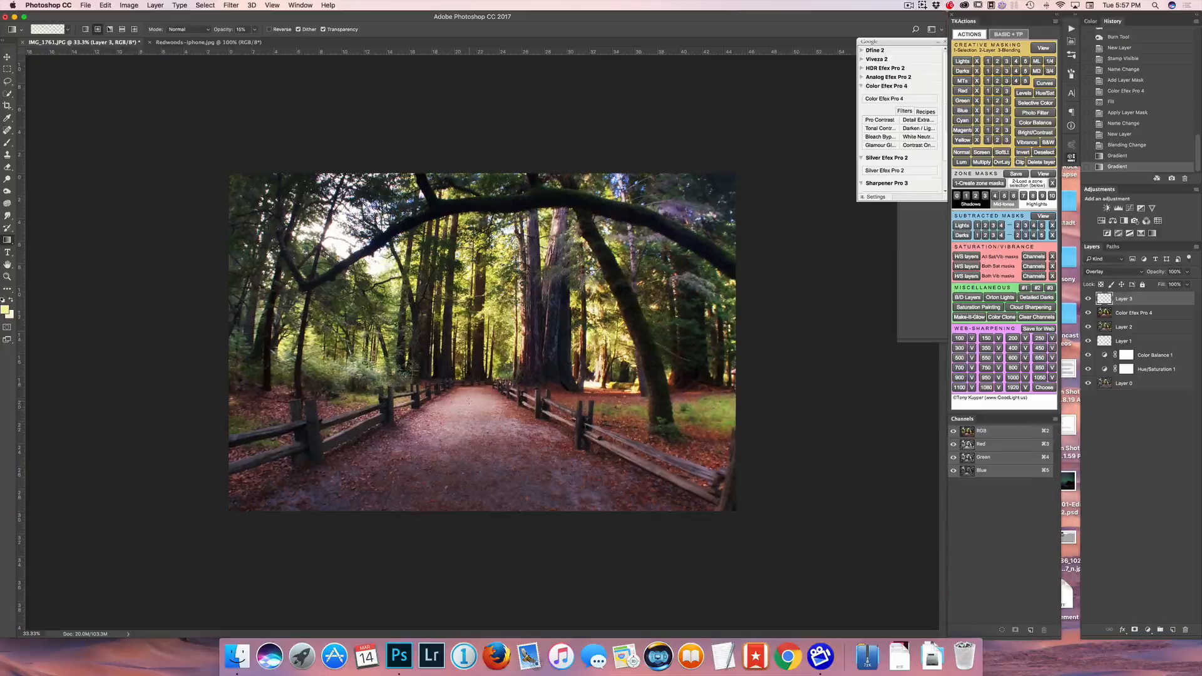
- Set the gradient opacity to 10% and add glows on the center of the path and the grass at the right edge
key("1")
left_click_drag(467, 403, 451, 482)
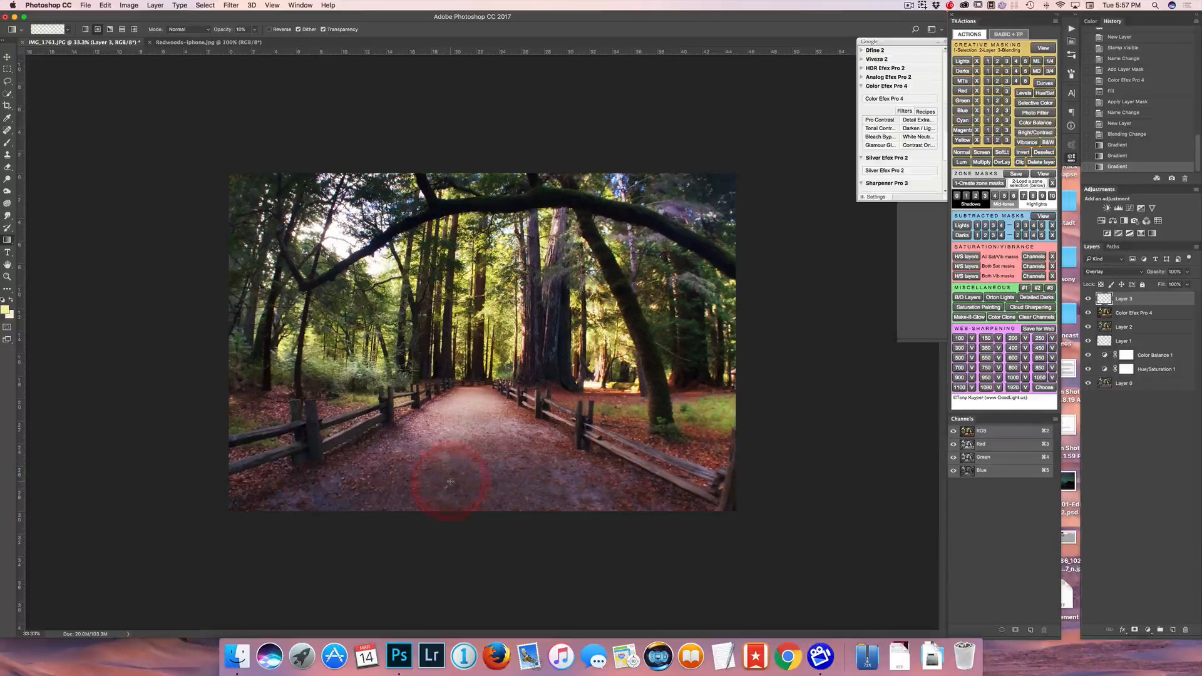
key("super+z")
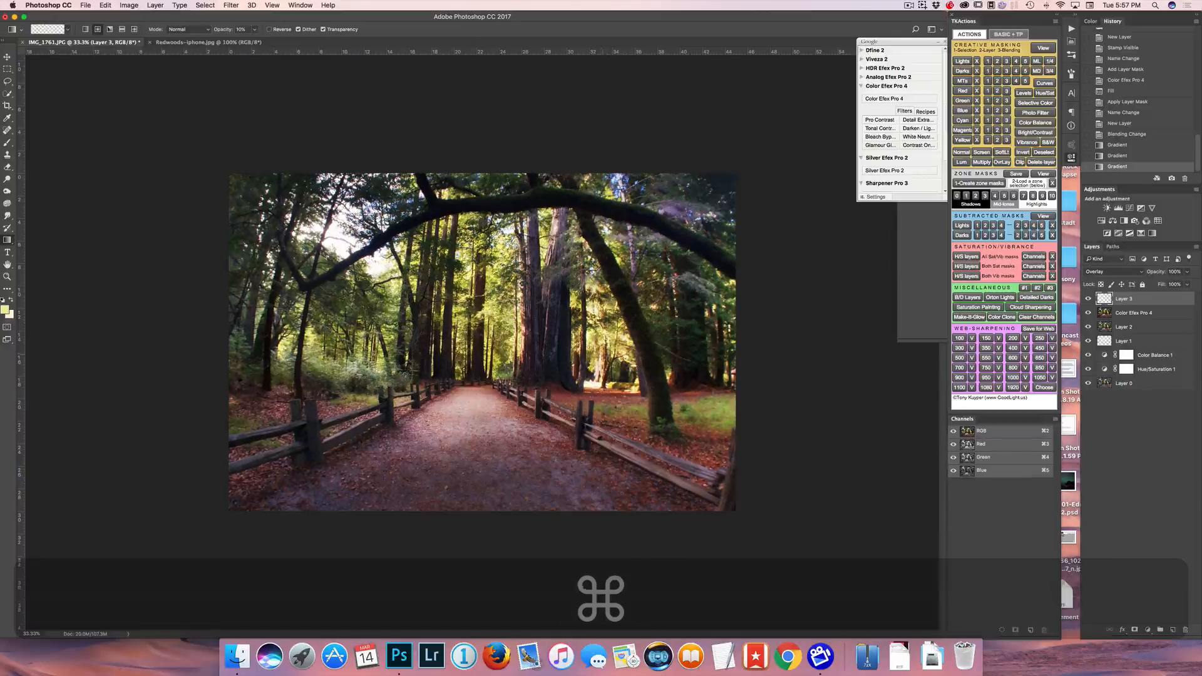
left_click_drag(710, 406, 810, 416)
key("super")
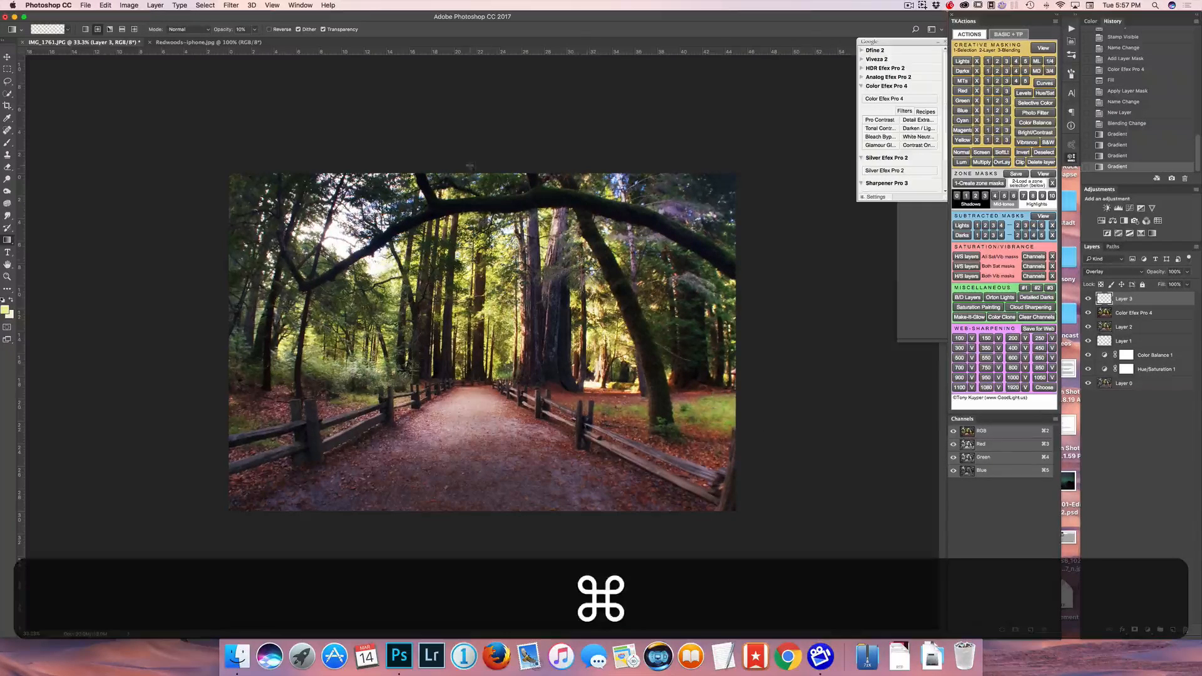
- Add several 10% gradient glows along the photo's upper edge around the arching branch
left_click_drag(476, 175, 562, 171)
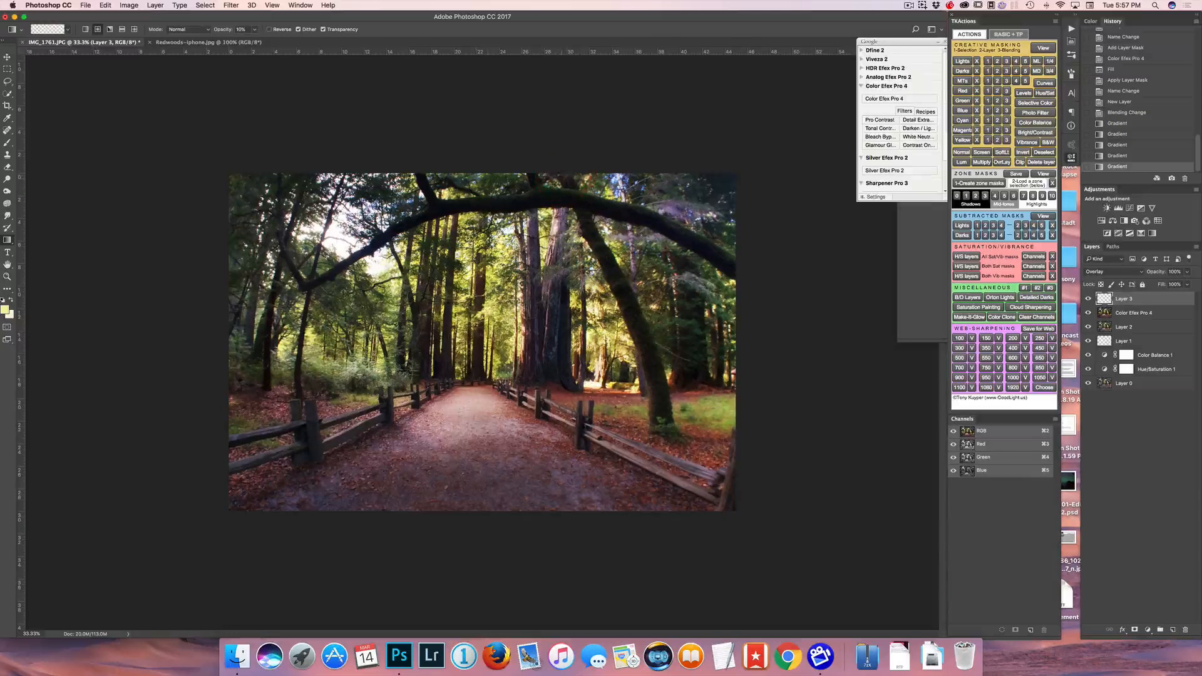
left_click_drag(470, 176, 594, 184)
left_click_drag(444, 183, 444, 182)
left_click_drag(569, 187, 520, 184)
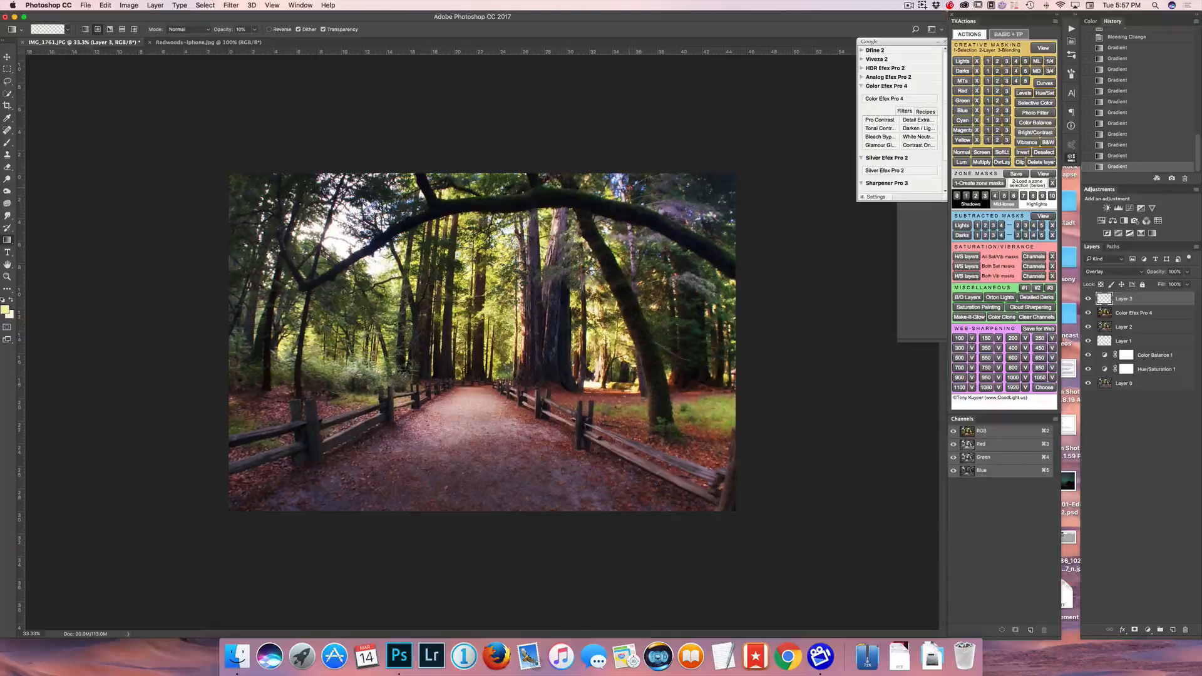
- Add a short gradient glow at the photo's upper edge and paint 10% yellow brush highlights along the leaning trunk near the right fence
left_click_drag(628, 186, 639, 184)
key("b")
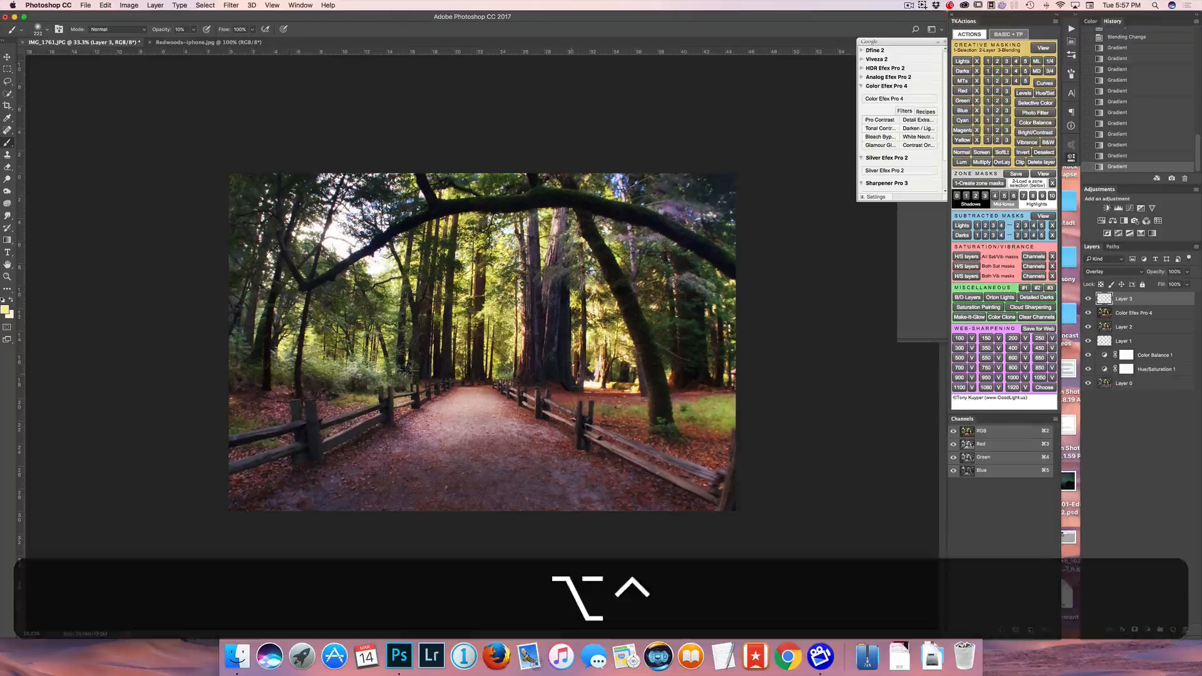
left_click_drag(611, 371, 595, 367)
left_click(649, 362)
key("super")
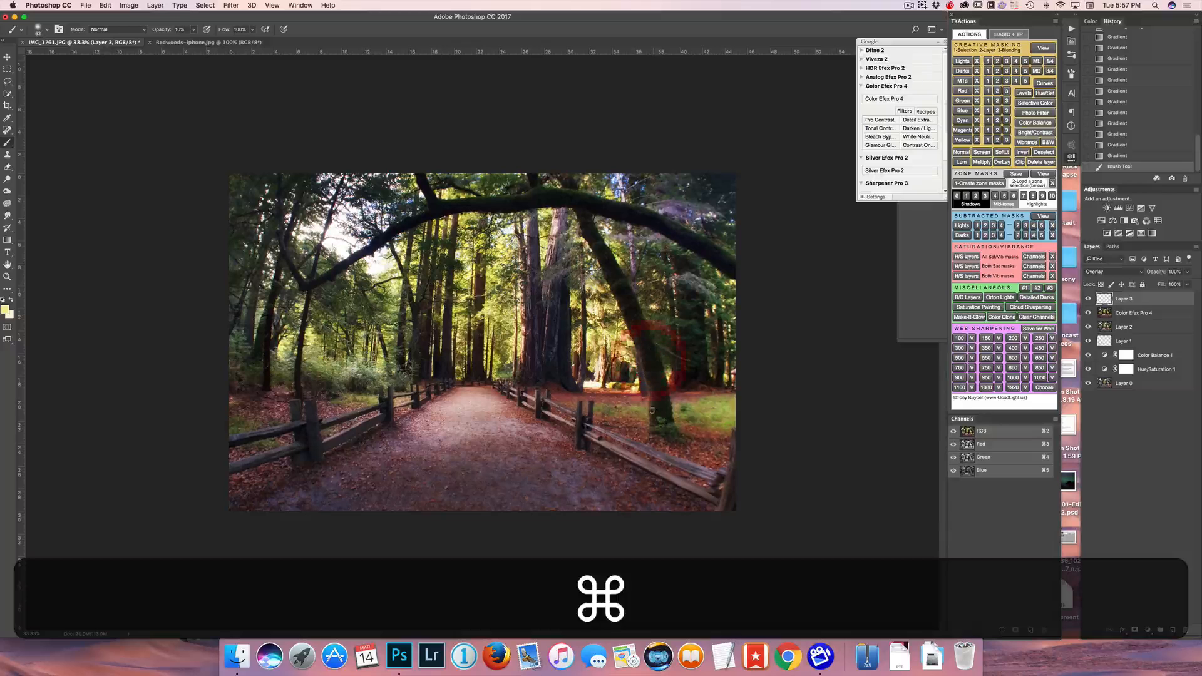
left_click_drag(640, 347, 644, 351)
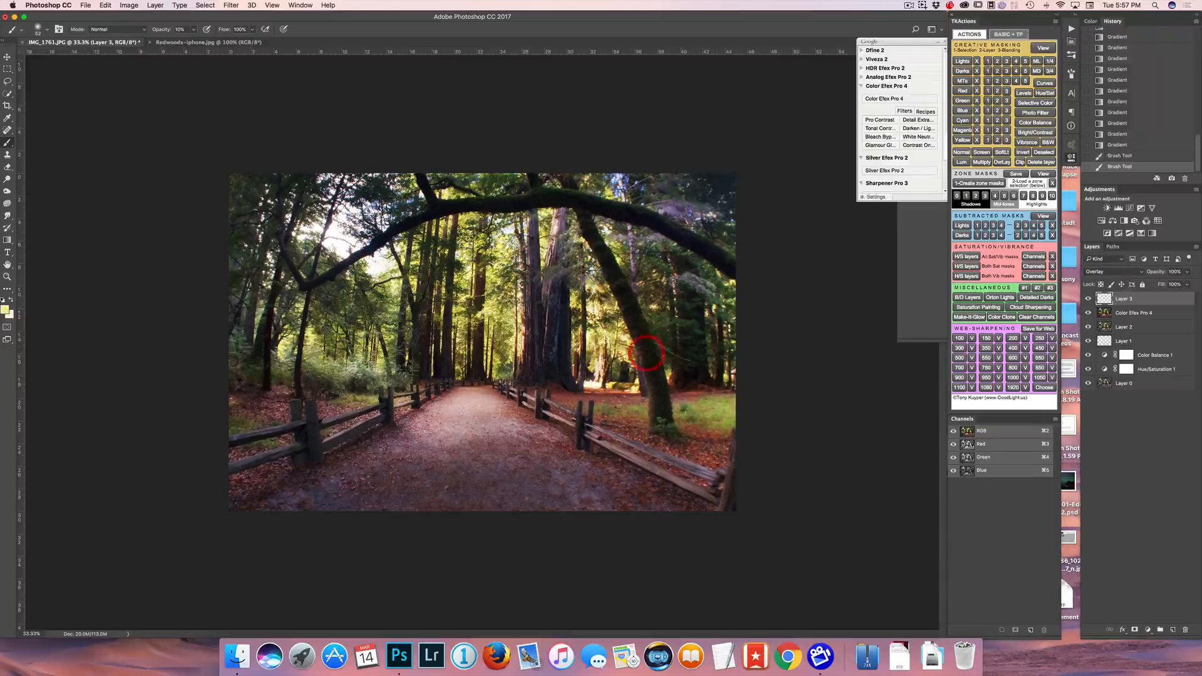
key("super+z")
key("super+z")
left_click_drag(652, 418, 656, 419)
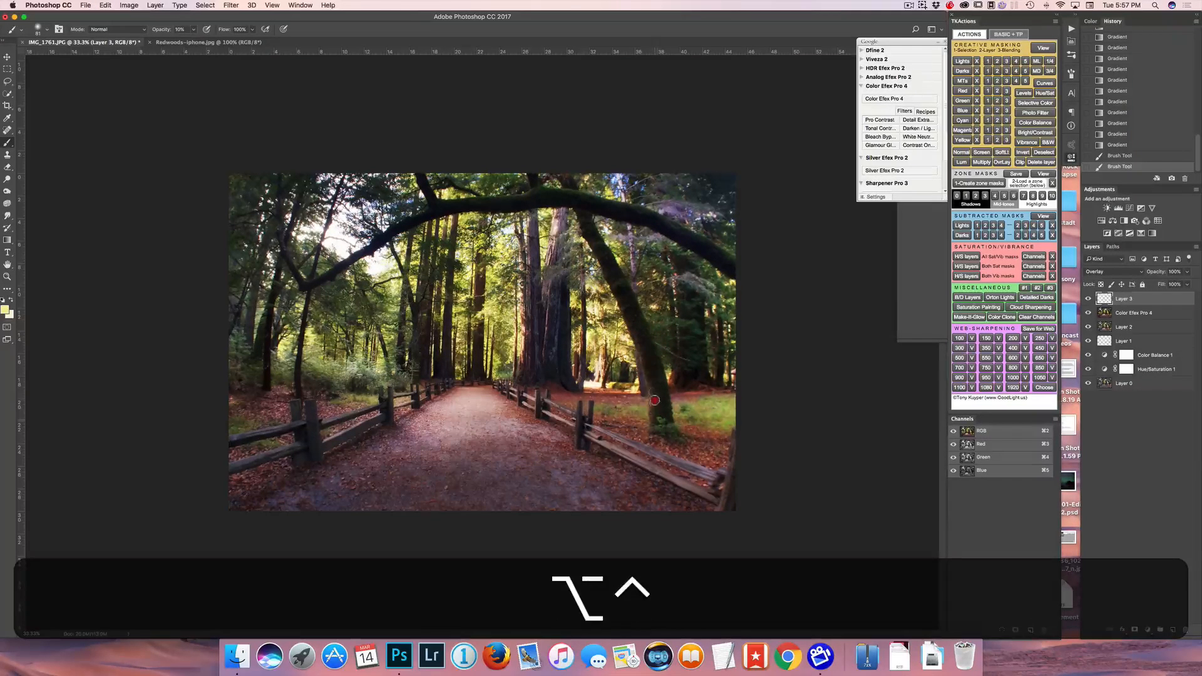
left_click(639, 348)
- Paint soft 10% yellow brush highlights along the arching mossy branch across the upper part of the photo
left_click(648, 210, "ctrl+alt")
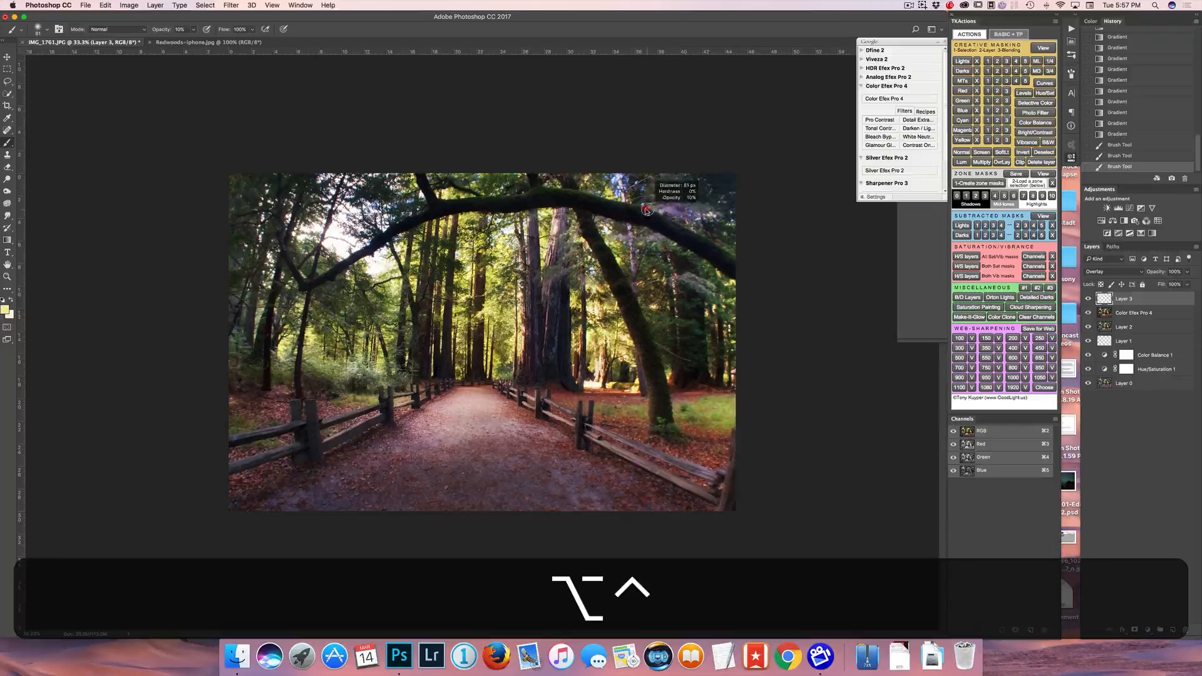
mouse_move(647, 210)
left_mouse_down()
mouse_move(568, 194)
mouse_move(478, 206)
left_mouse_up()
left_click(583, 201)
left_click_drag(521, 196, 443, 193)
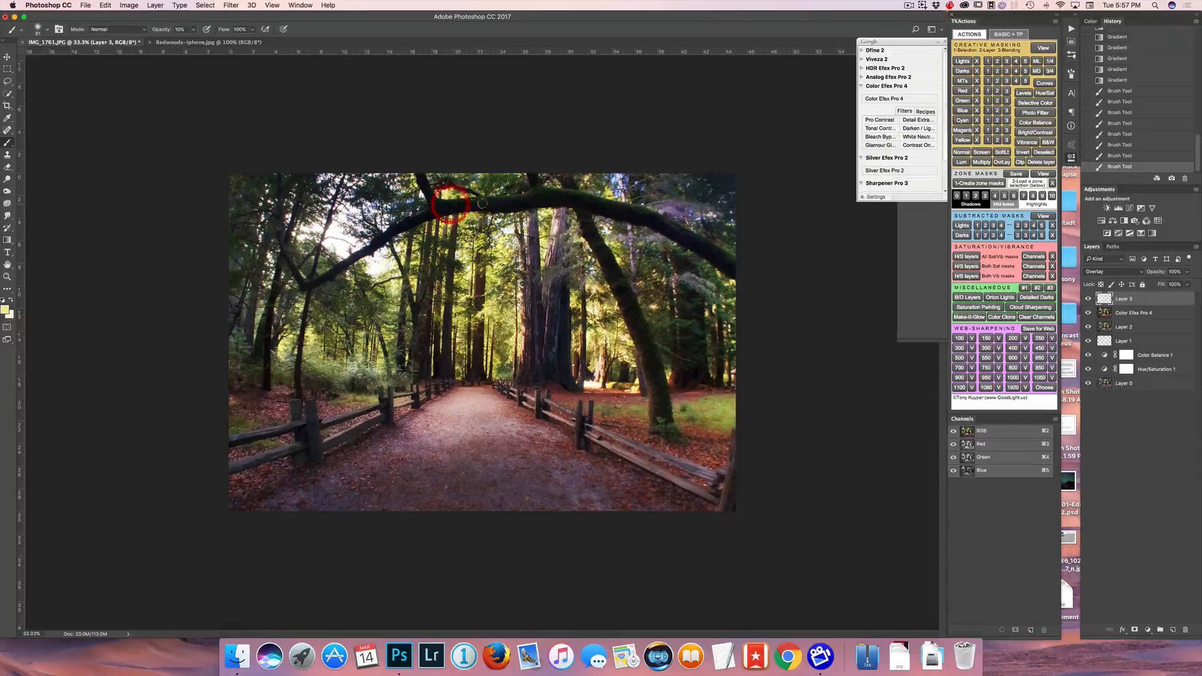
left_click(685, 237)
mouse_move(685, 237)
left_mouse_down()
mouse_move(736, 265)
mouse_move(651, 217)
left_mouse_up()
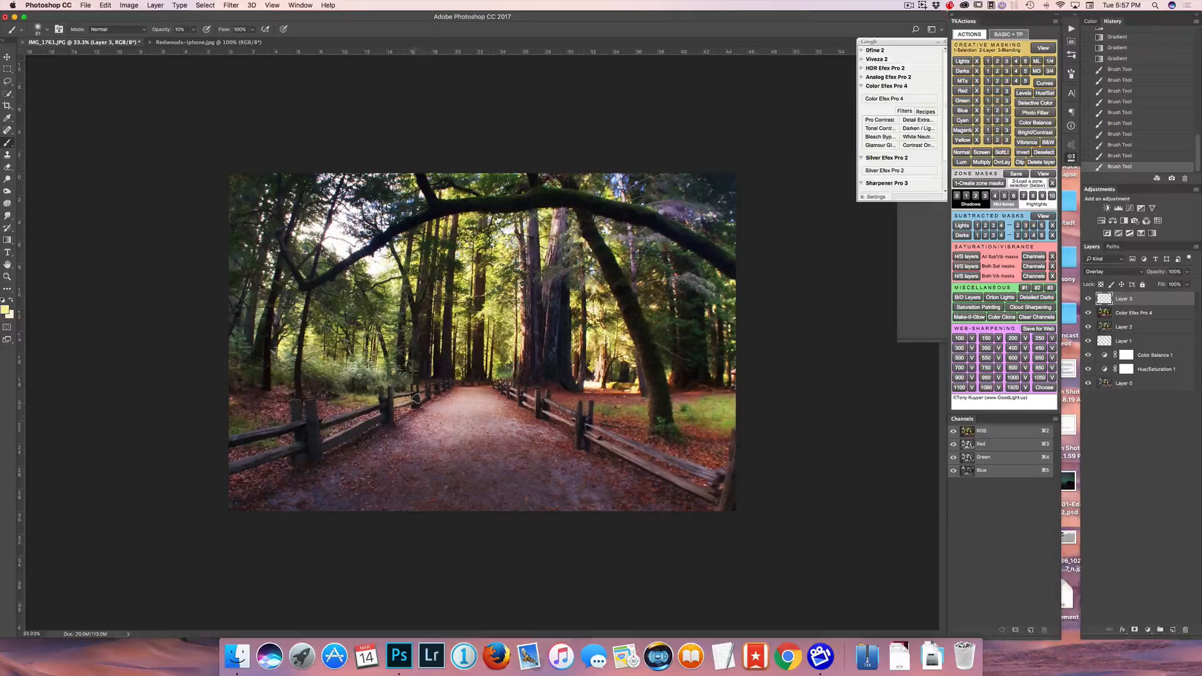
- Enlarge the brush and paint 10% yellow highlights over the bushes behind the left fence and toward the path
left_click(423, 399, "ctrl+alt")
left_click(309, 361)
left_click(393, 377)
mouse_move(412, 392)
left_mouse_down()
mouse_move(428, 389)
mouse_move(464, 414)
left_mouse_up()
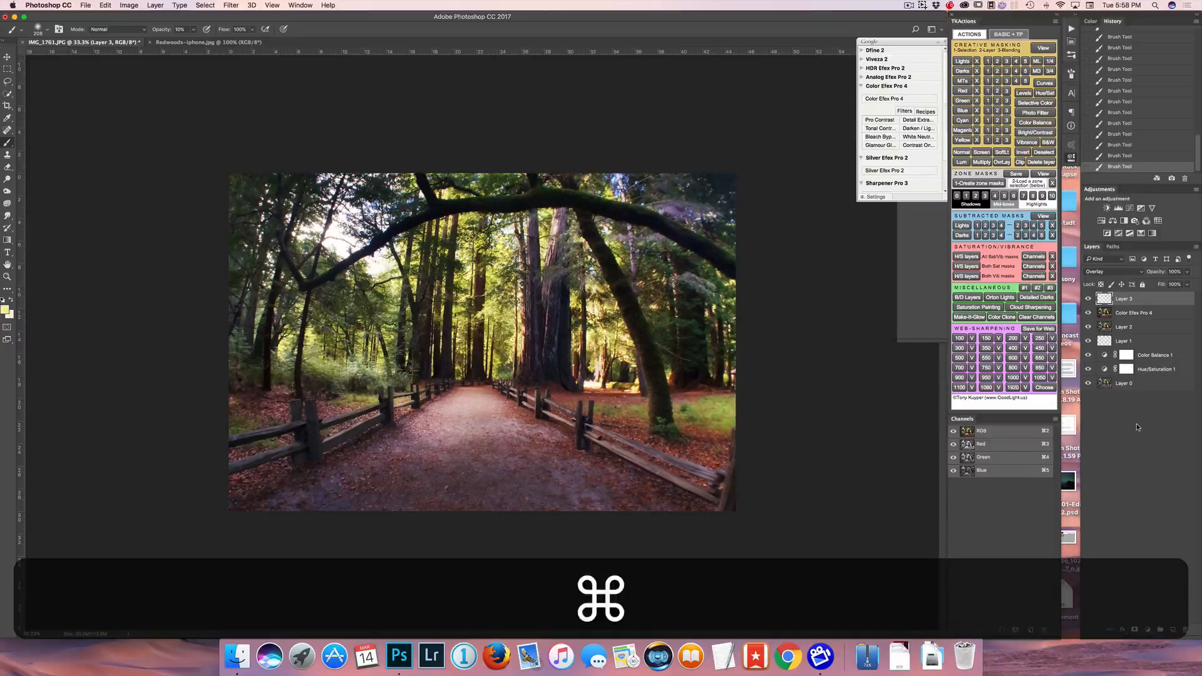
- Stamp all visible layers into a new layer on top and rename it impression
key("ctrl+alt+shift+e")
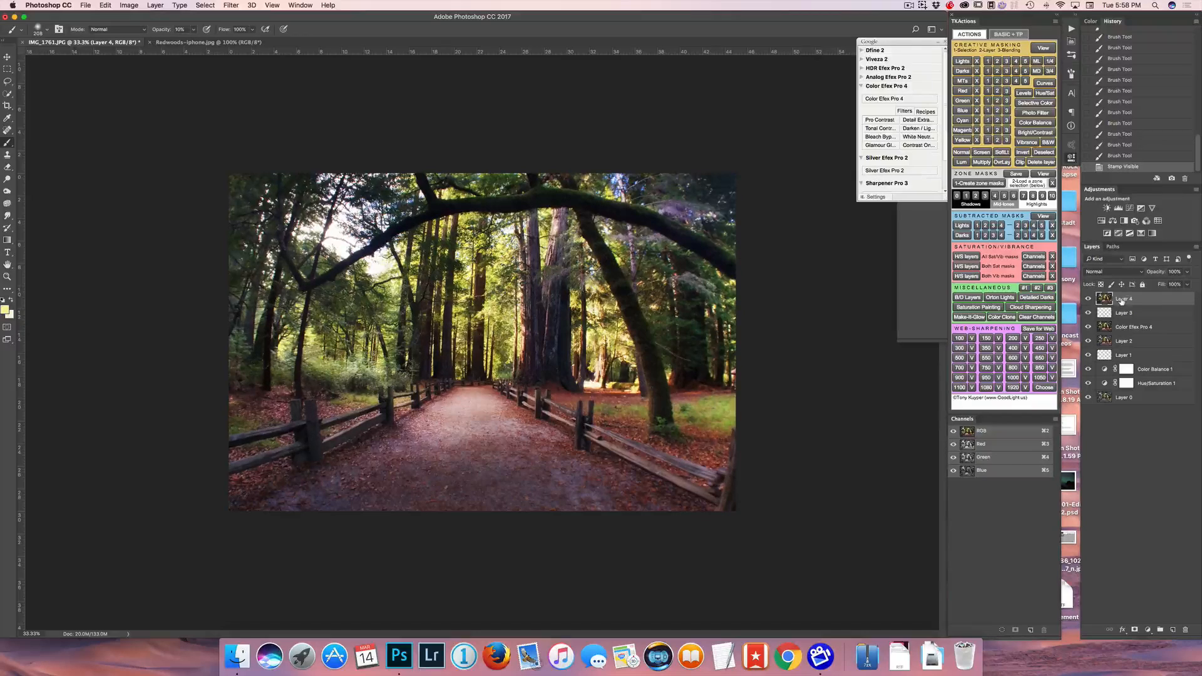
type("impr")
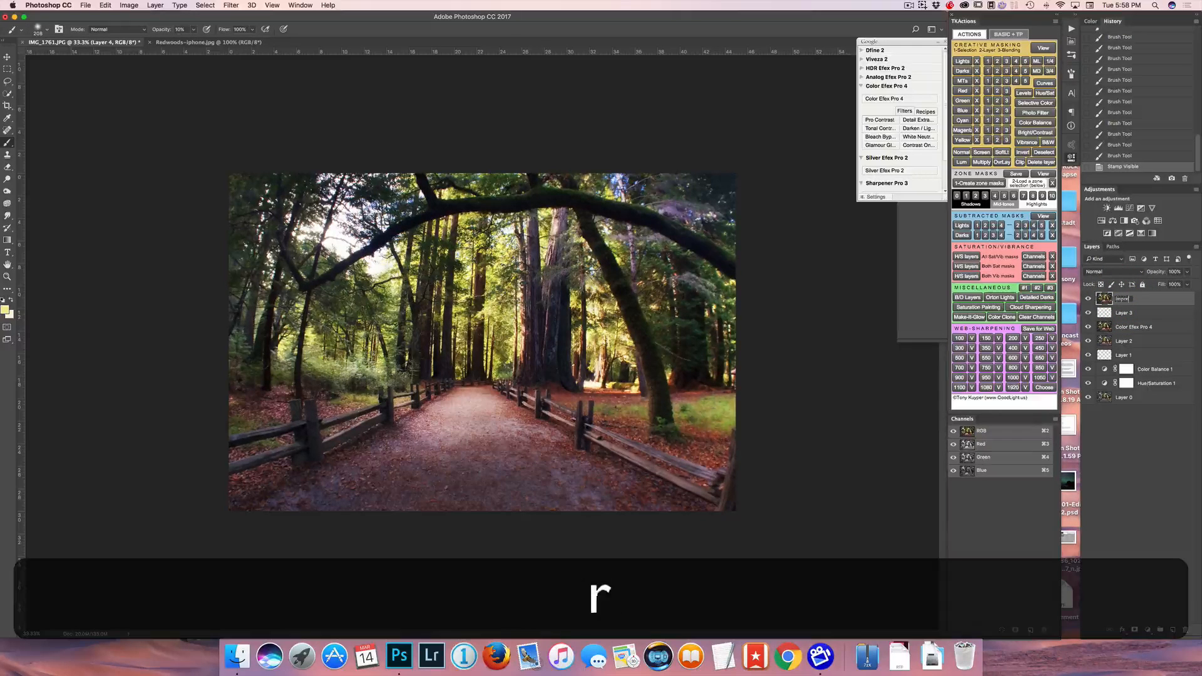
type("ession")
key("Return")
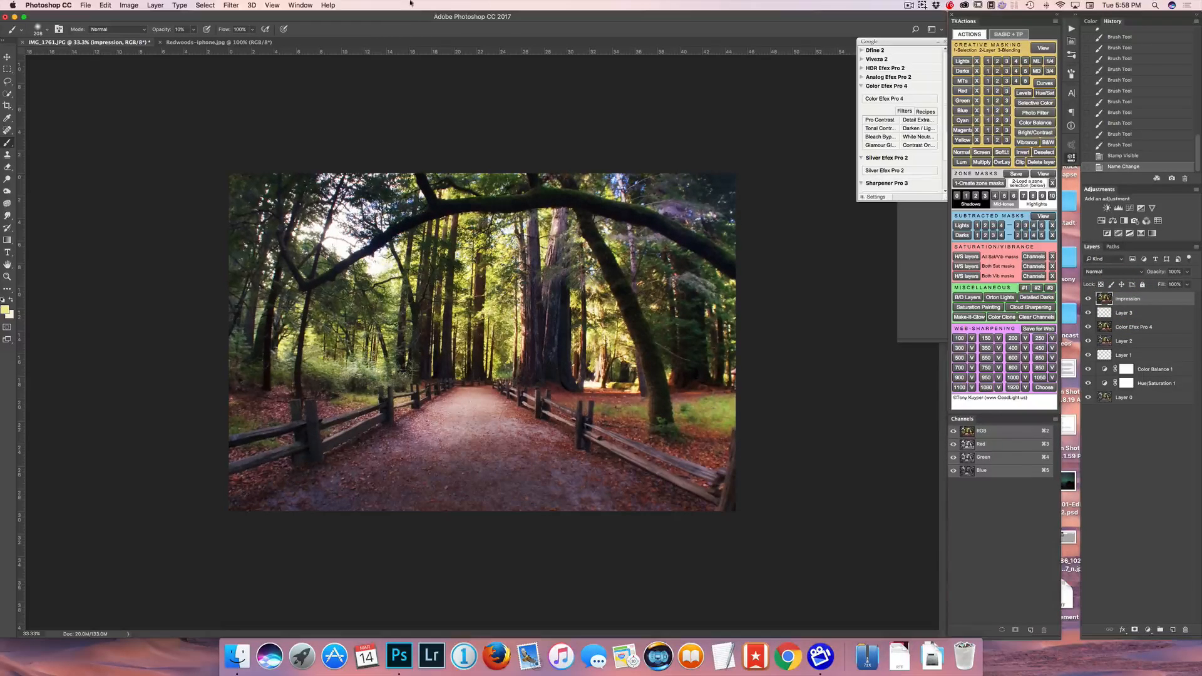
- Apply the Topaz Impression 2 filter to the impression layer with the Cezanne I preset at about 0.47 opacity
left_click(231, 5)
mouse_move(269, 250)
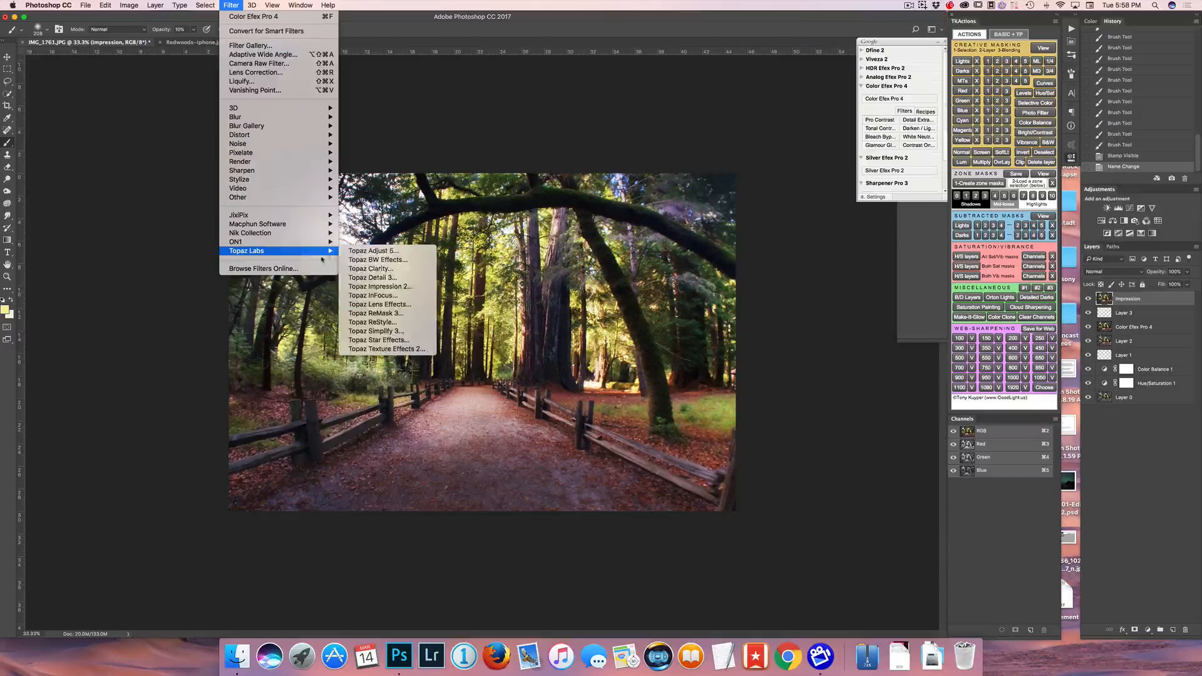
left_click(378, 286)
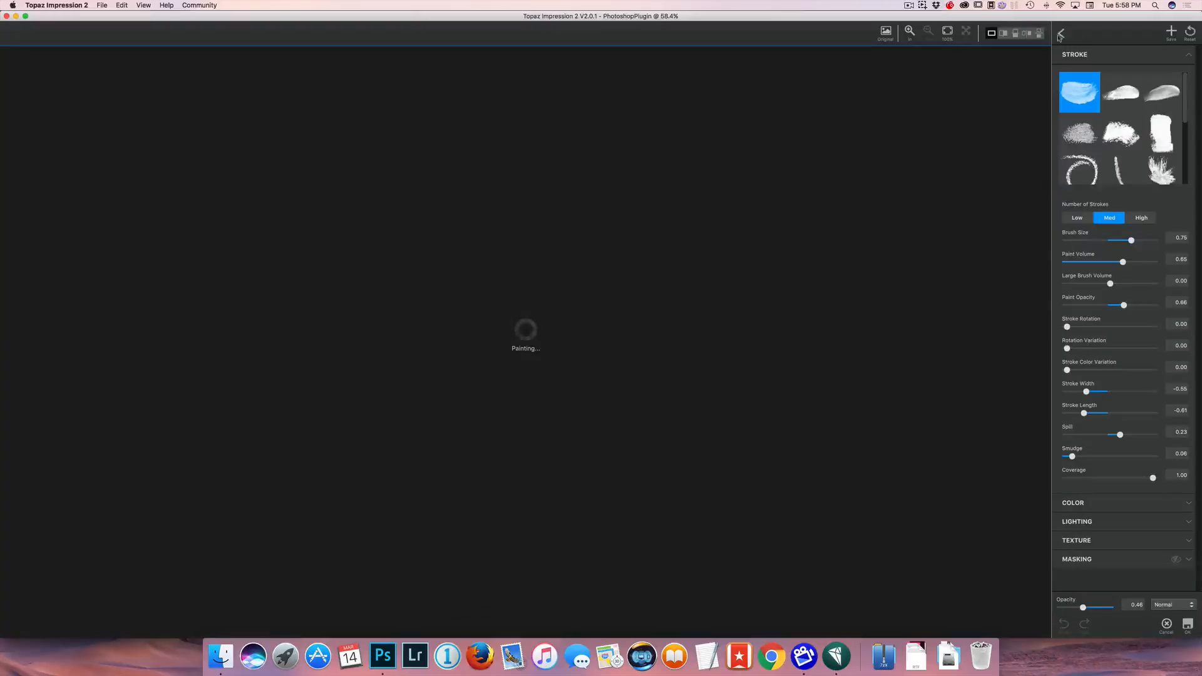
left_click(1060, 35)
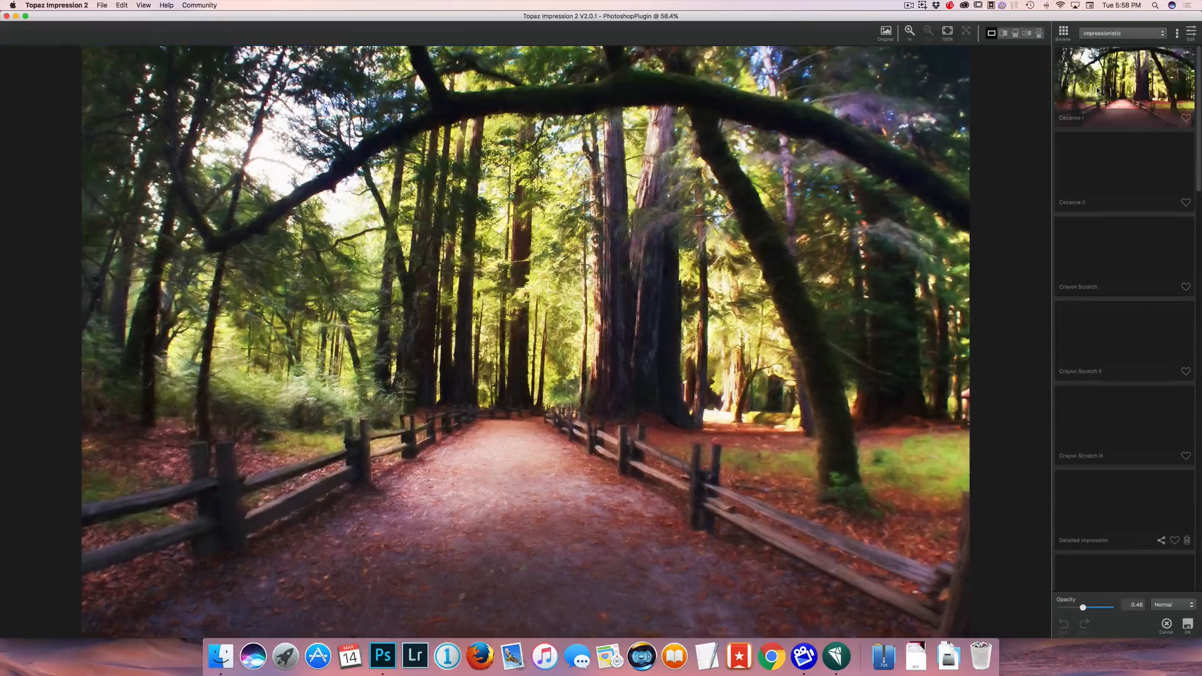
left_click(1099, 91)
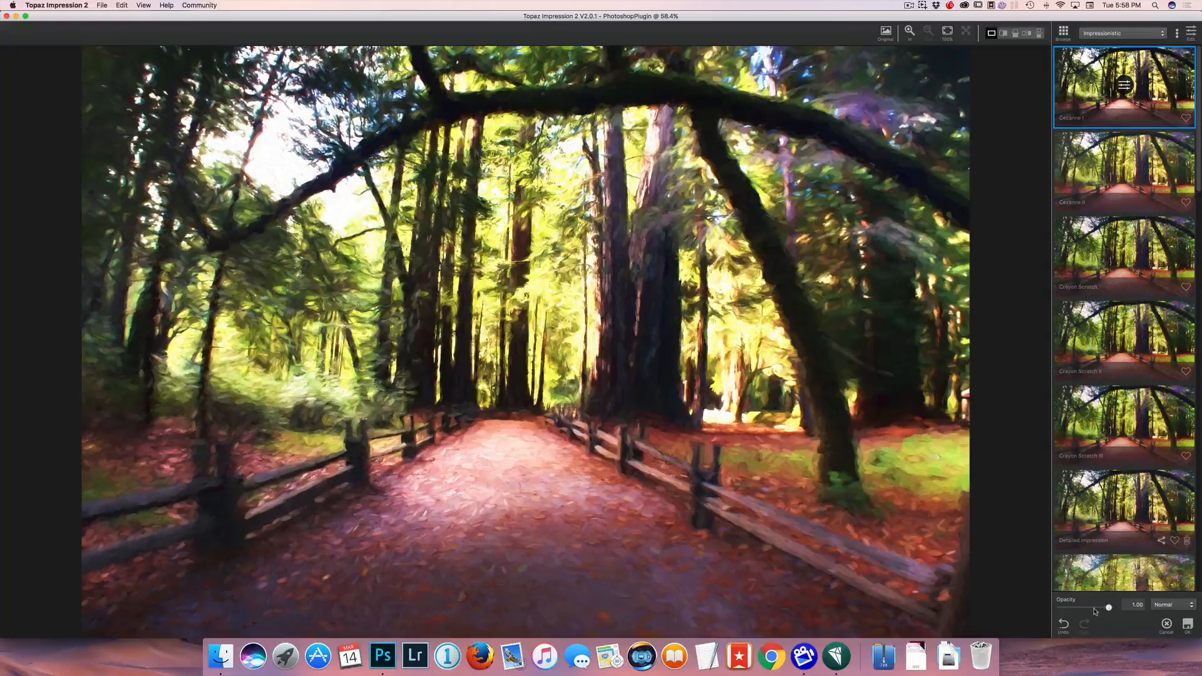
left_click_drag(1095, 612, 1085, 610)
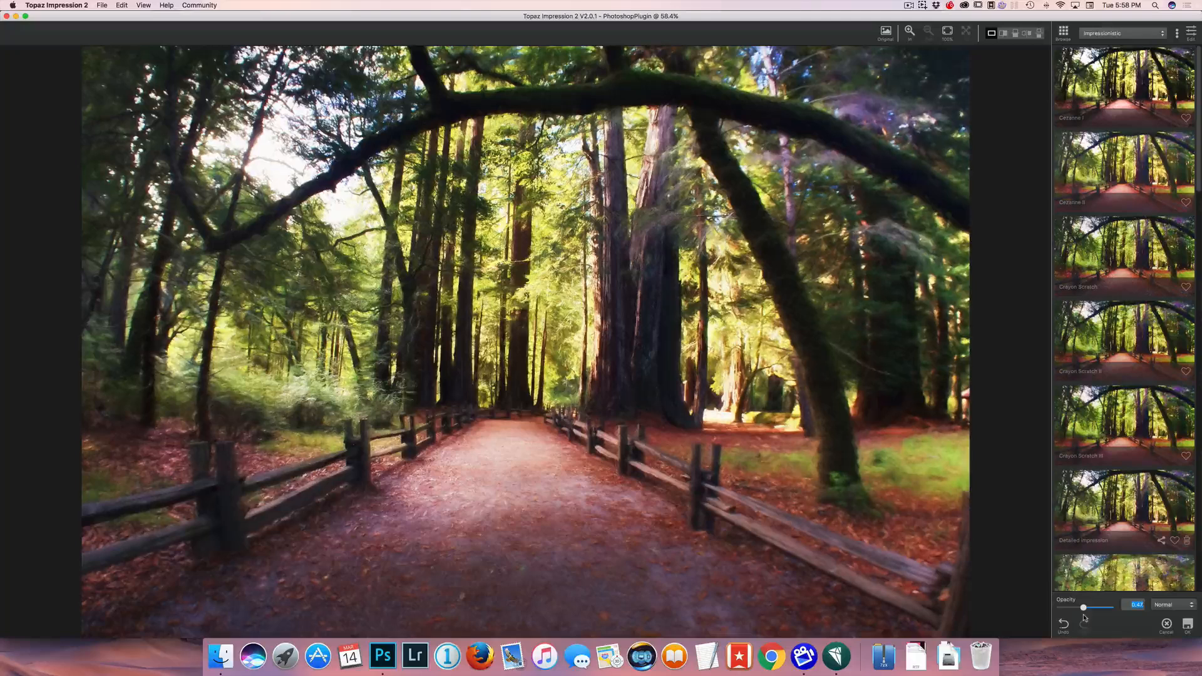
left_click(1188, 625)
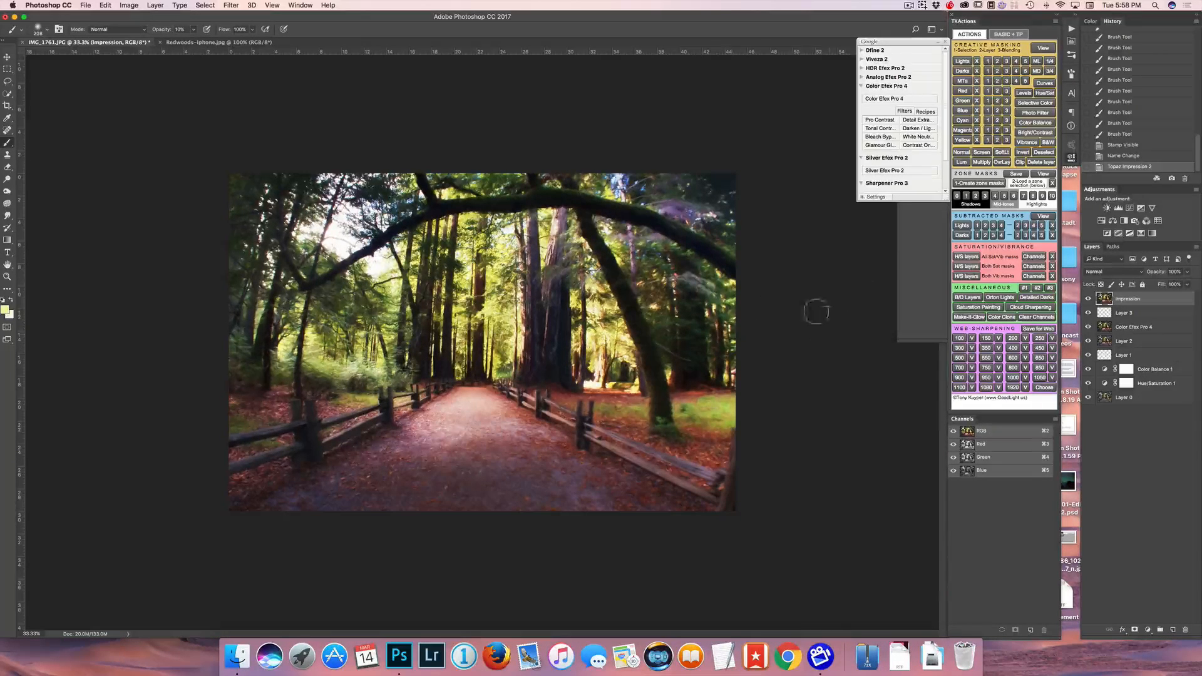
- Dodge the midtones at 5% exposure over the bushes and ground around the left fence
left_click(8, 180)
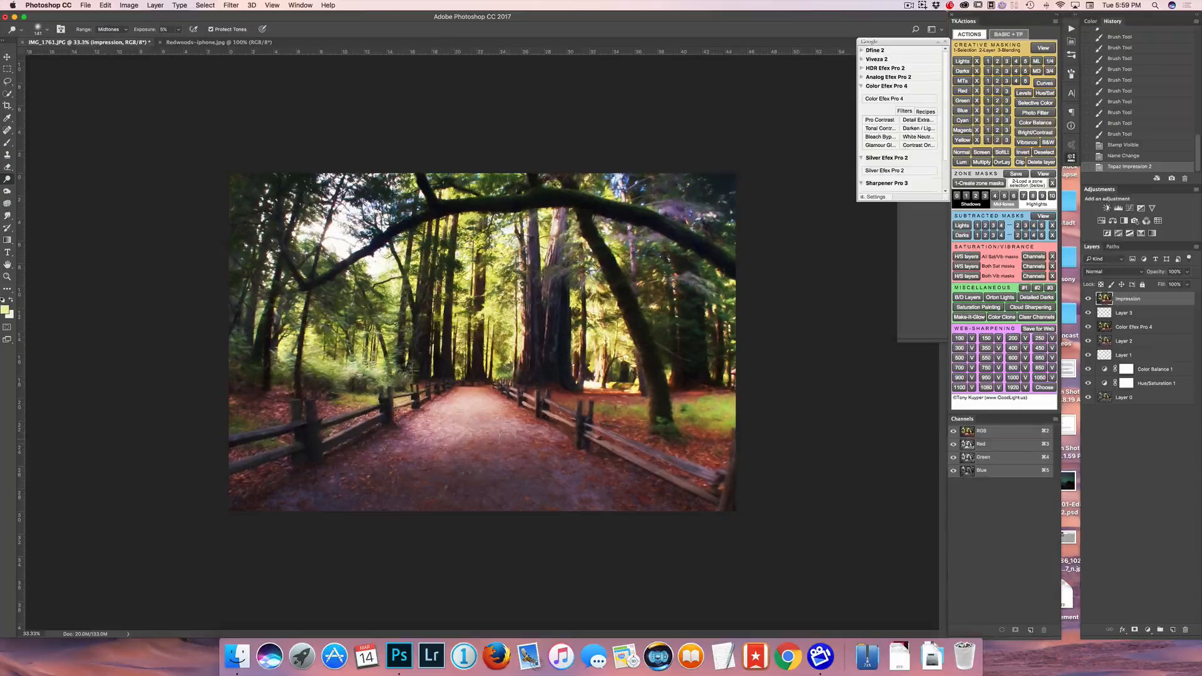
left_click(313, 363)
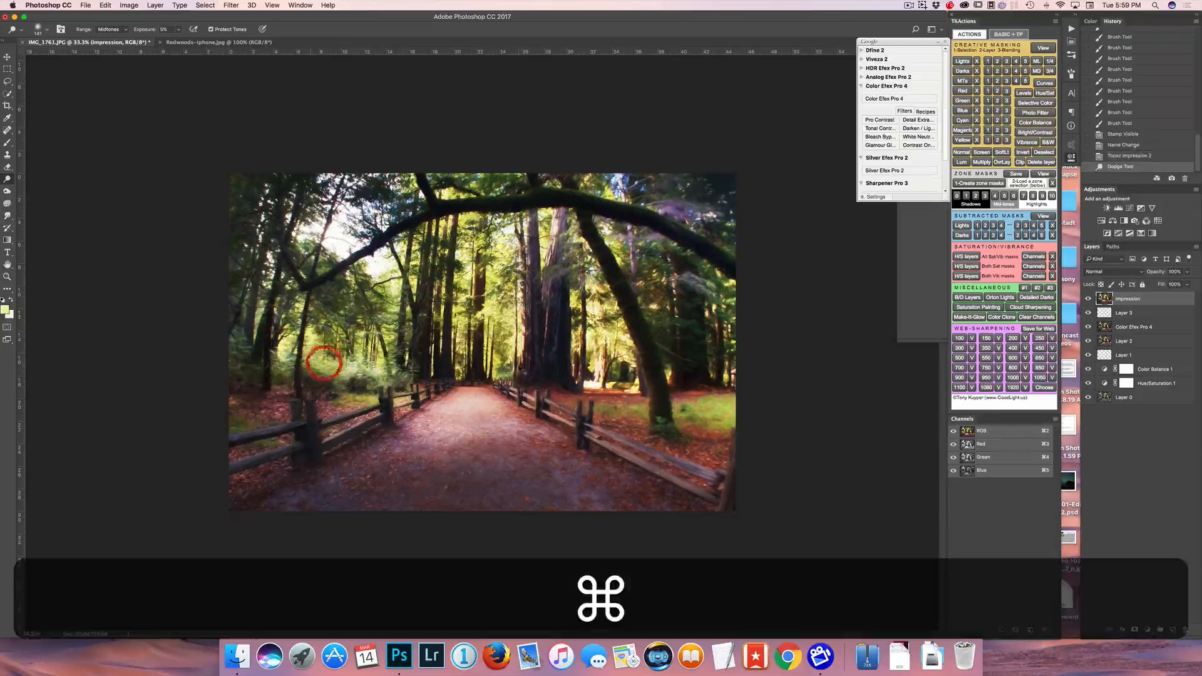
key("super+z")
left_click_drag(392, 373, 420, 373)
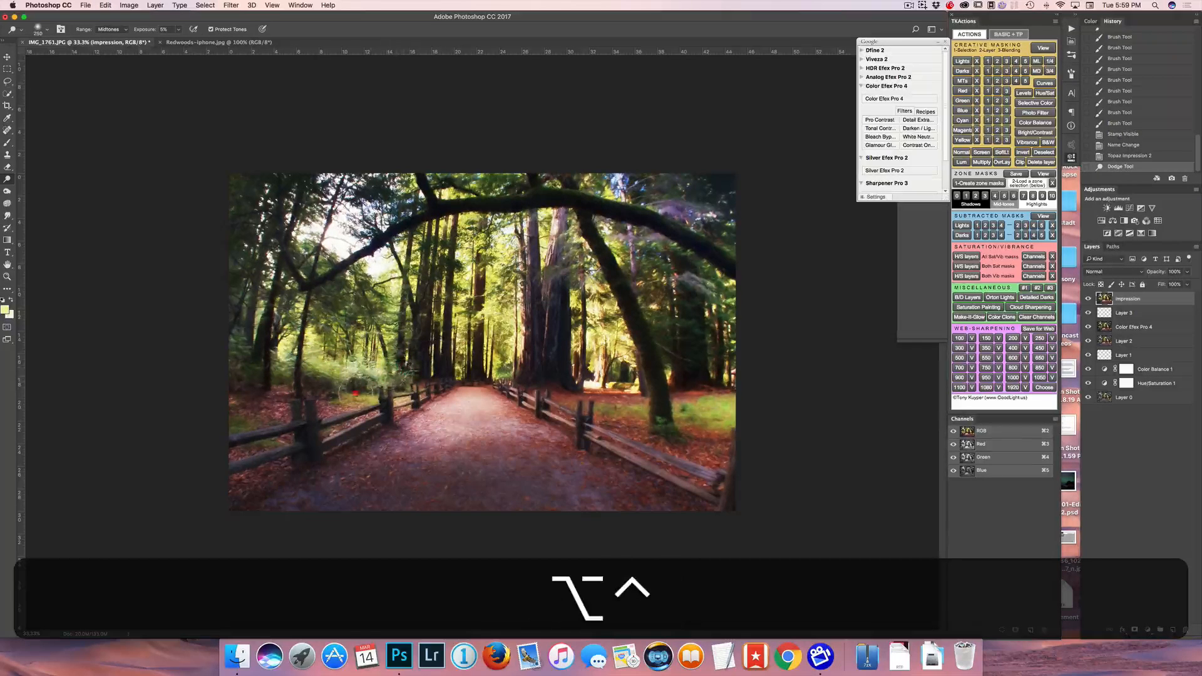
left_click(356, 412)
left_click_drag(356, 413, 350, 415)
- Enlarge the Dodge brush and lighten the path's midtones and the grass beyond the right fence
left_click_drag(464, 414, 504, 414)
mouse_move(476, 416)
left_mouse_down()
mouse_move(558, 456)
mouse_move(349, 457)
left_mouse_up()
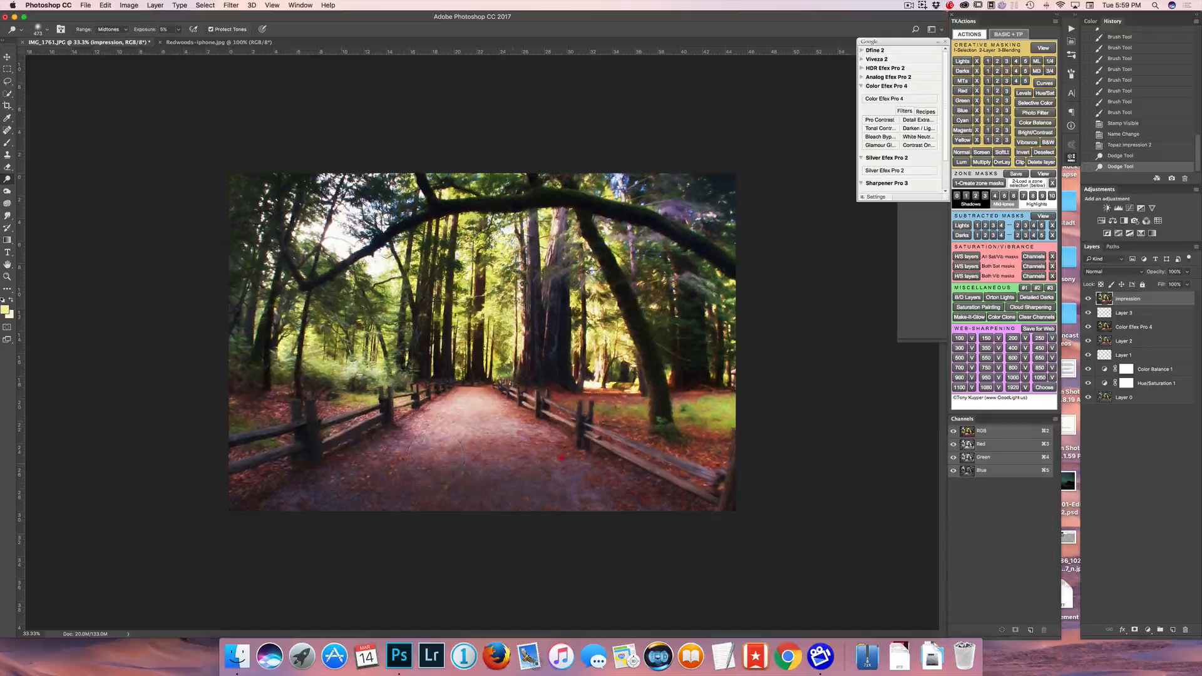
left_click_drag(561, 458, 575, 478)
key("super+z")
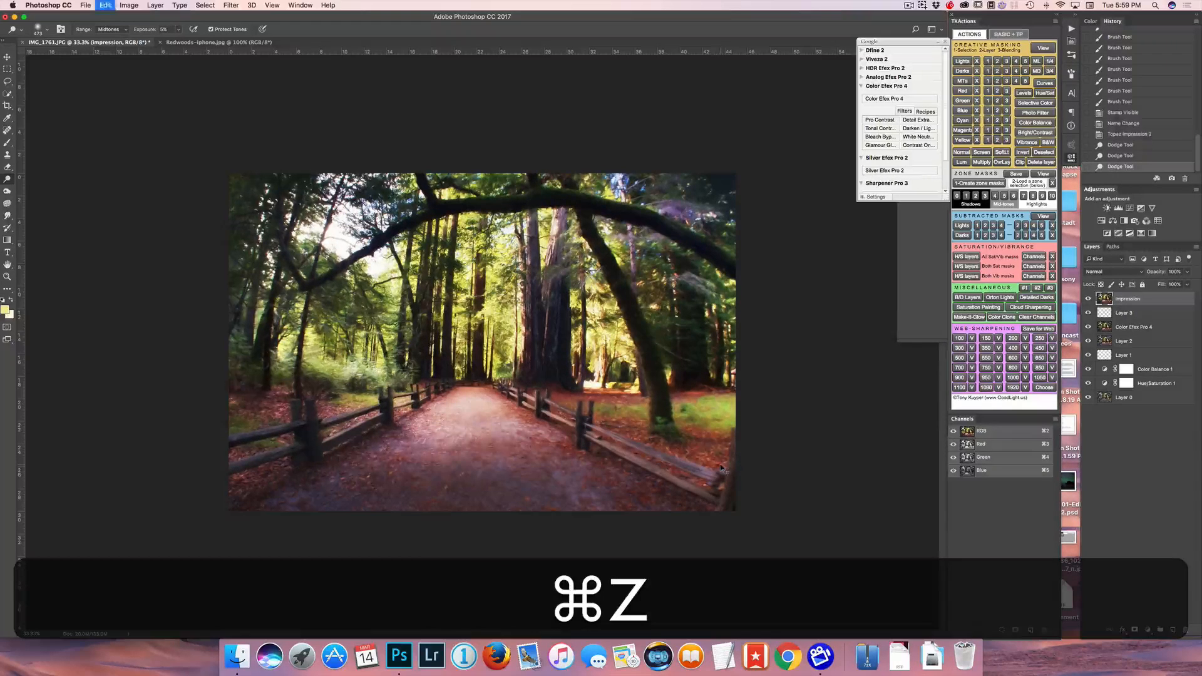
mouse_move(652, 415)
left_mouse_down()
mouse_move(703, 421)
mouse_move(666, 418)
mouse_move(701, 437)
left_mouse_up()
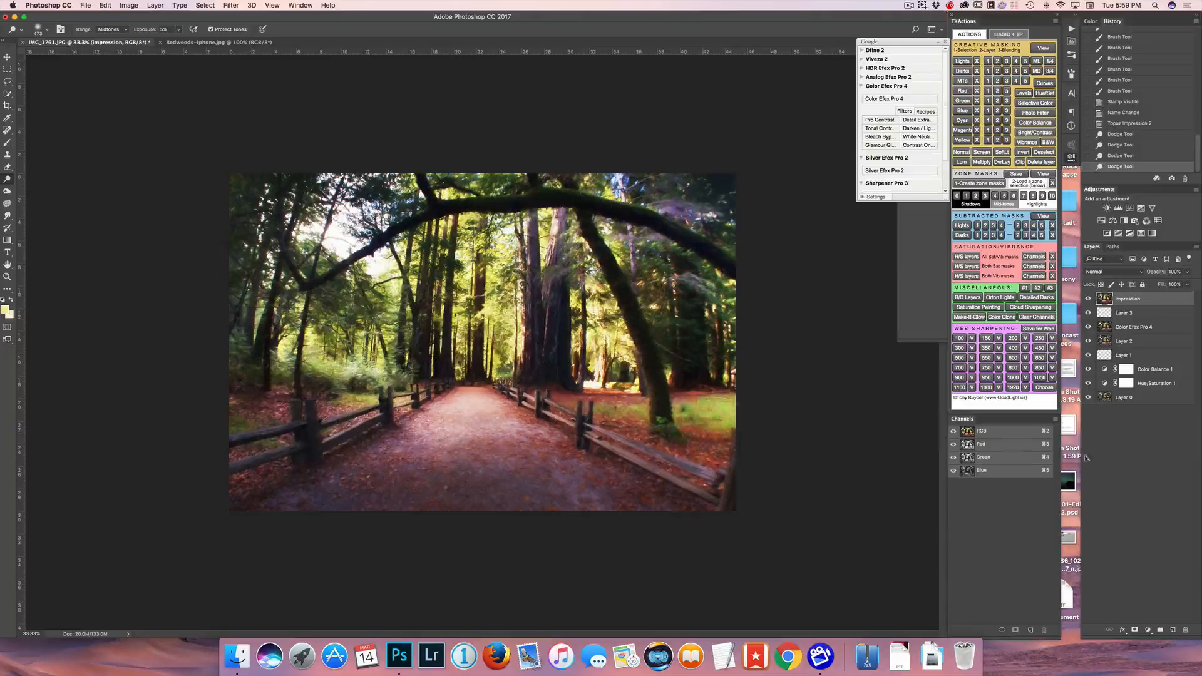